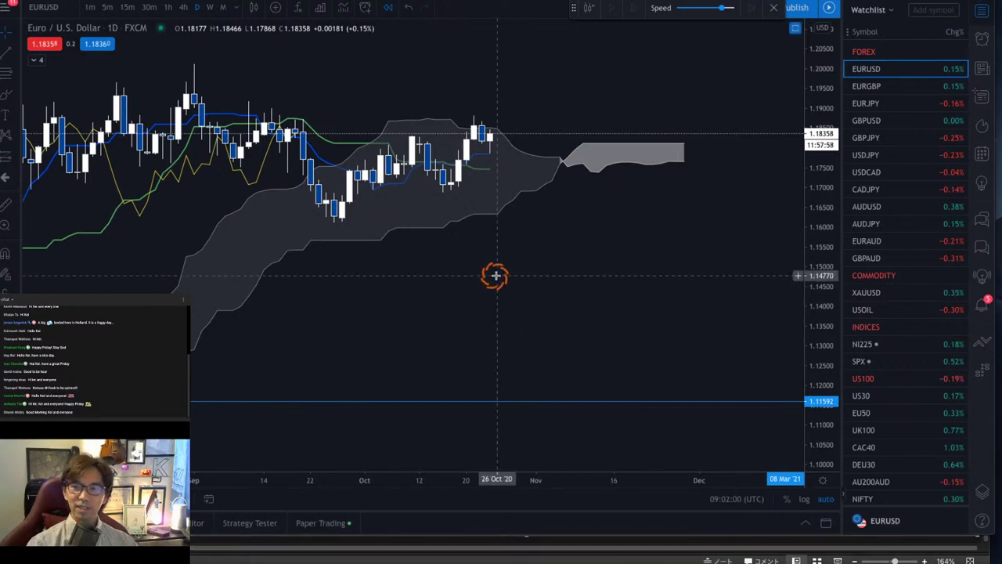
- Review the daily Ichimoku charts of the forex watchlist pairs in order, from EURUSD through AUDJPY
left_click_drag(495, 275, 535, 297)
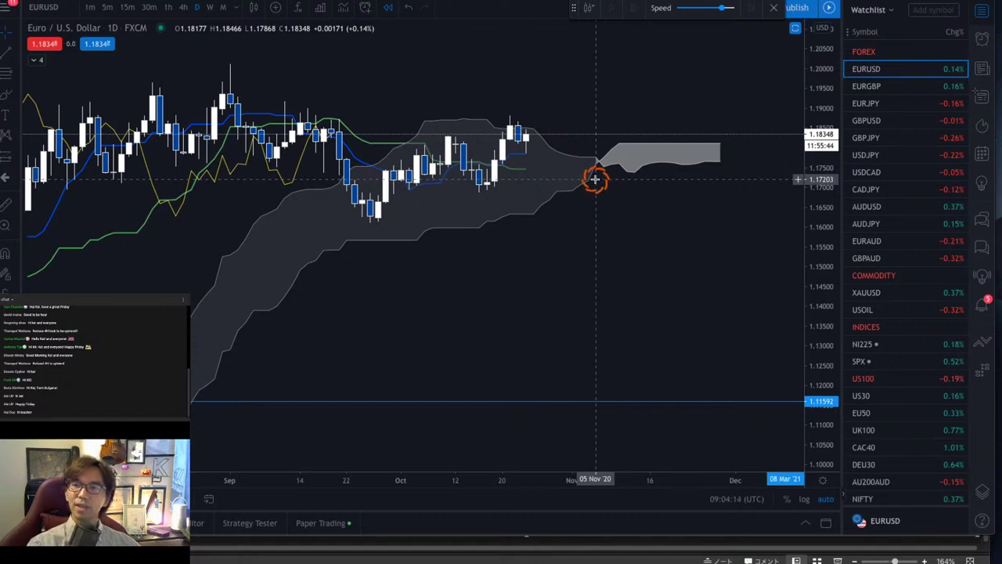
left_click(877, 87)
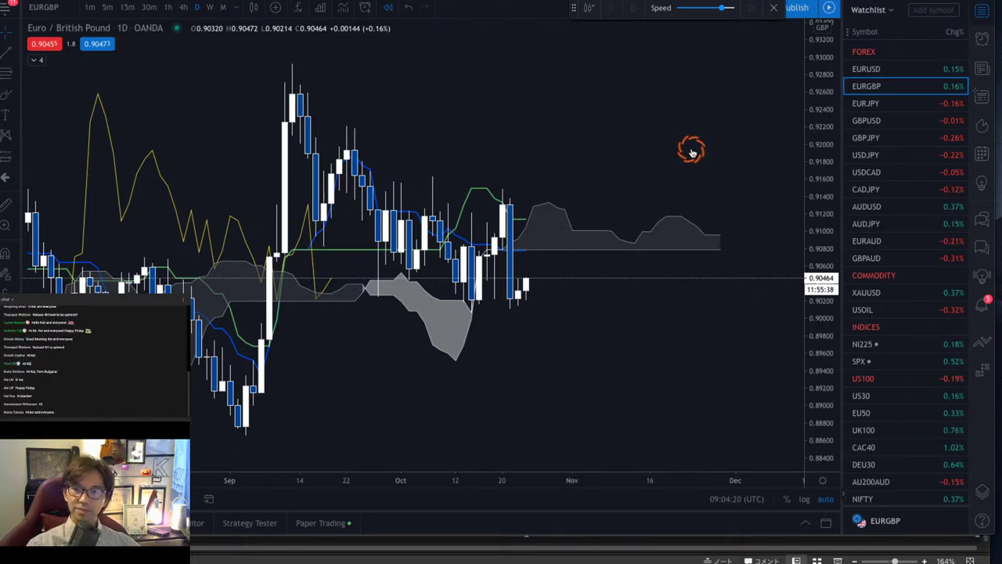
key("Down")
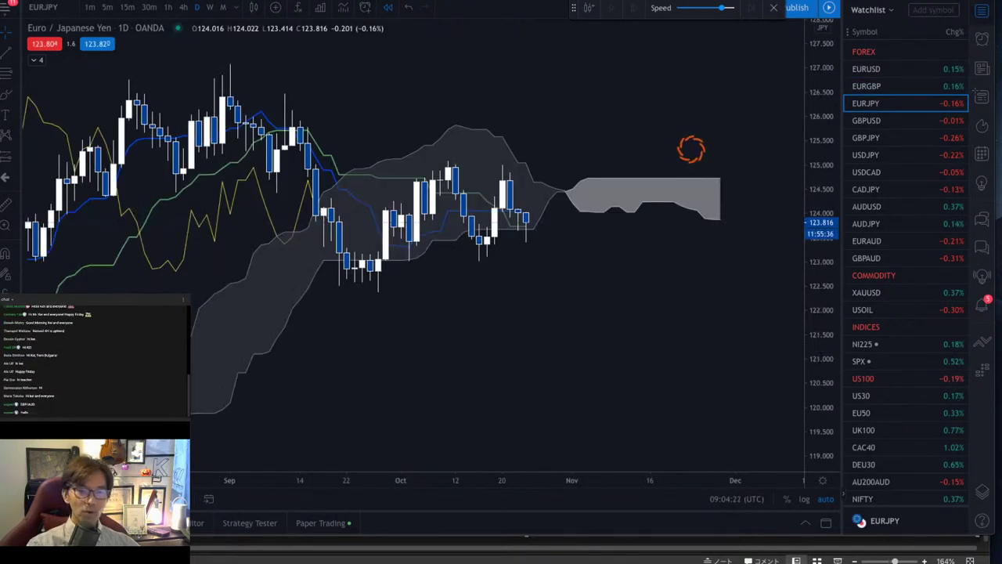
key("Down")
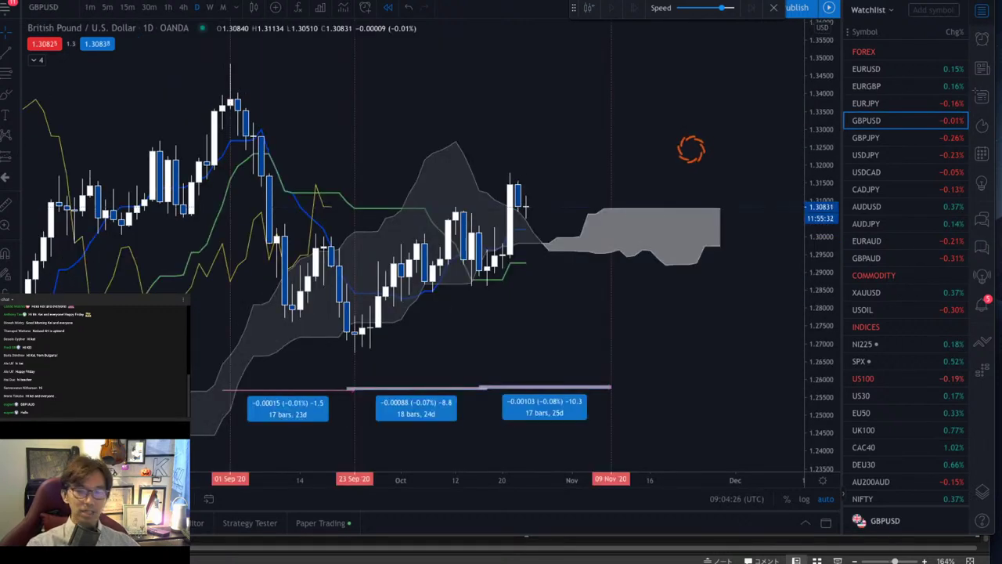
key("Down")
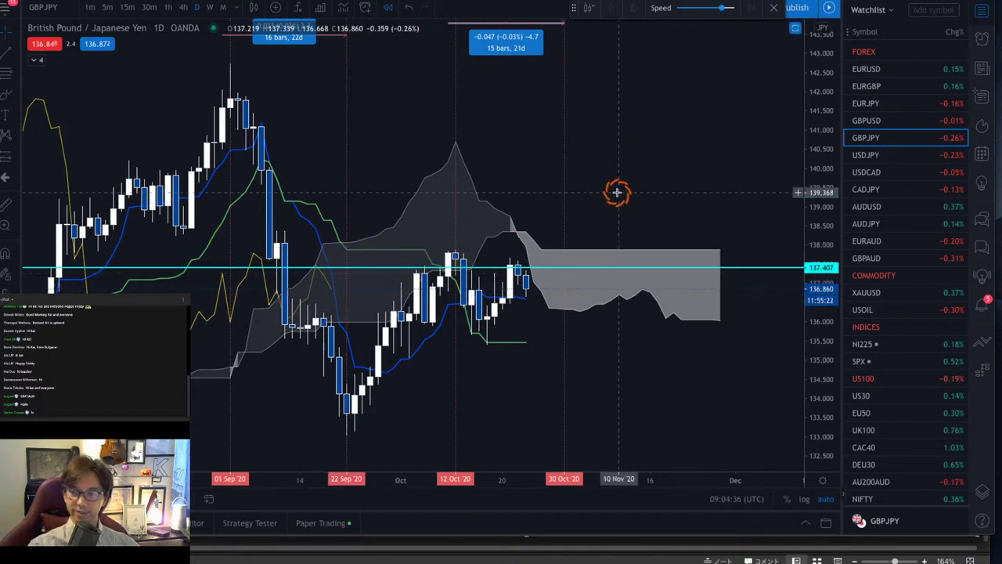
key("Down")
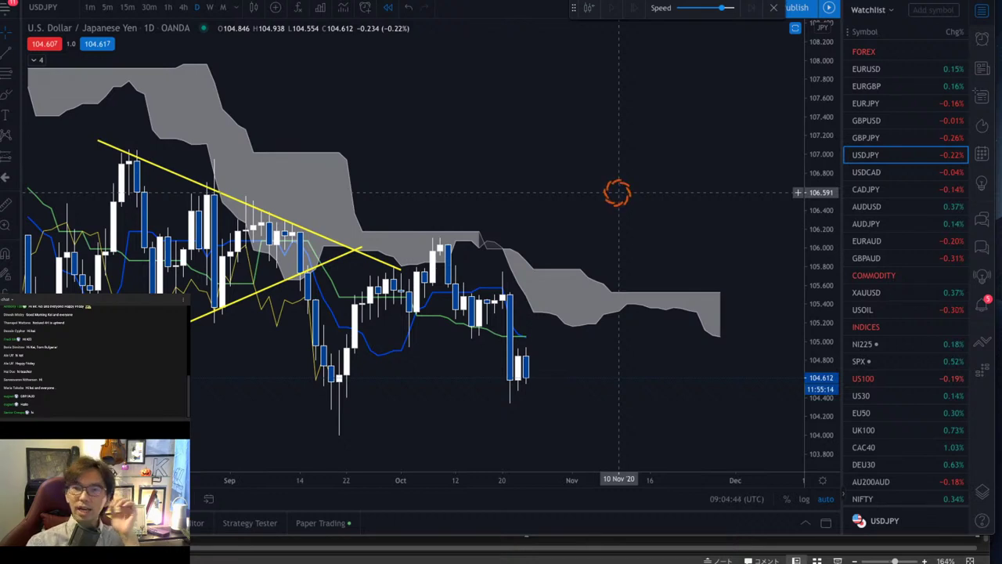
key("Down")
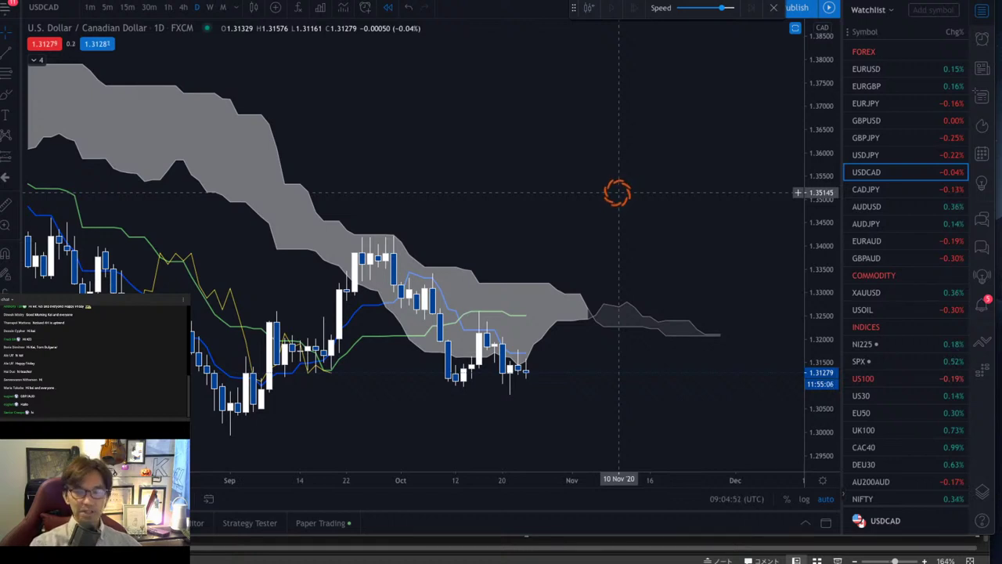
key("Down")
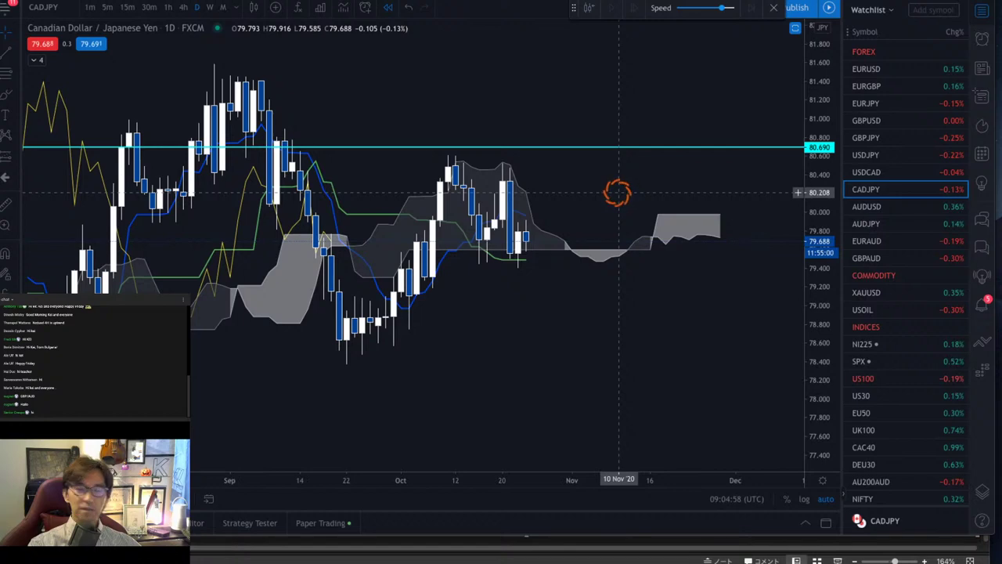
key("Down")
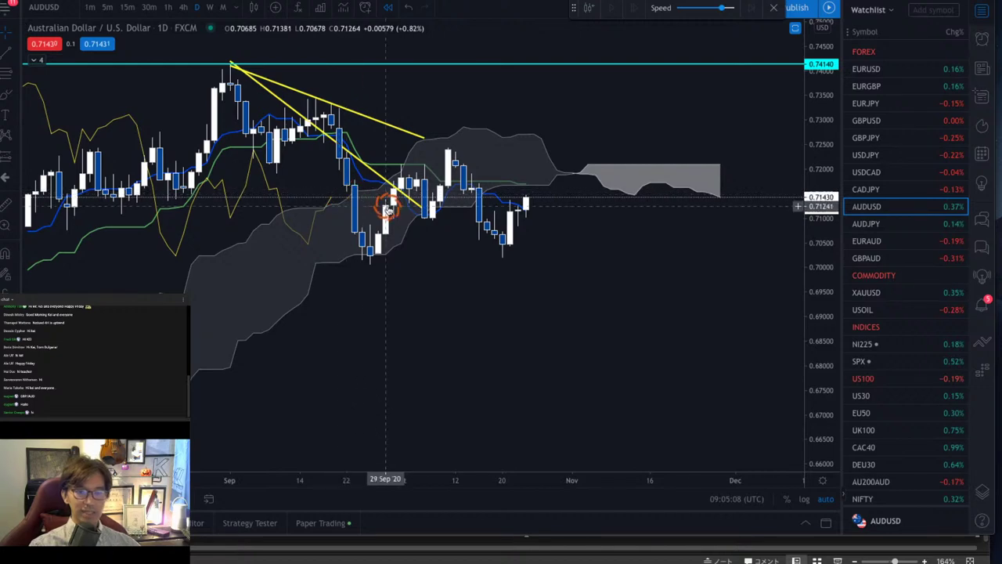
key("Down")
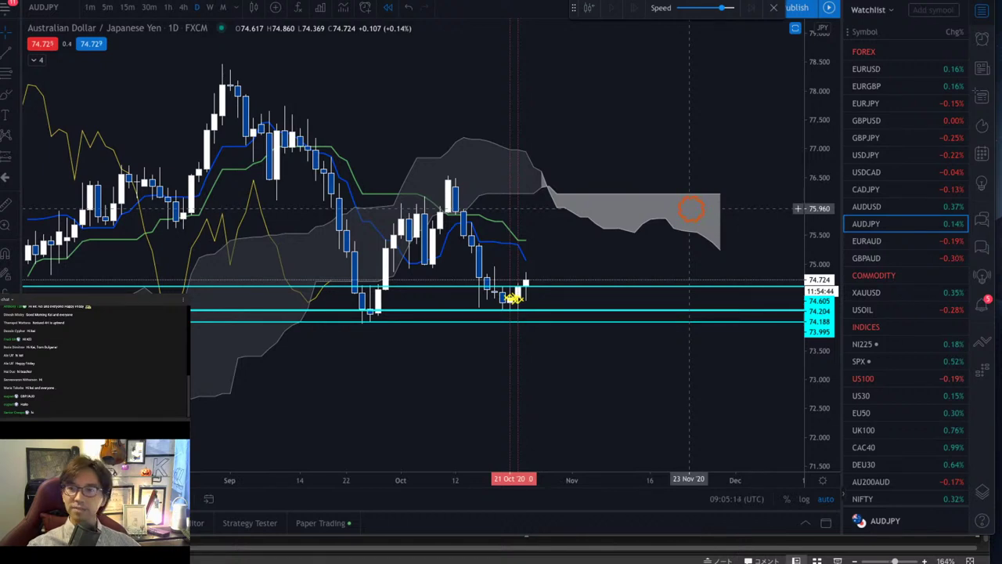
- Open the daily EURAUD chart, sketch a red downward arrow along the decline from the October peak, and clear it
key("Down")
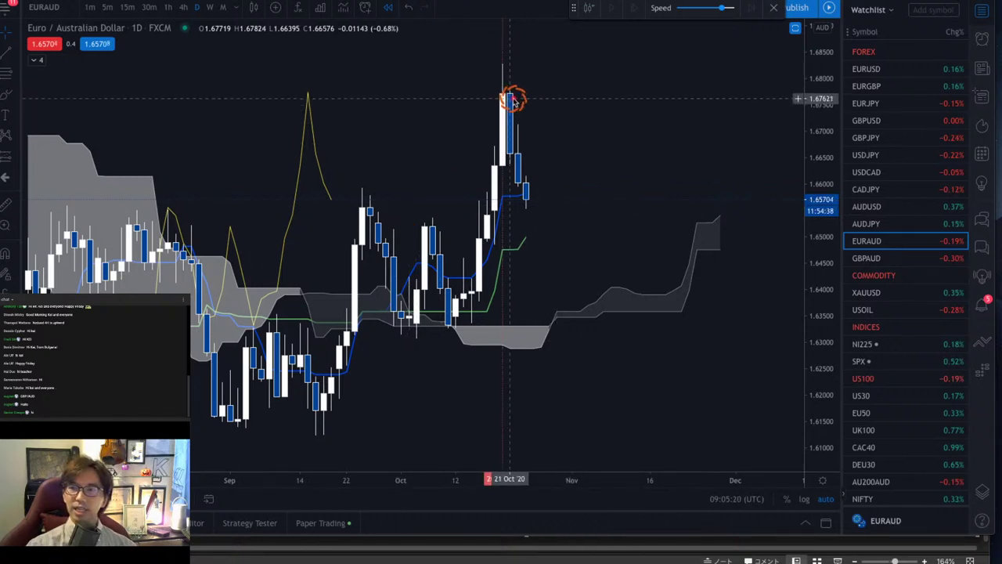
mouse_move(511, 98)
left_mouse_down()
mouse_move(542, 174)
mouse_move(542, 205)
left_mouse_up()
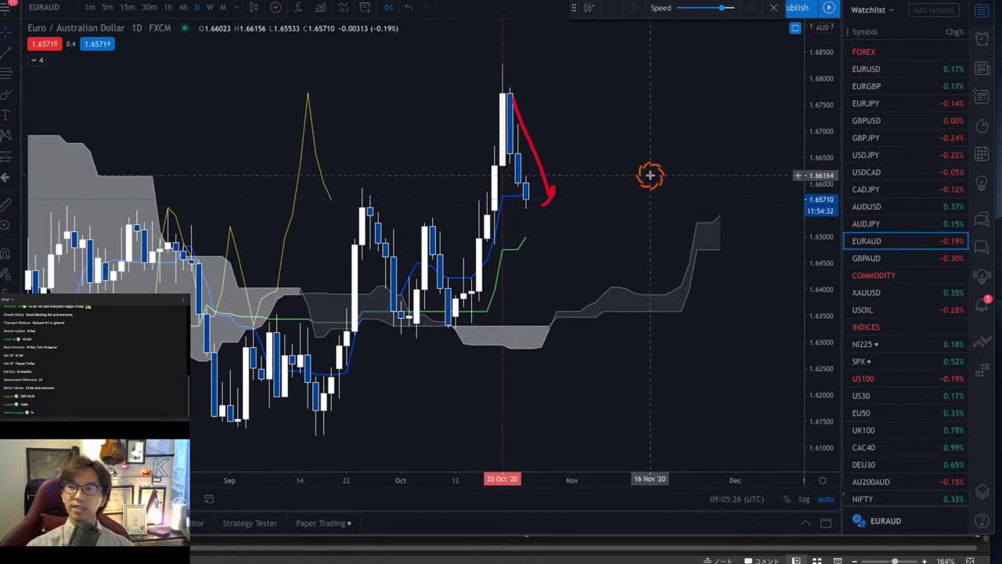
key("Escape")
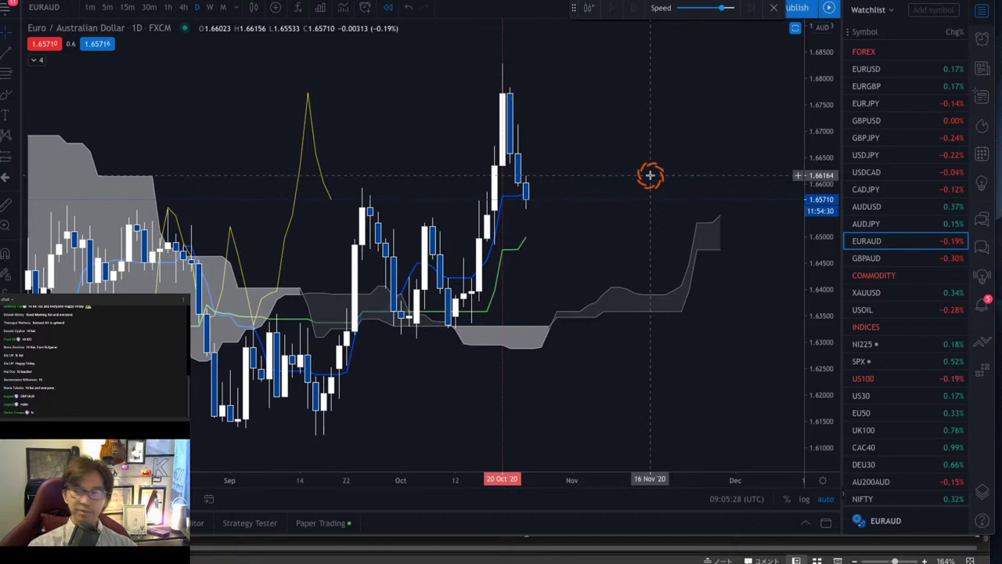
- Open the daily GBPAUD chart and circle the latest peak of the yellow lagging line in red
key("Down")
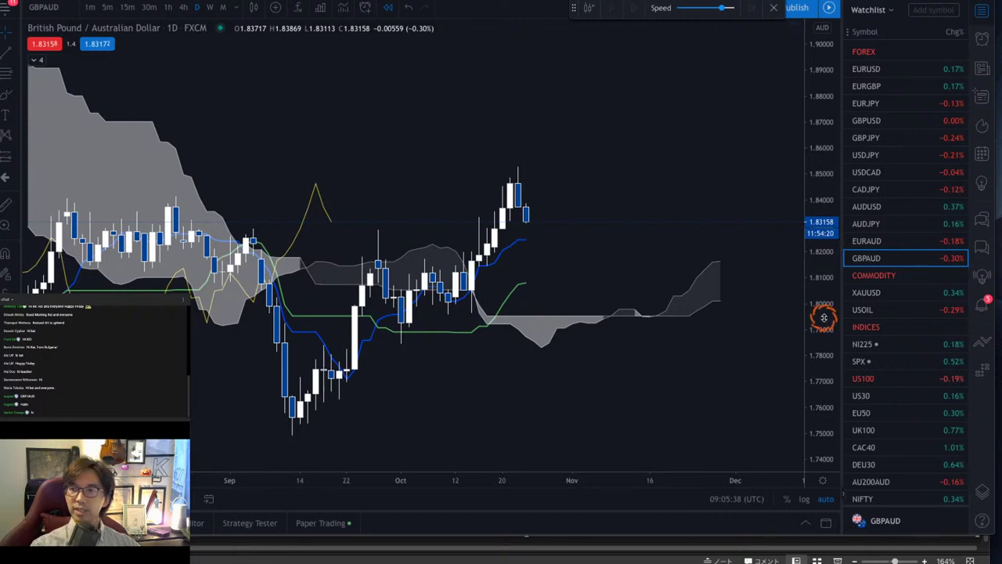
scroll(819, 310, "up", 3)
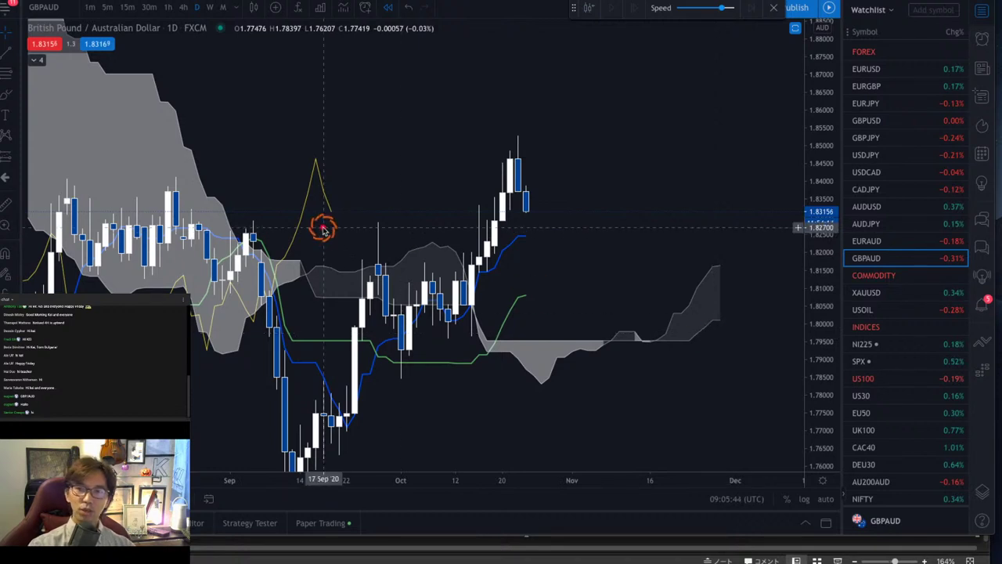
mouse_move(324, 226)
left_mouse_down()
mouse_move(308, 145)
mouse_move(320, 243)
left_mouse_up()
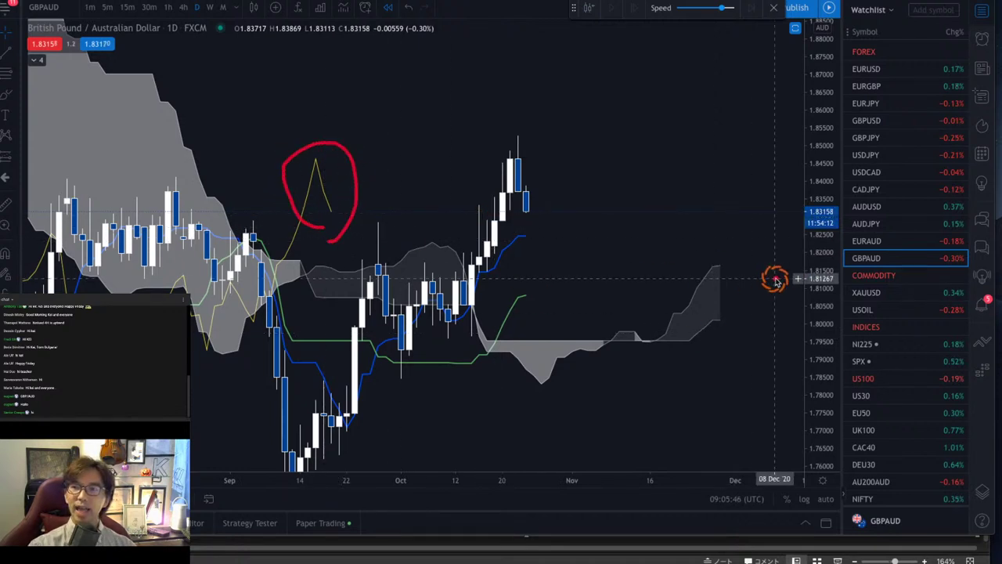
- Mark the cloud edges and green line with red direction arrows, sketch an upward rebound path from price, and clear all marks
left_click_drag(700, 331, 756, 334)
mouse_move(678, 270)
left_mouse_down()
mouse_move(707, 240)
mouse_move(715, 249)
left_mouse_up()
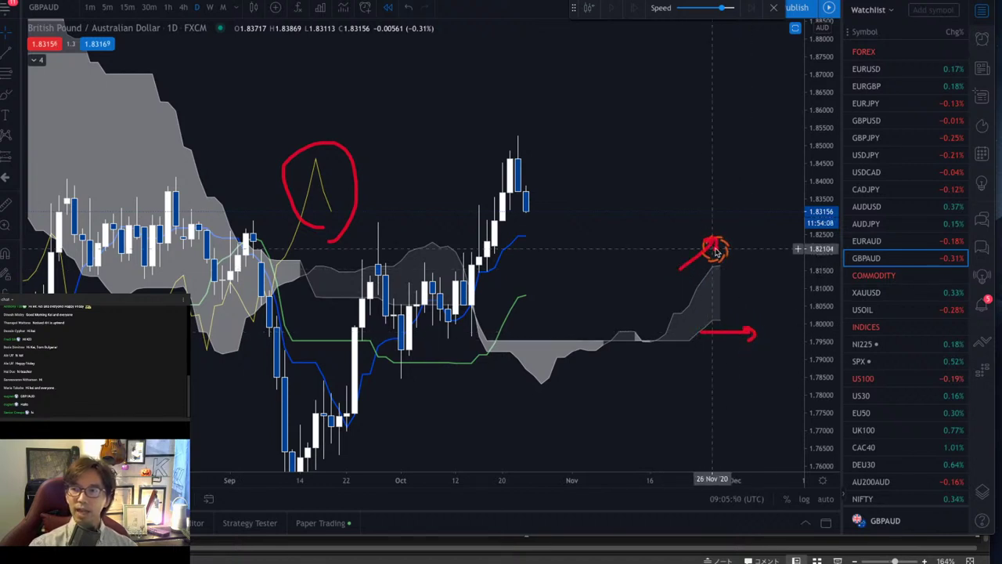
left_click_drag(510, 317, 543, 304)
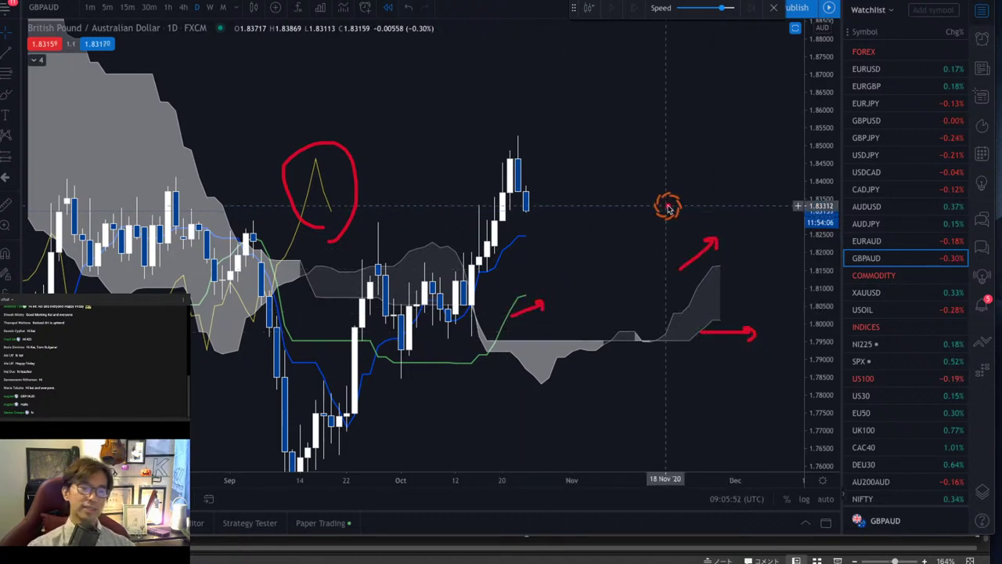
mouse_move(474, 230)
left_mouse_down()
mouse_move(481, 190)
mouse_move(517, 187)
mouse_move(526, 202)
mouse_move(511, 180)
mouse_move(531, 211)
mouse_move(571, 156)
mouse_move(610, 68)
mouse_move(638, 80)
left_mouse_up()
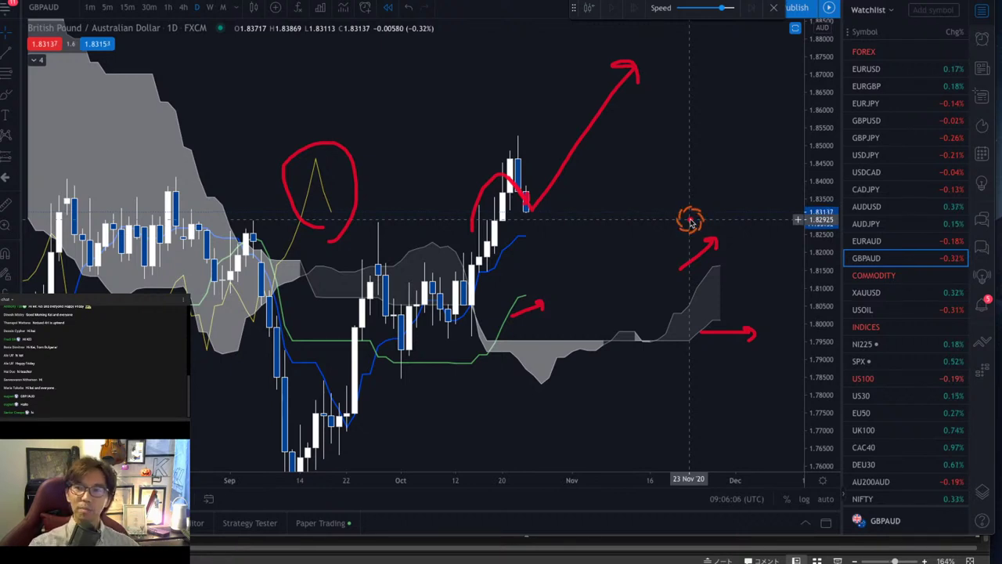
key("Escape")
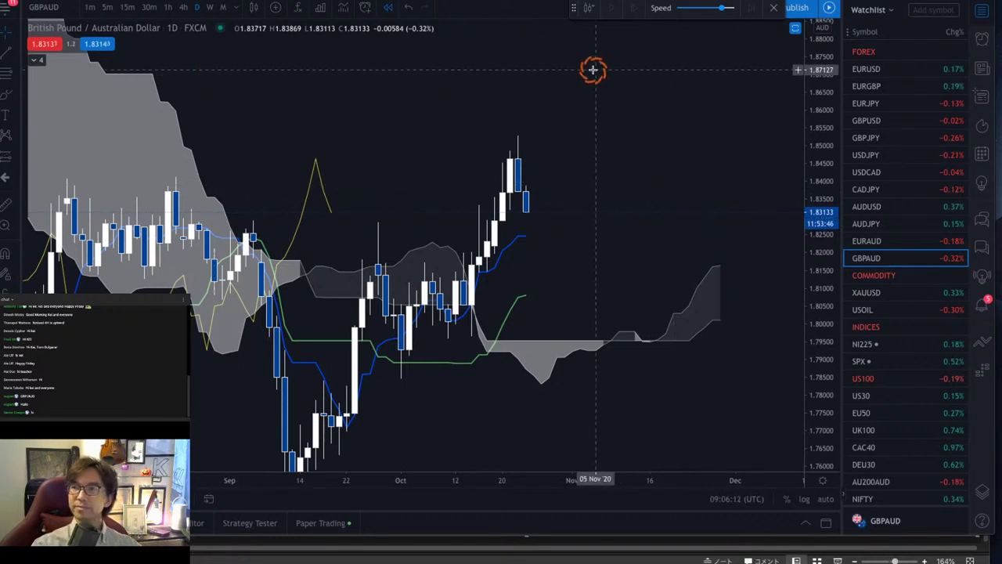
- Close the replay controls and show GBPAUD on the 1-hour timeframe with an auto-fitted price scale and more history
left_click(774, 8)
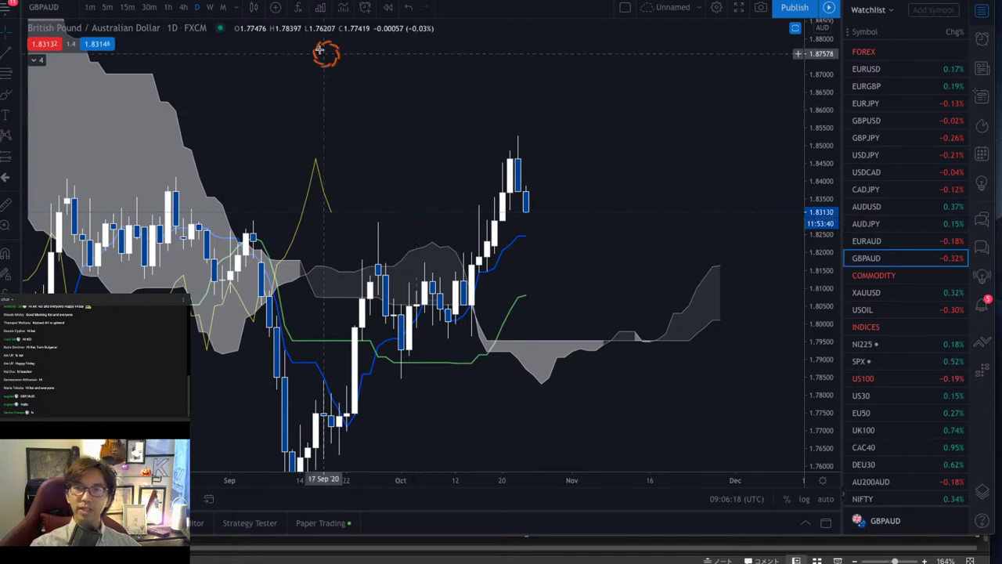
left_click(168, 8)
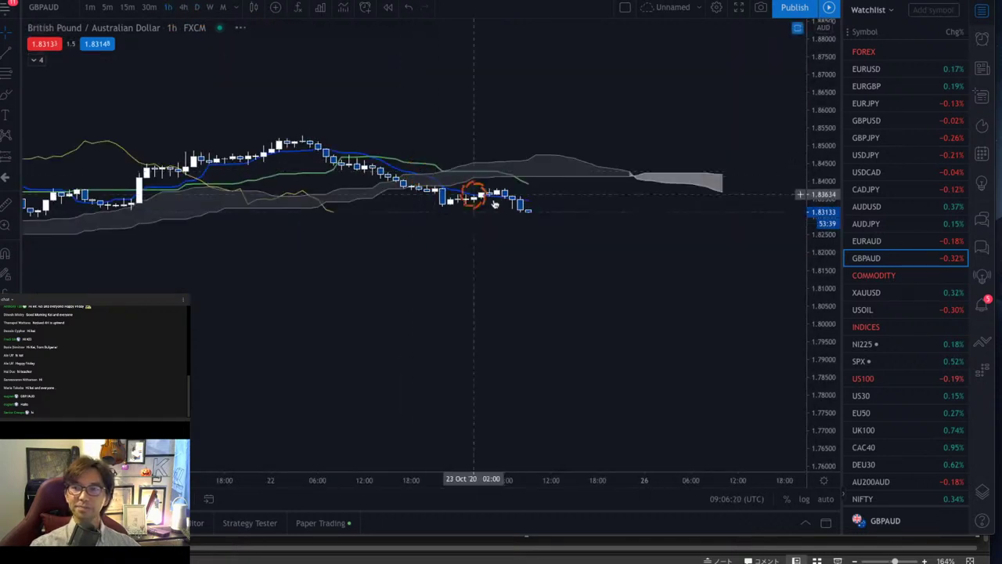
left_click(826, 499)
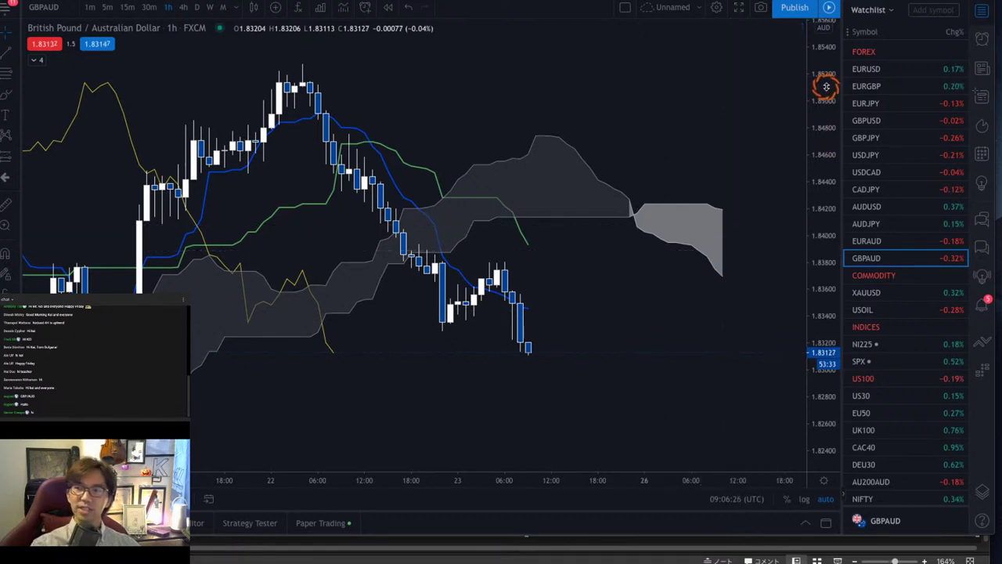
left_click_drag(825, 85, 825, 233)
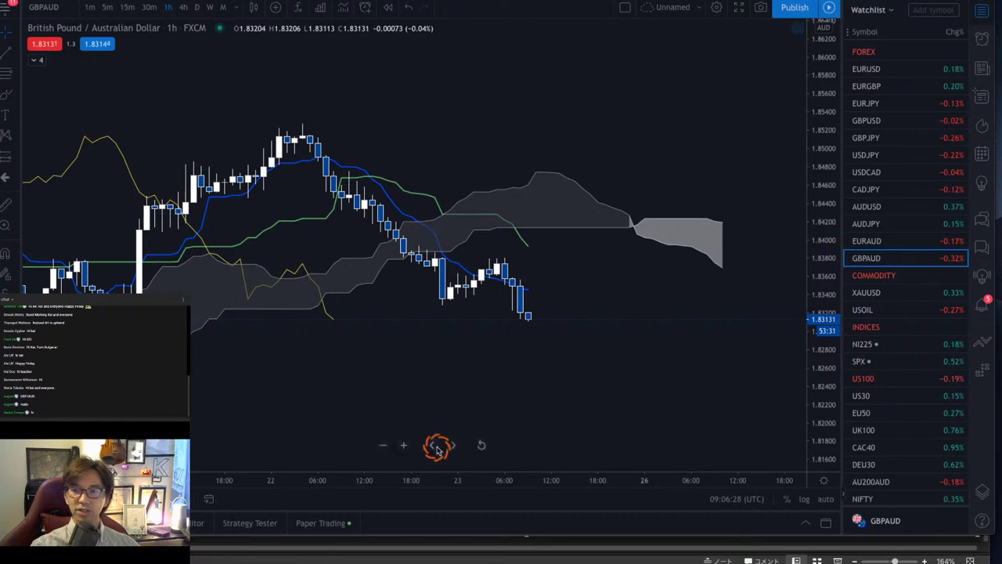
left_click_drag(298, 477, 438, 462)
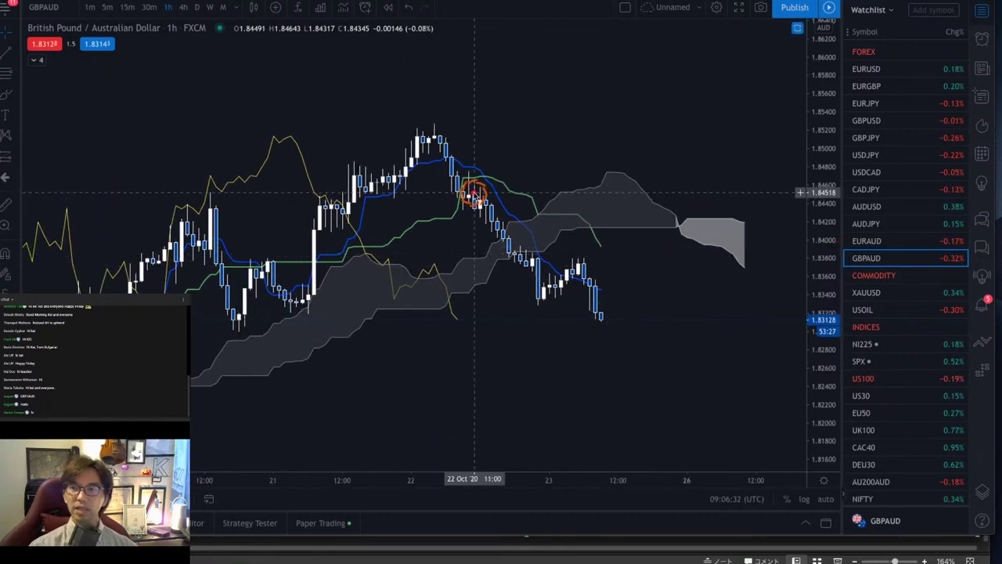
- Circle the lagging-line cross, the blue-green line cross and the cloud breakdown in red, and sketch a long upward arrow and V-shaped rebound
mouse_move(475, 190)
left_mouse_down()
mouse_move(484, 163)
mouse_move(486, 202)
left_mouse_up()
mouse_move(334, 236)
left_mouse_down()
mouse_move(343, 210)
mouse_move(356, 234)
left_mouse_up()
mouse_move(523, 276)
left_mouse_down()
mouse_move(515, 271)
mouse_move(530, 235)
mouse_move(533, 268)
left_mouse_up()
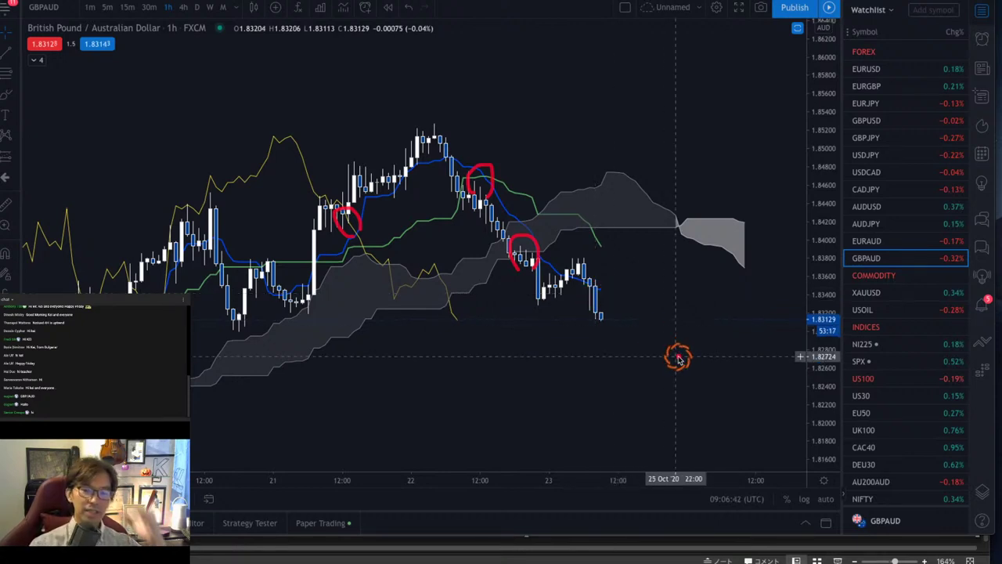
left_click_drag(642, 486, 814, 321)
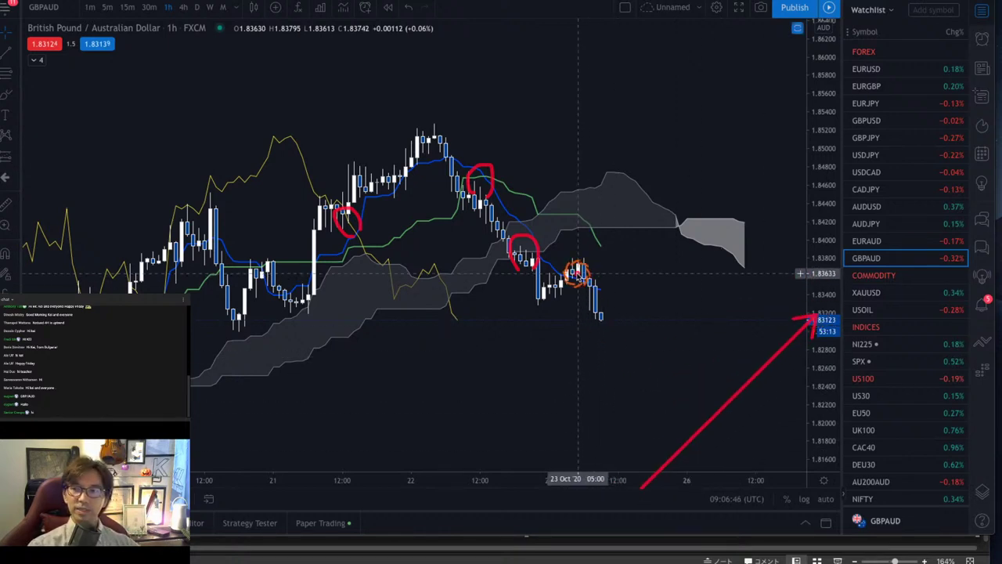
mouse_move(578, 270)
left_mouse_down()
mouse_move(613, 326)
mouse_move(714, 170)
mouse_move(734, 190)
left_mouse_up()
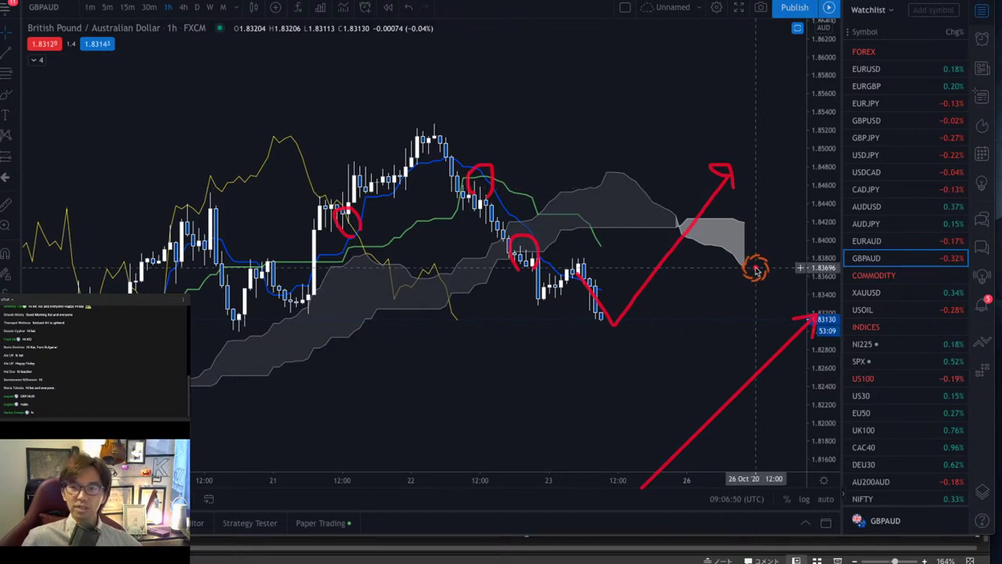
- Place a horizontal line at 1.83006 along the earlier low and clear the red freehand marks
left_click(338, 331)
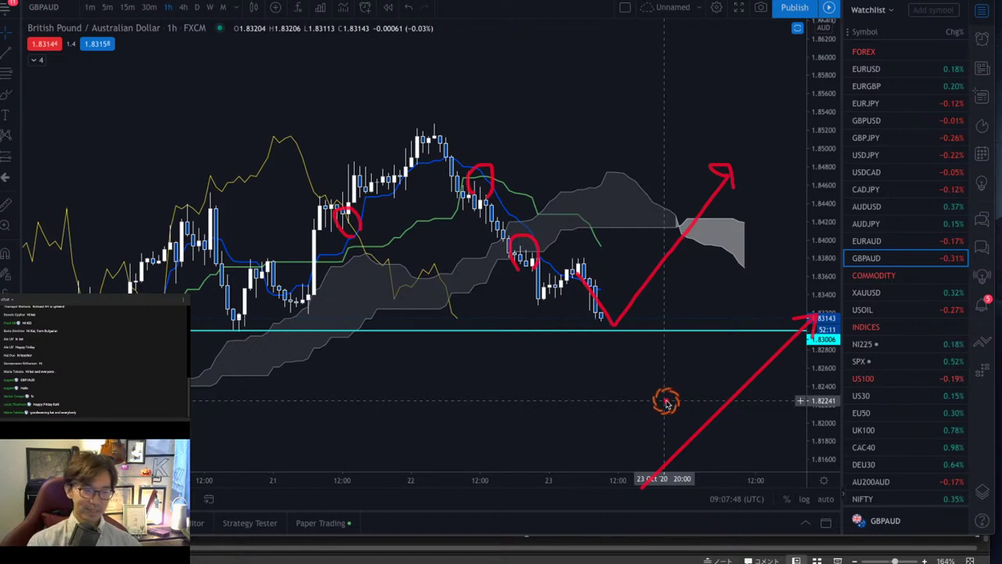
key("Escape")
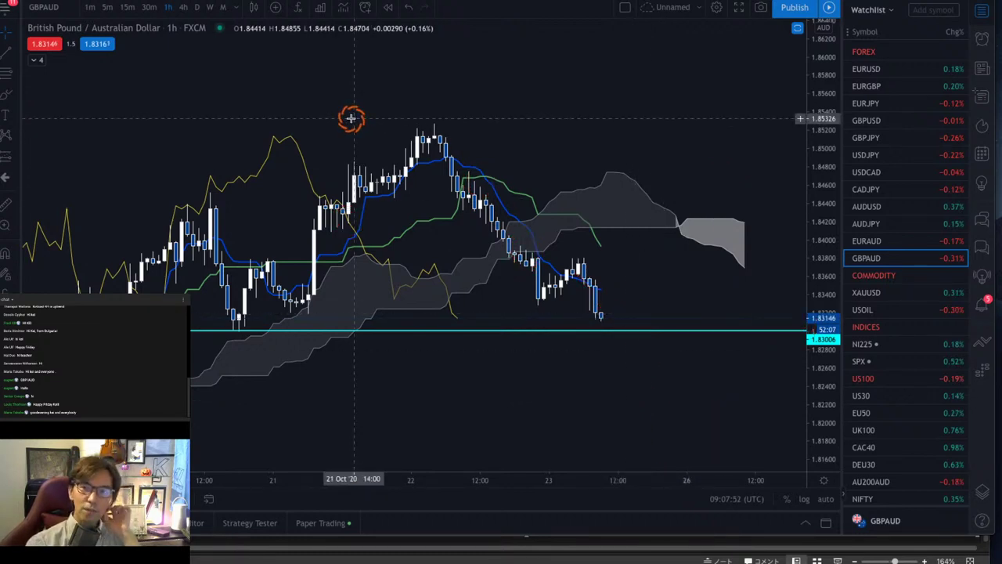
- Switch GBPAUD to 4-hour and mark the green line, upper cloud edge and price decline with red arrows, circling the lagging line near support
left_click(185, 7)
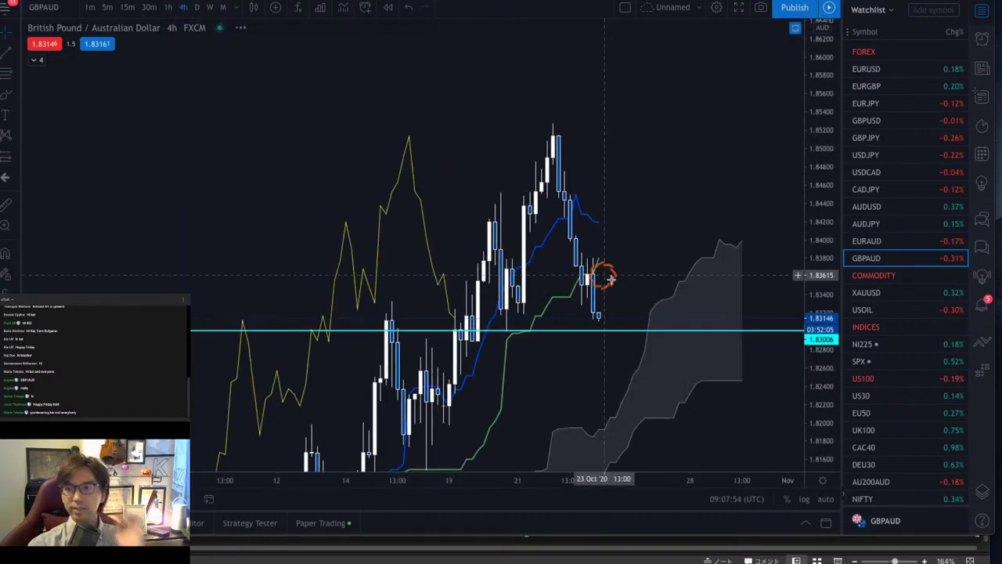
left_click_drag(819, 76, 676, 179)
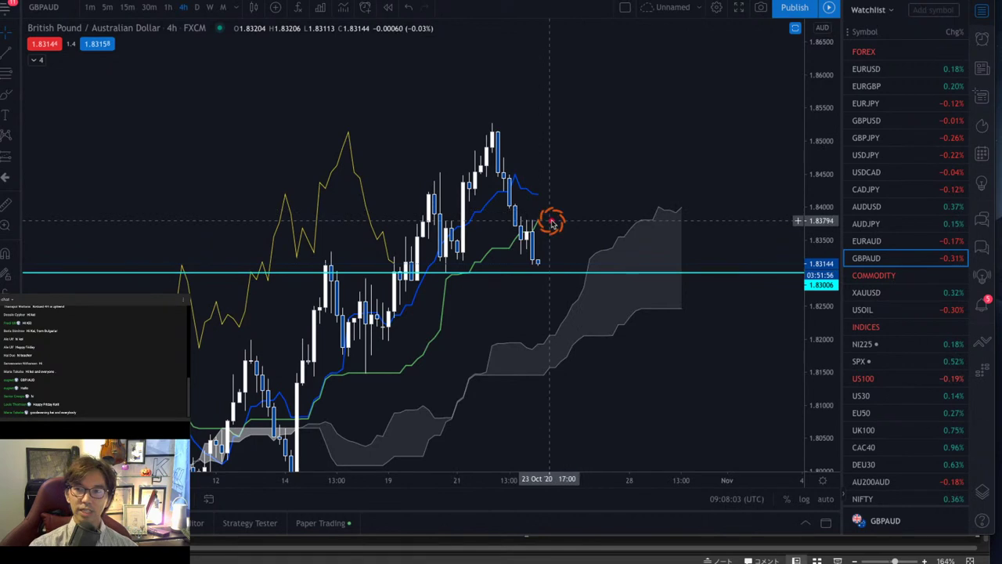
left_click_drag(551, 222, 552, 196)
left_click_drag(645, 208, 674, 188)
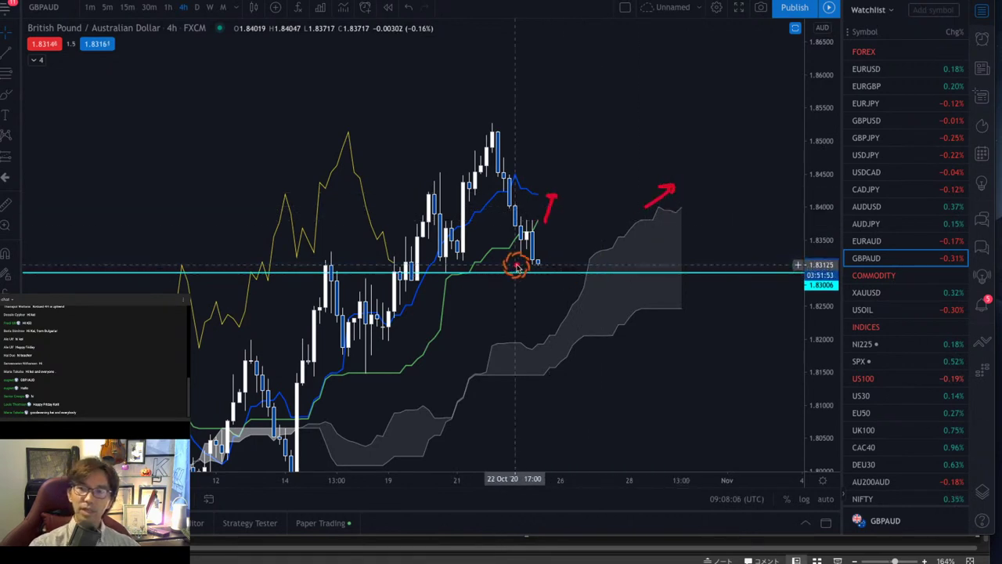
mouse_move(529, 235)
left_mouse_down()
mouse_move(575, 293)
mouse_move(564, 298)
left_mouse_up()
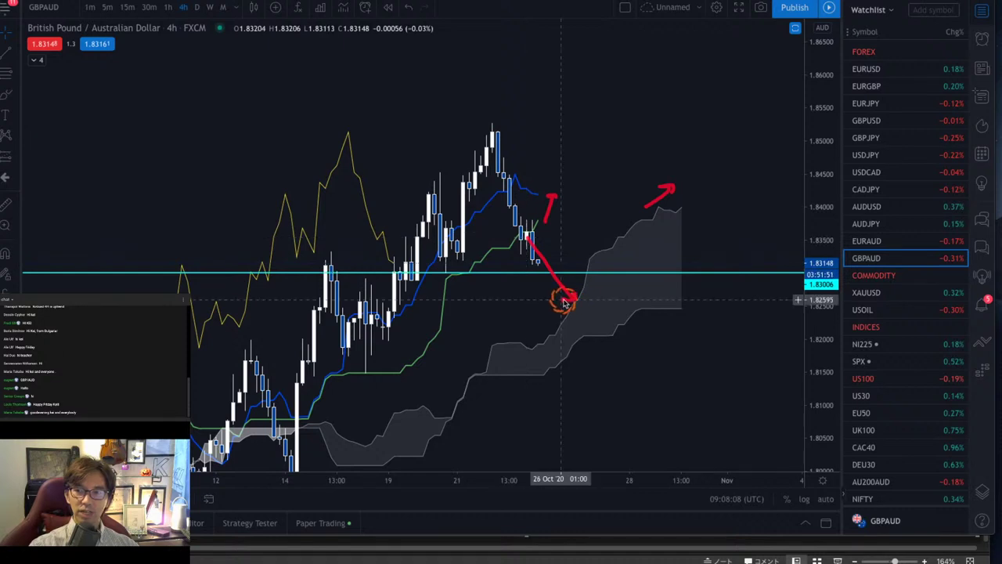
mouse_move(402, 287)
left_mouse_down()
mouse_move(381, 251)
mouse_move(409, 284)
left_mouse_up()
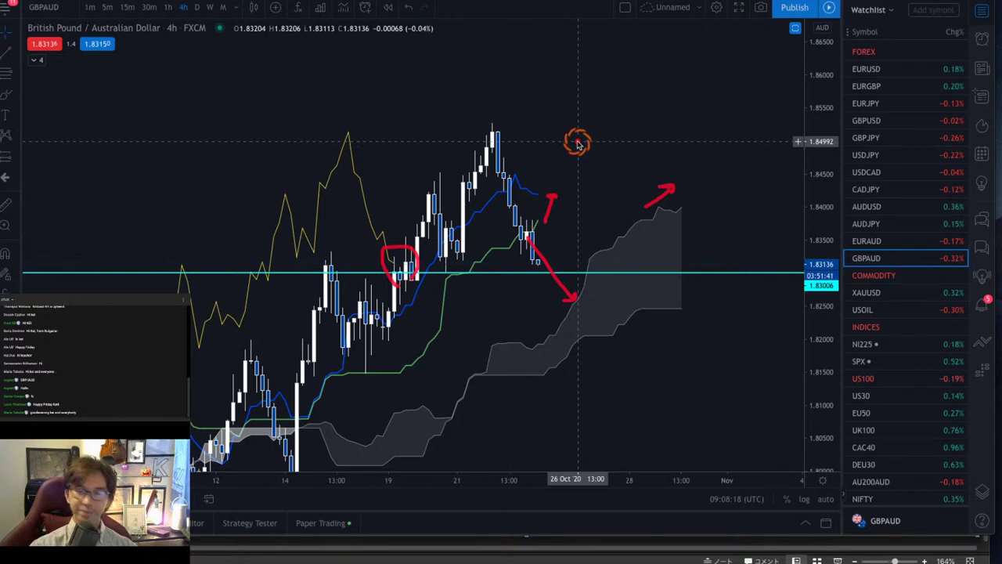
- Clear the red freehand marks and place a second horizontal line at 1.83186 above the 1.83006 line
key("Escape")
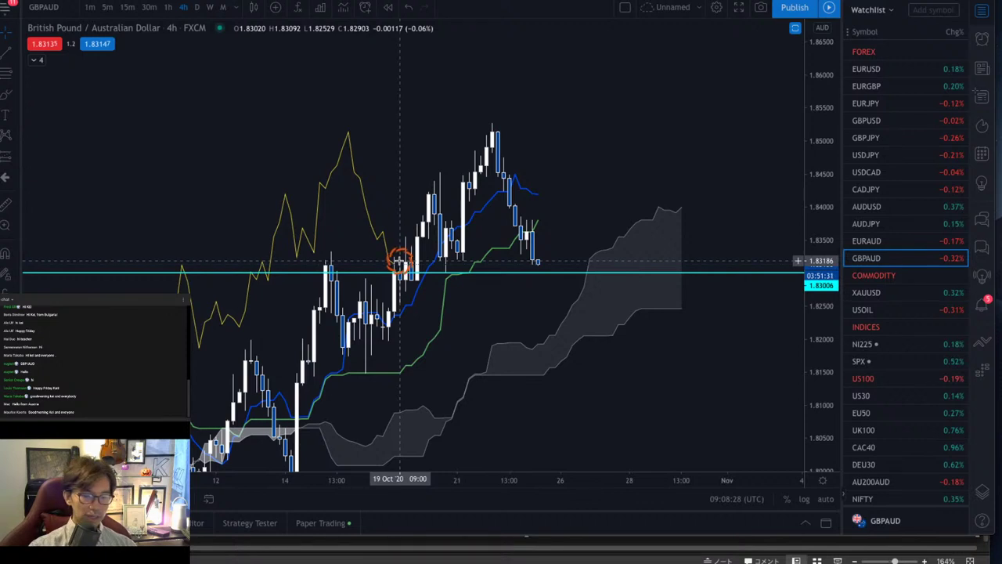
left_click(400, 260)
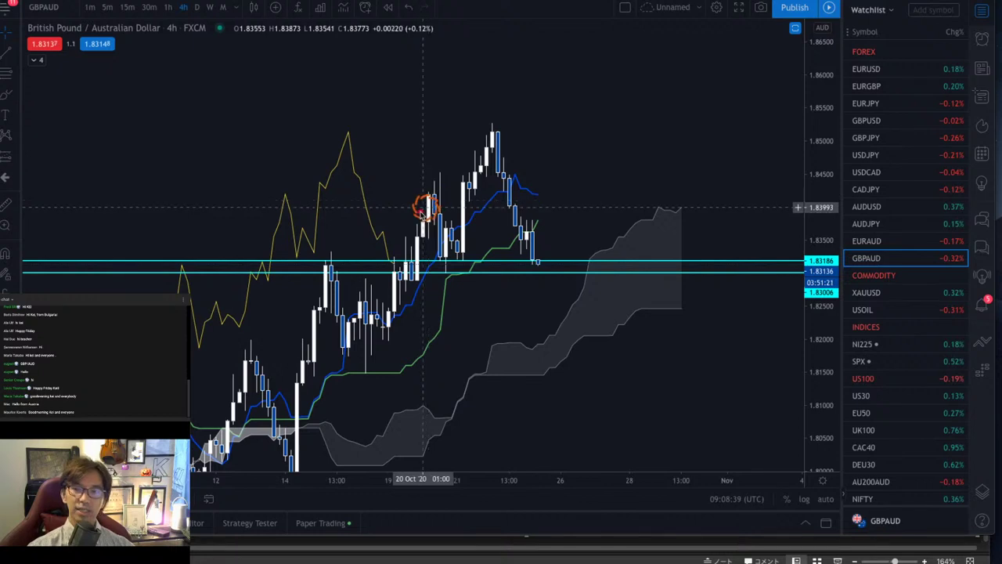
- Circle the three price touches along the two support lines in red, sketch an upward arrow from the latest one, and clear the marks
mouse_move(335, 274)
left_mouse_down()
mouse_move(307, 260)
mouse_move(344, 259)
mouse_move(337, 276)
left_mouse_up()
mouse_move(448, 278)
left_mouse_down()
mouse_move(441, 264)
mouse_move(457, 270)
left_mouse_up()
left_click_drag(536, 264, 537, 271)
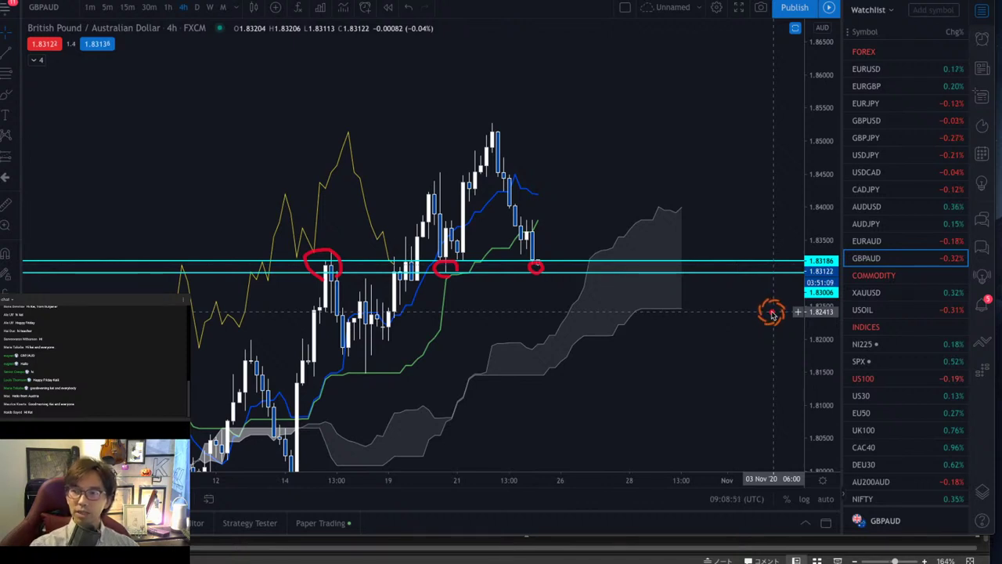
mouse_move(537, 264)
left_mouse_down()
mouse_move(570, 218)
mouse_move(582, 222)
left_mouse_up()
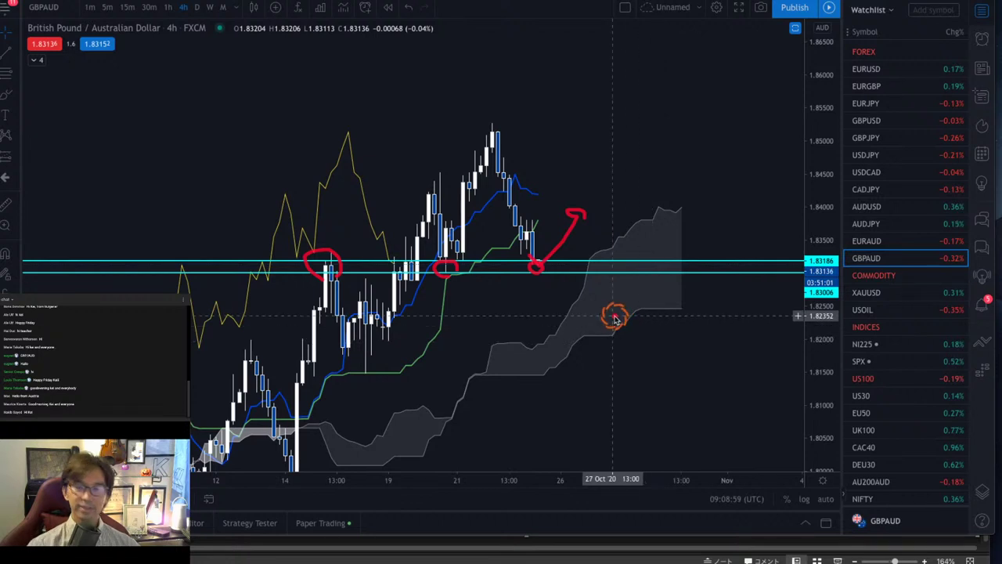
key("Escape")
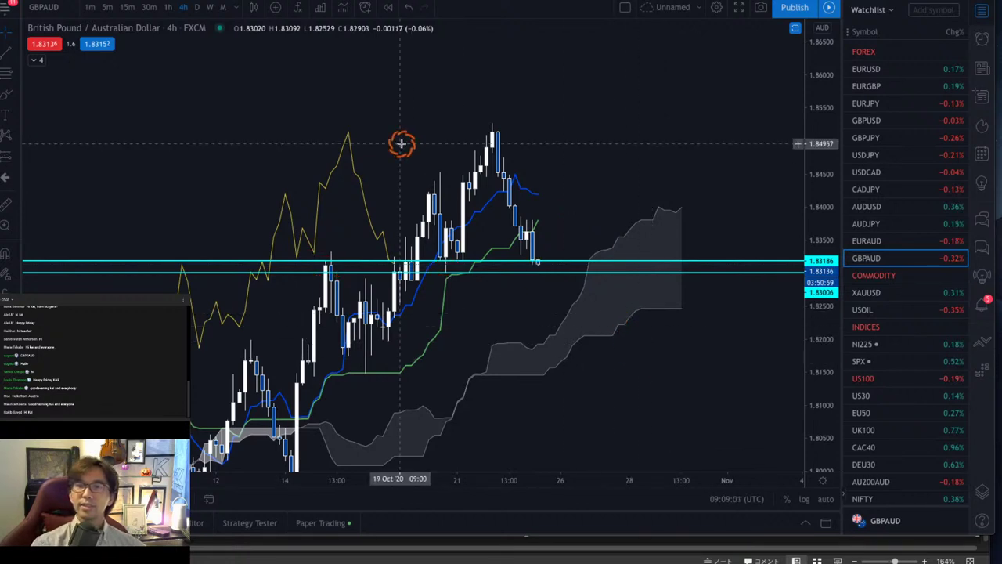
- Switch GBPAUD to 1-hour and sketch a red T-shaped candle, small sideways strokes and an upward arrow near the support lines, clearing them when finished
left_click(168, 7)
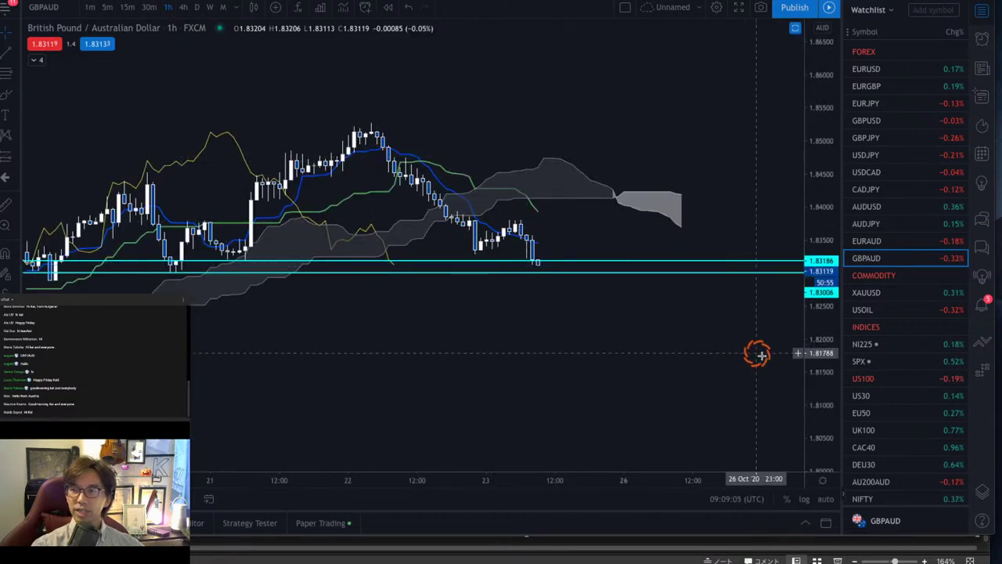
left_click_drag(814, 383, 645, 235)
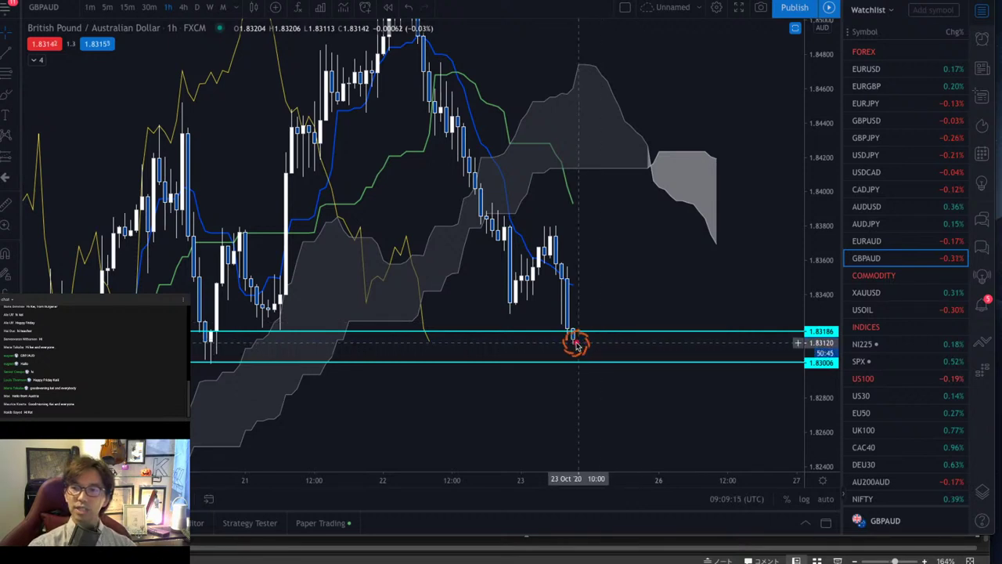
mouse_move(577, 342)
left_mouse_down()
mouse_move(598, 347)
mouse_move(590, 358)
mouse_move(609, 393)
left_mouse_up()
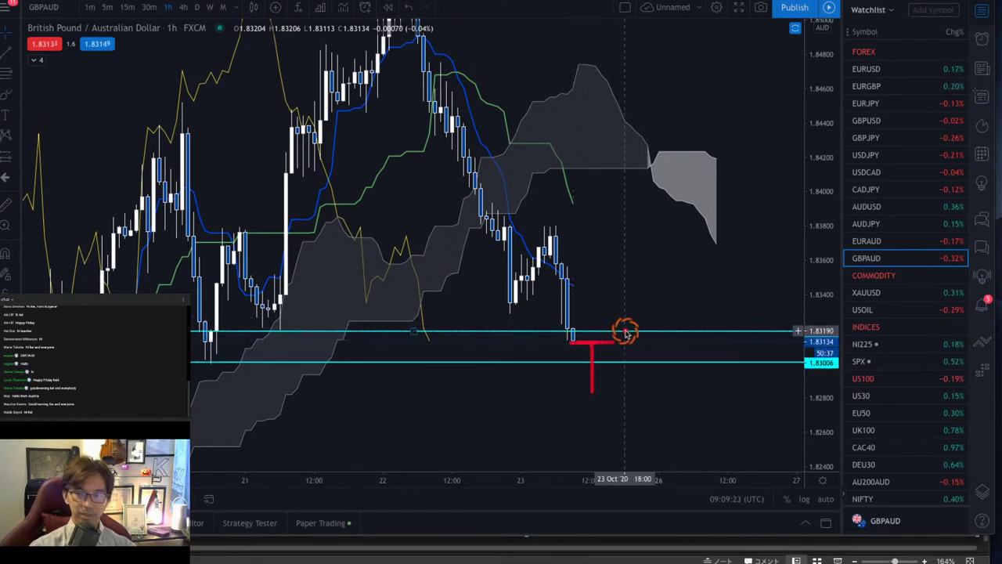
mouse_move(633, 320)
left_mouse_down()
mouse_move(635, 340)
mouse_move(649, 343)
mouse_move(682, 266)
mouse_move(698, 290)
left_mouse_up()
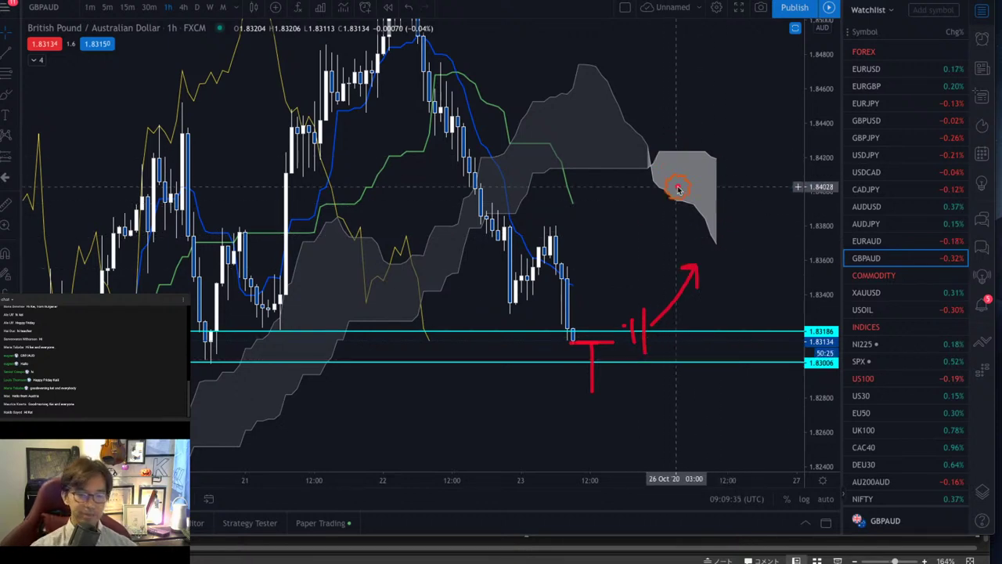
key("Escape")
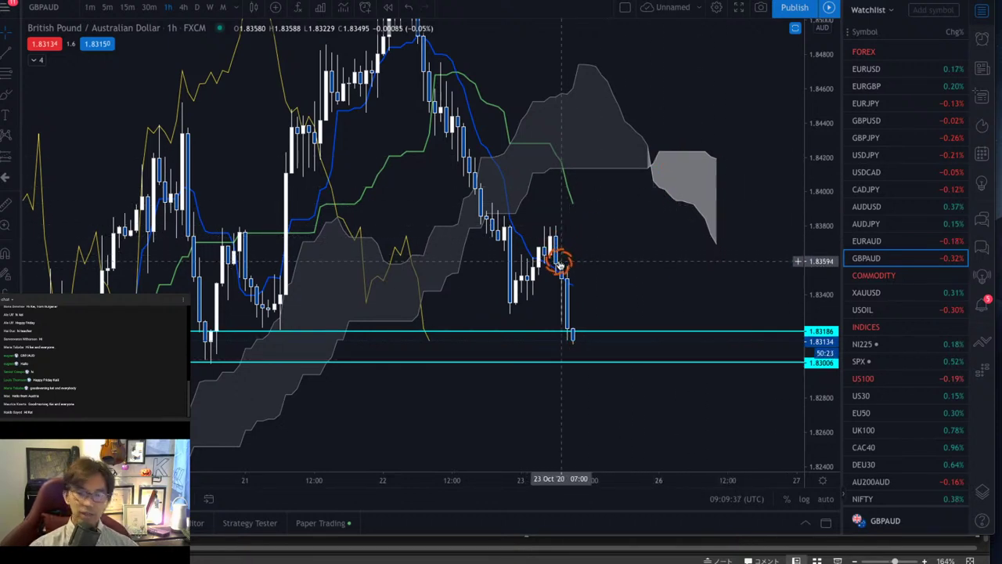
- Circle the latest swing high in red, mark its last white candle with an arrow and high and low lines, and trace the fall after it
mouse_move(570, 275)
left_mouse_down()
mouse_move(550, 275)
mouse_move(540, 224)
mouse_move(577, 240)
mouse_move(564, 282)
left_mouse_up()
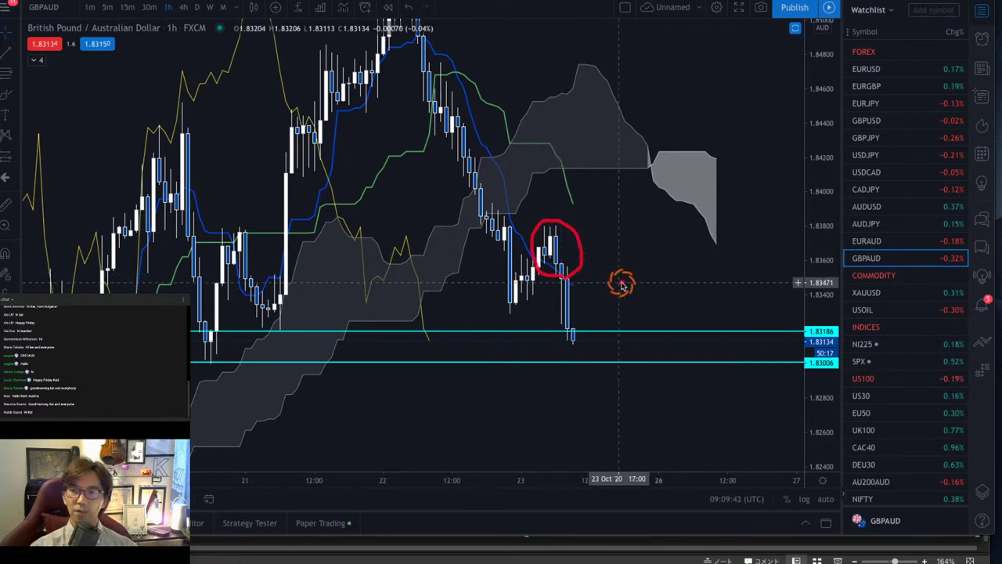
left_click_drag(815, 407, 819, 246)
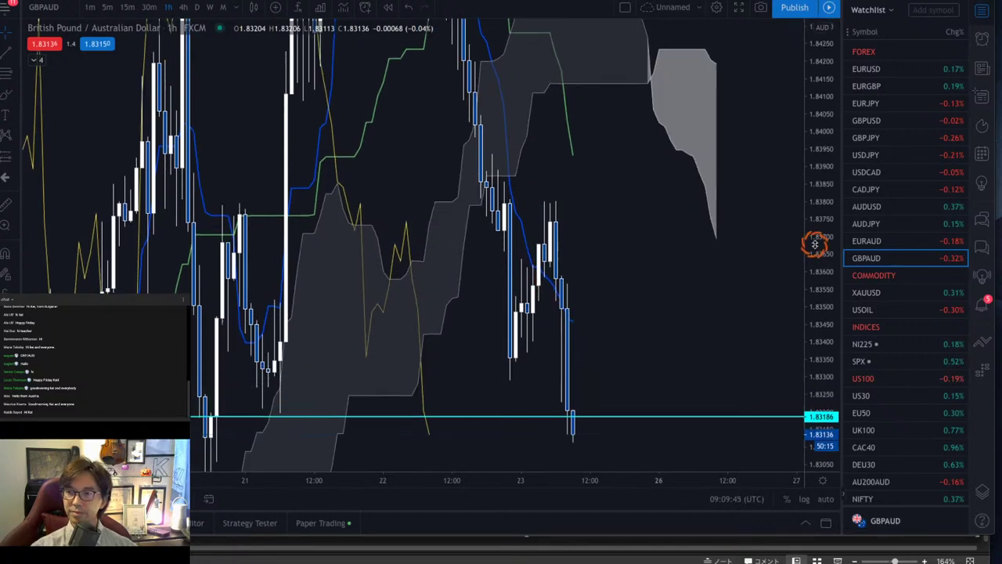
left_click_drag(622, 476, 727, 309)
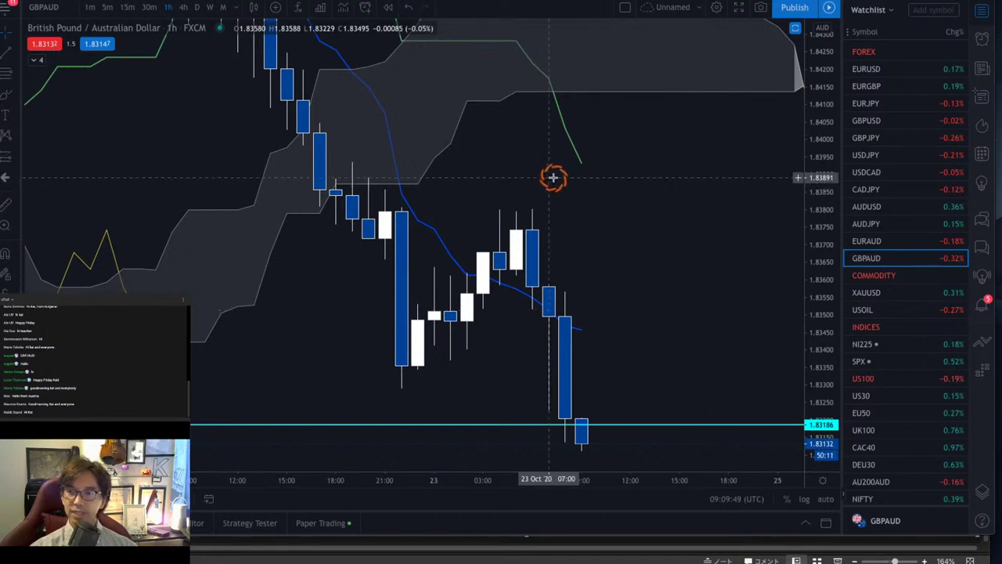
left_click_drag(522, 101, 516, 193)
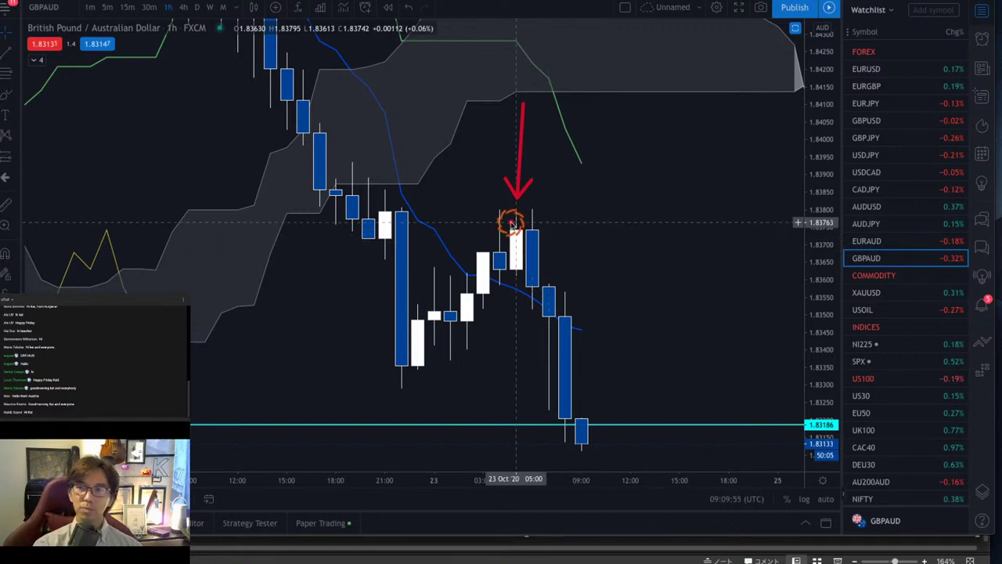
left_click_drag(505, 210, 526, 210)
left_click_drag(508, 278, 527, 277)
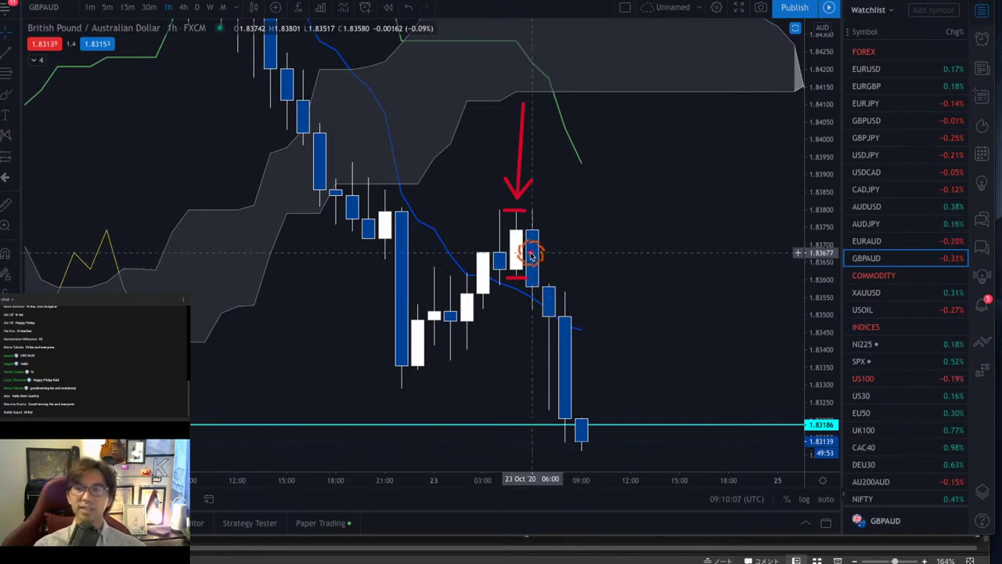
left_click_drag(530, 253, 575, 352)
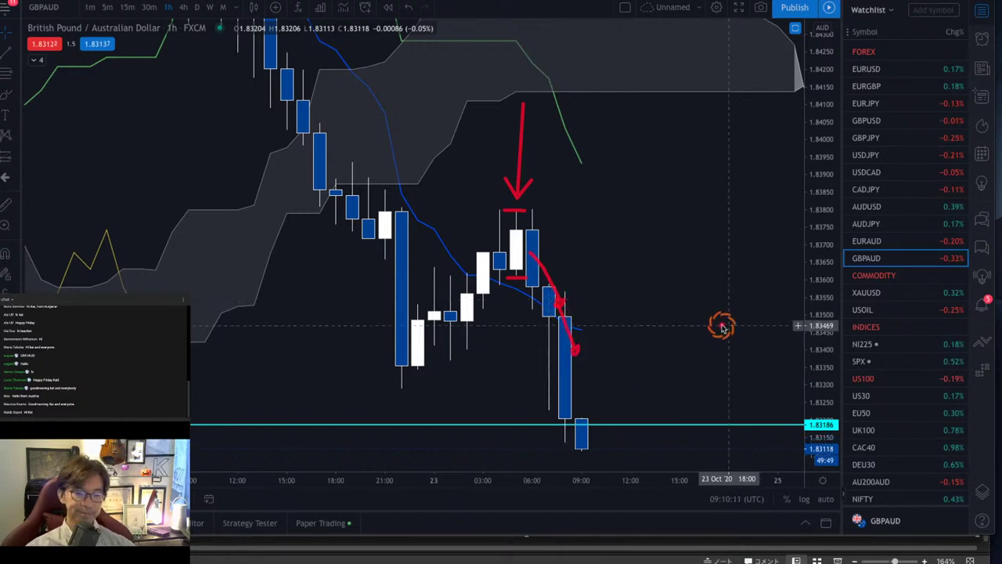
key("Escape")
- Circle the zone between the support lines and sketch red rebound and breakdown arrows with a line labelled S below, clearing the marks when finished
left_click_drag(814, 94, 817, 303)
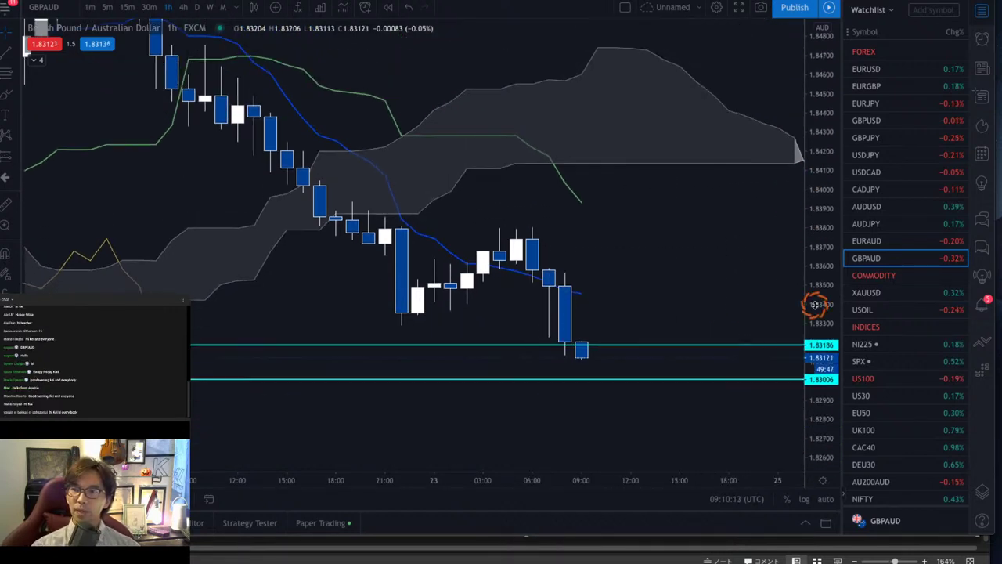
left_click_drag(394, 475, 496, 314)
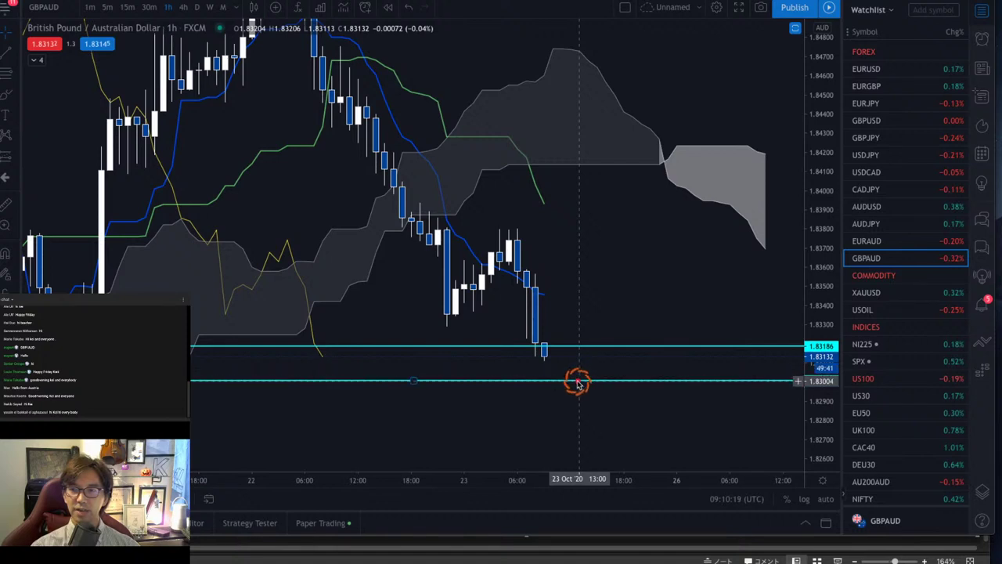
mouse_move(576, 381)
left_mouse_down()
mouse_move(604, 329)
mouse_move(619, 415)
left_mouse_up()
left_click(663, 443)
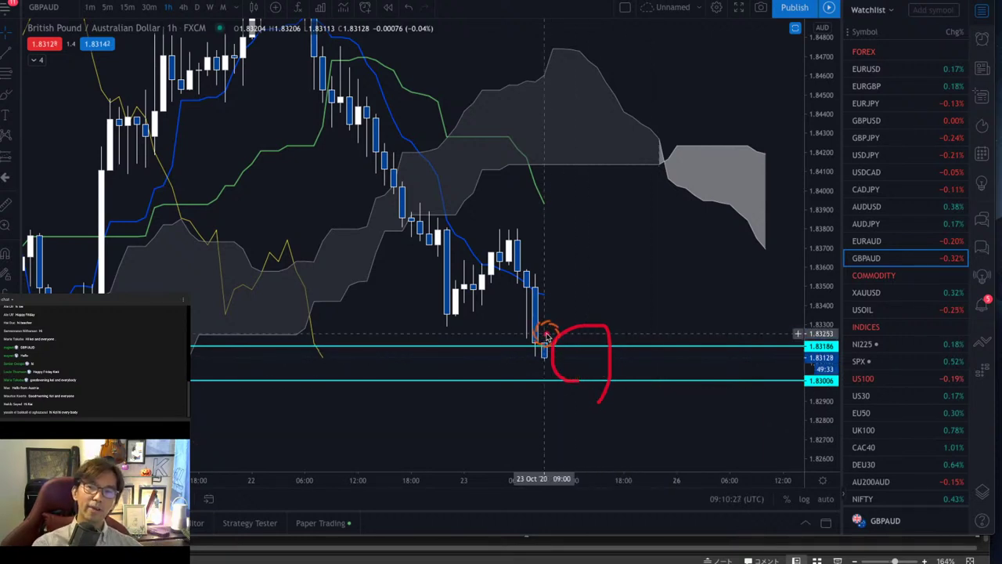
mouse_move(567, 359)
left_mouse_down()
mouse_move(577, 363)
mouse_move(604, 331)
mouse_move(687, 213)
mouse_move(679, 196)
mouse_move(709, 217)
left_mouse_up()
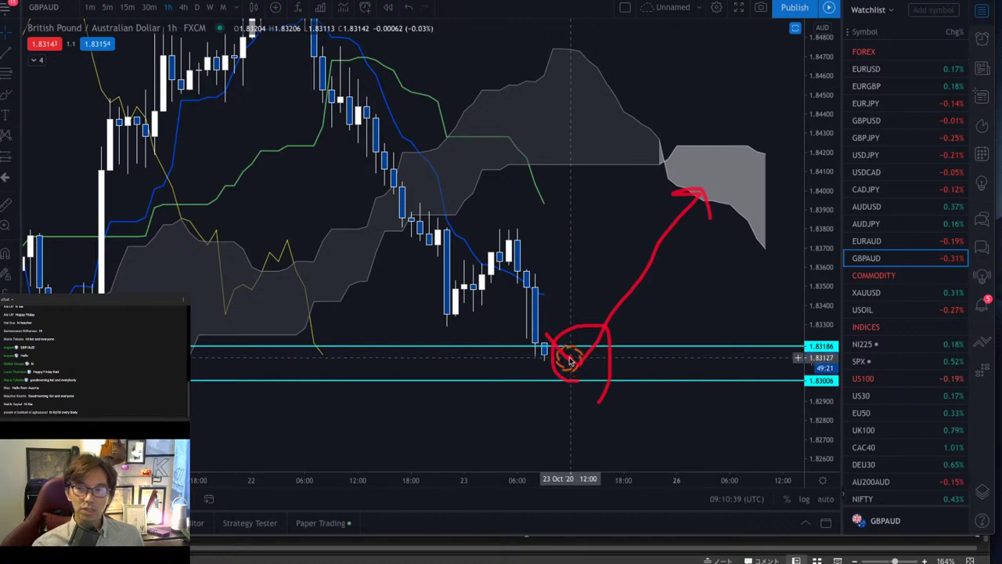
mouse_move(573, 353)
left_mouse_down()
mouse_move(587, 385)
mouse_move(608, 389)
mouse_move(650, 433)
left_mouse_up()
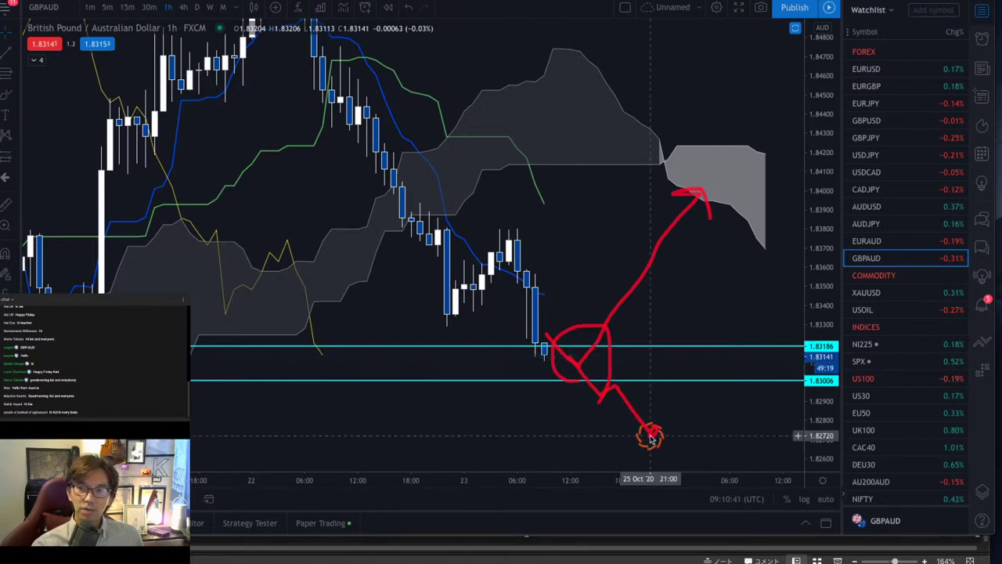
mouse_move(609, 404)
left_mouse_down()
mouse_move(687, 399)
mouse_move(691, 415)
left_mouse_up()
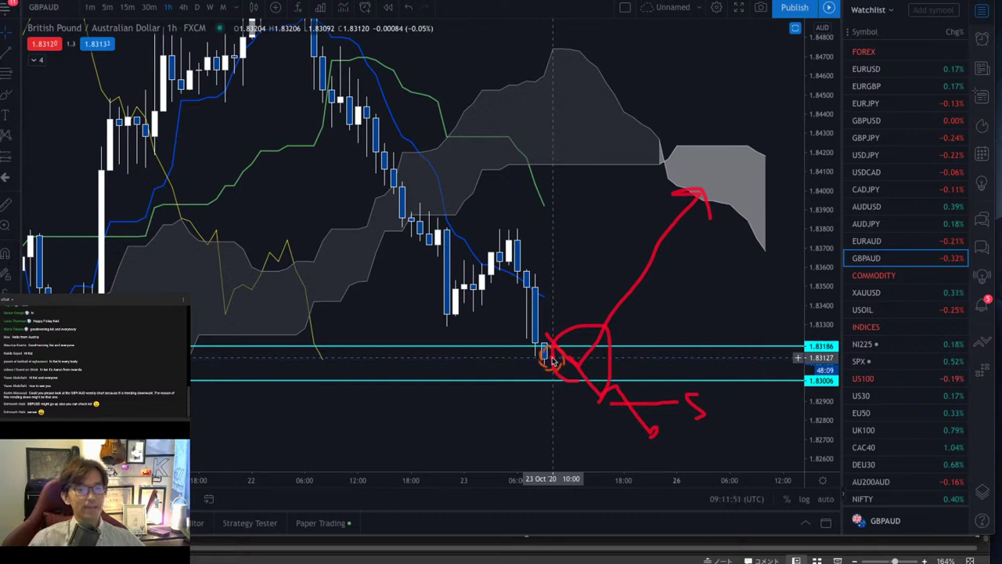
key("Escape")
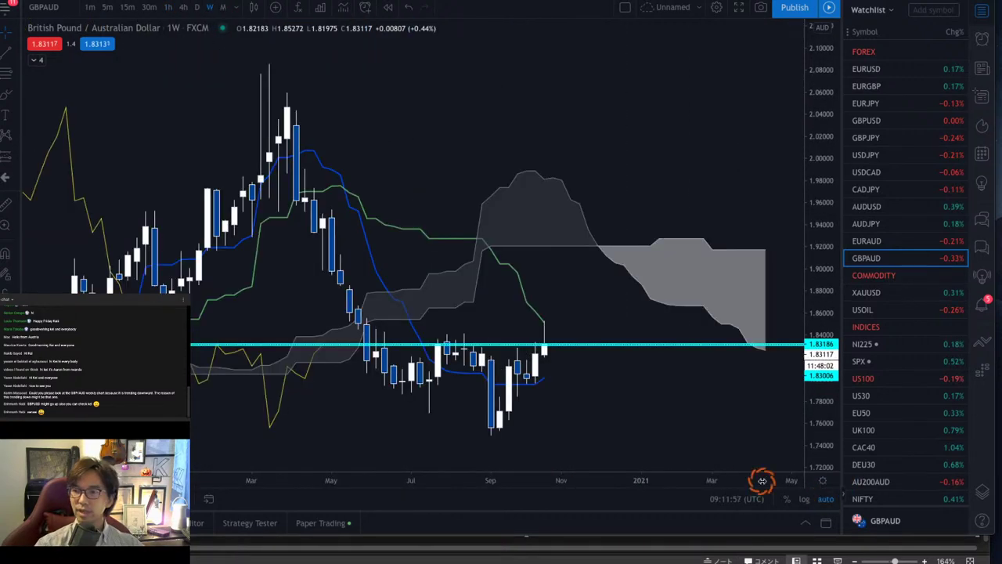
- On the weekly GBPAUD chart, draw red downward arrows along the green line, the lower cloud edge and from the latest candle
left_click_drag(645, 246, 604, 180)
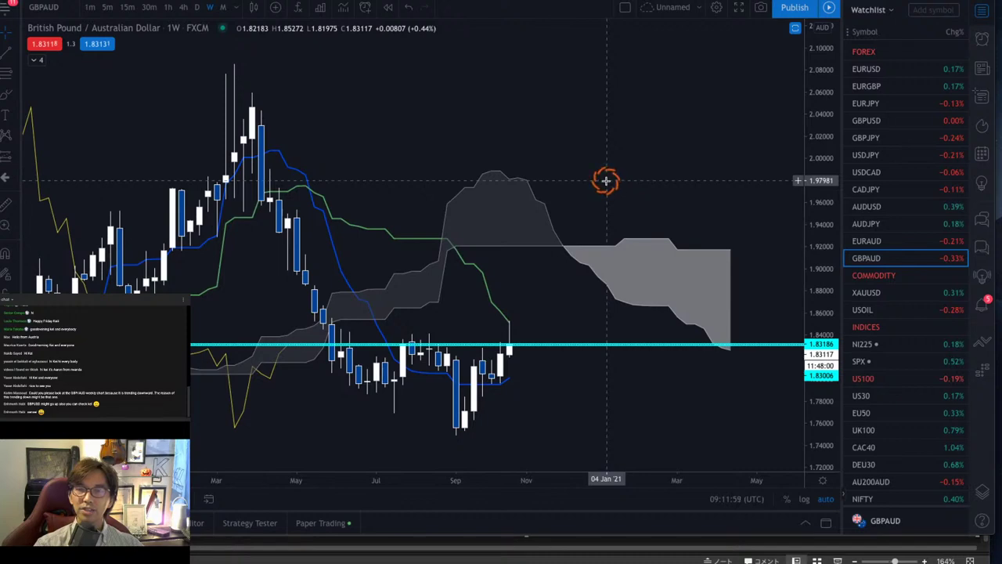
left_click_drag(823, 156, 810, 224)
left_click_drag(623, 211, 626, 183)
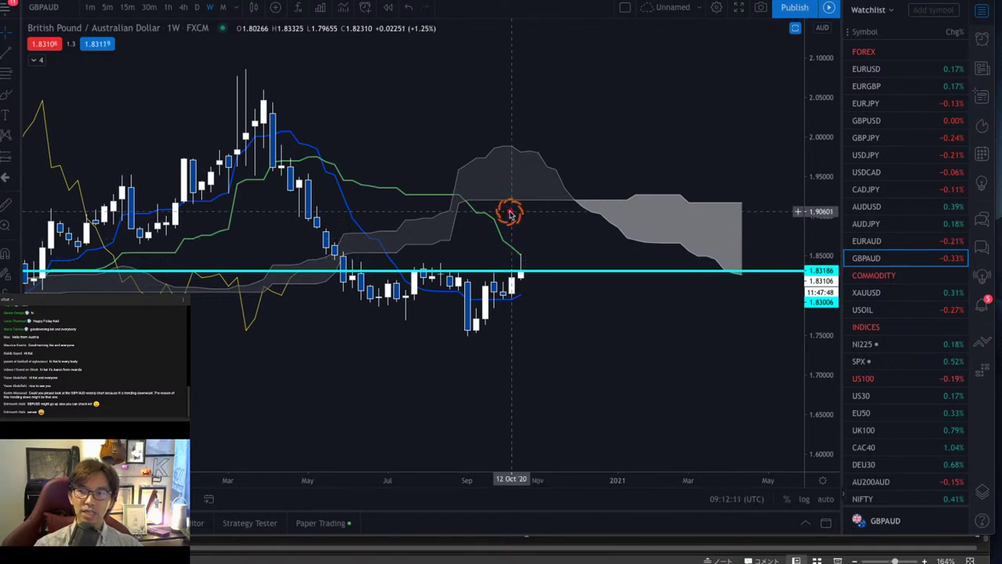
left_click_drag(510, 212, 546, 246)
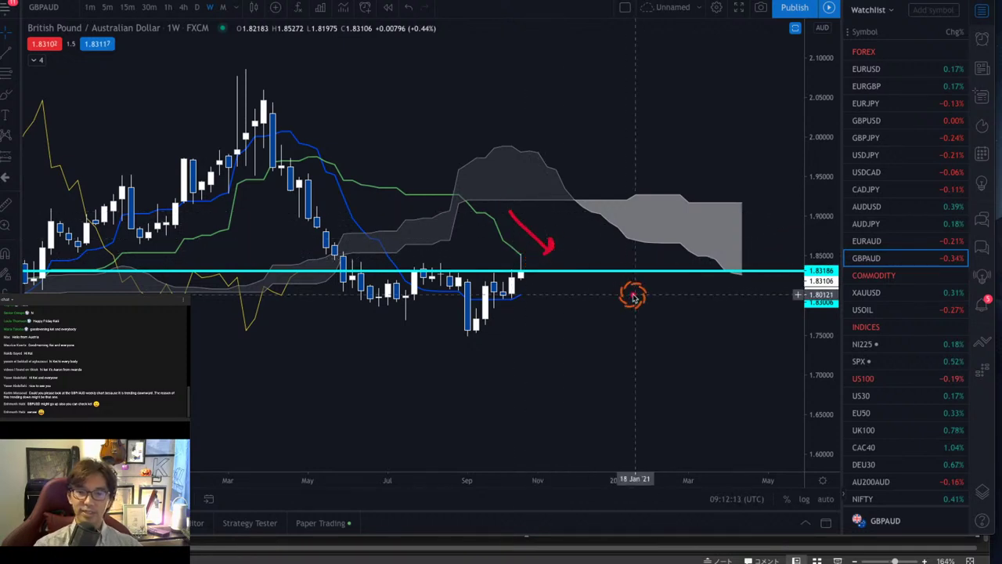
mouse_move(687, 264)
left_mouse_down()
mouse_move(716, 290)
mouse_move(729, 283)
mouse_move(719, 307)
left_mouse_up()
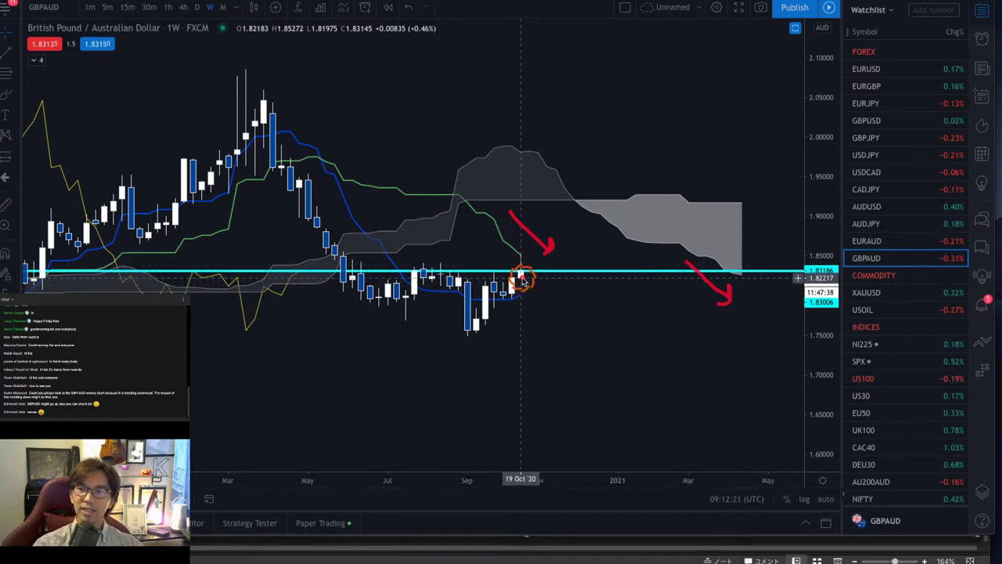
left_click_drag(520, 277, 576, 350)
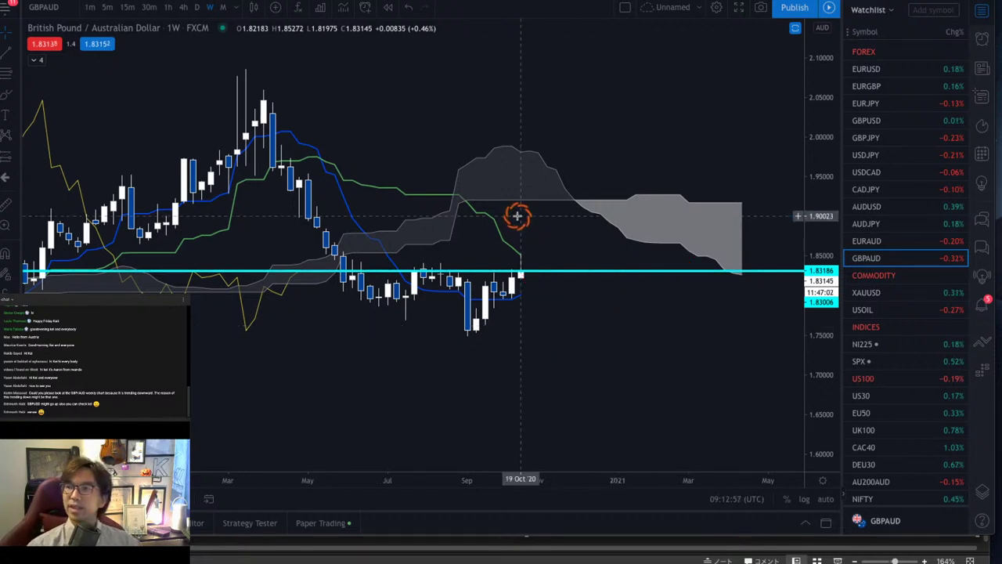
- Open GBPUSD on the daily timeframe and remove the vertical date lines and bar-count measurements from the chart
left_click(889, 123)
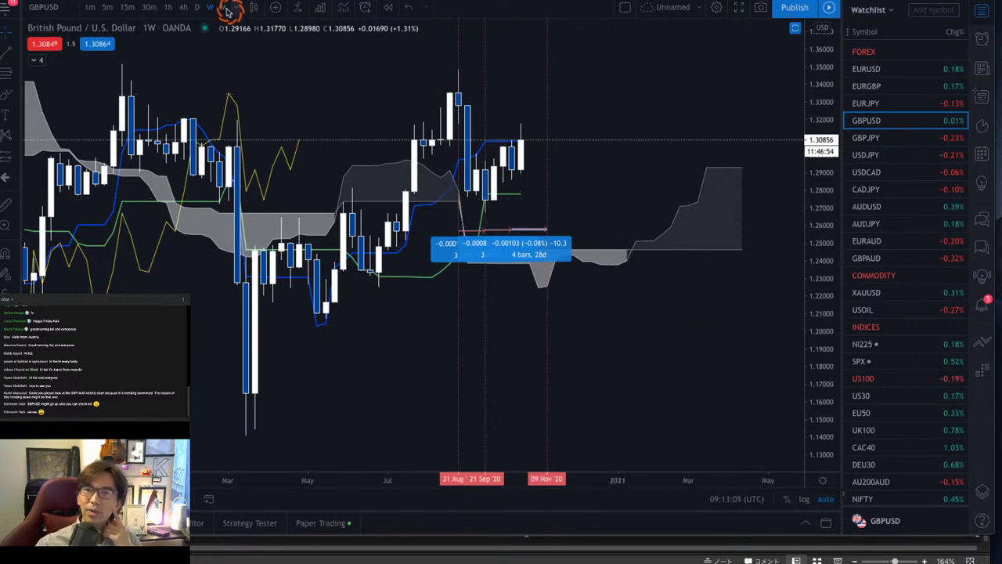
left_click(198, 8)
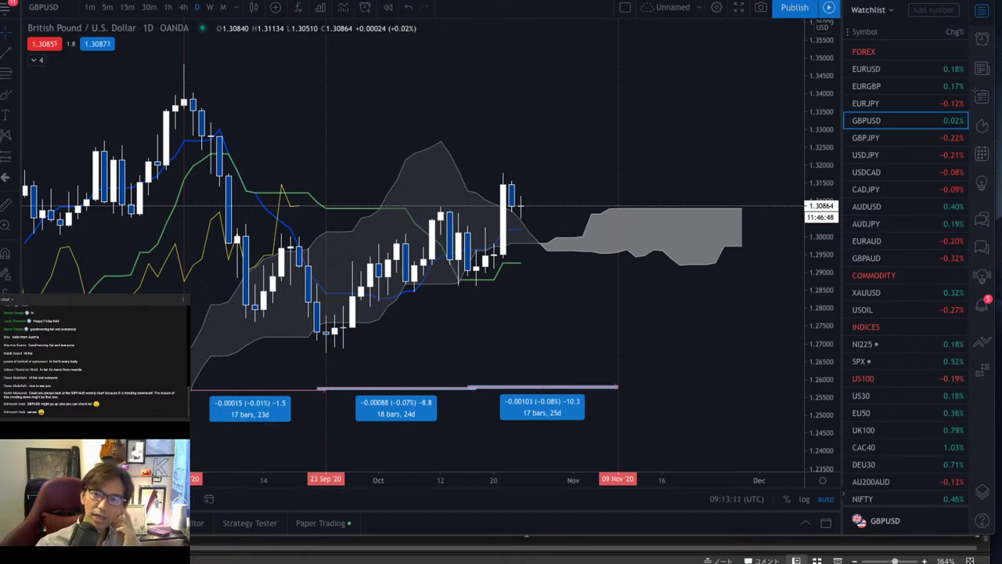
left_click(619, 387)
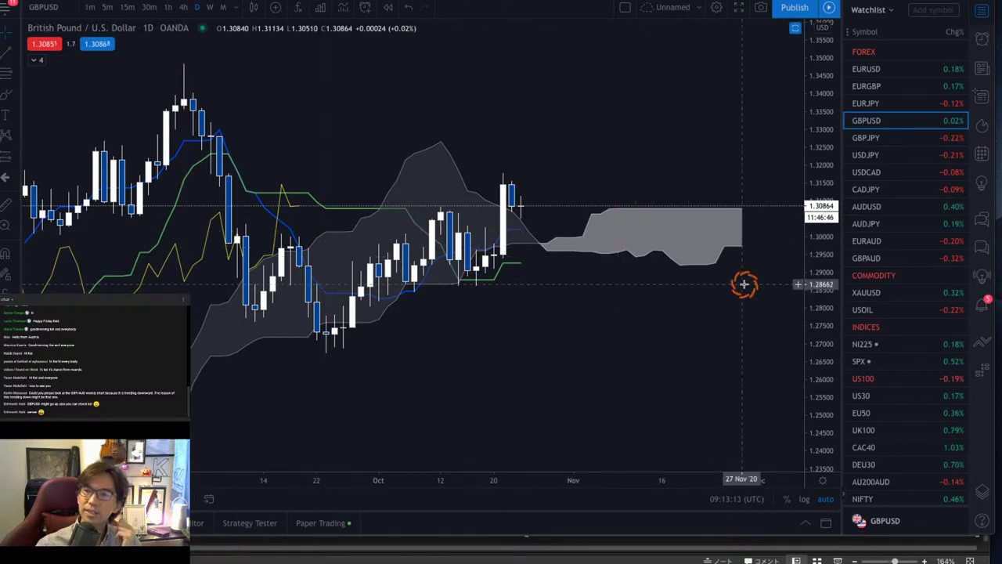
- Draw red horizontal arrows along both cloud edges and the green line, and trace a rising zigzag from the late-September low into an upward arrow
scroll(815, 82, "down", 2)
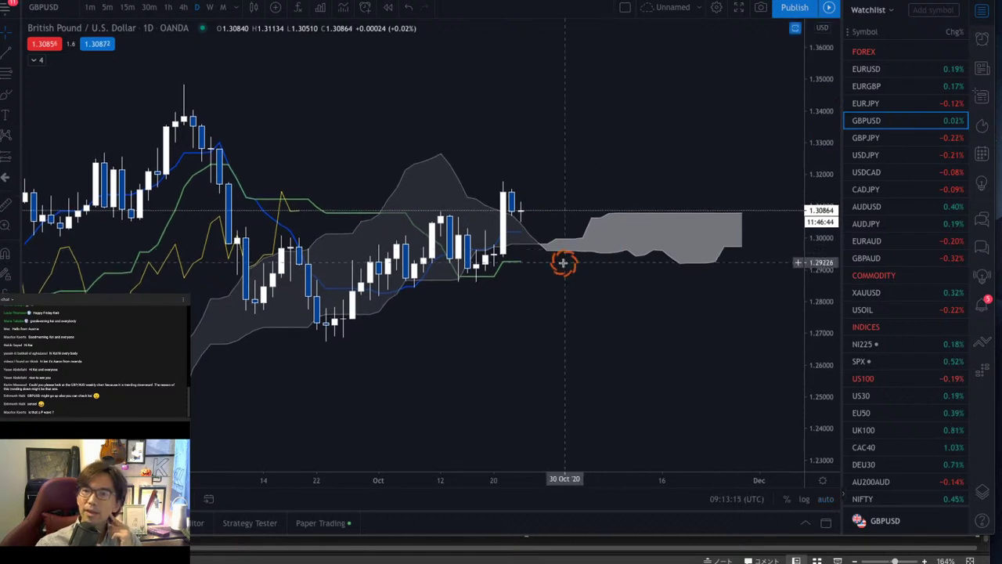
left_click_drag(563, 263, 525, 262)
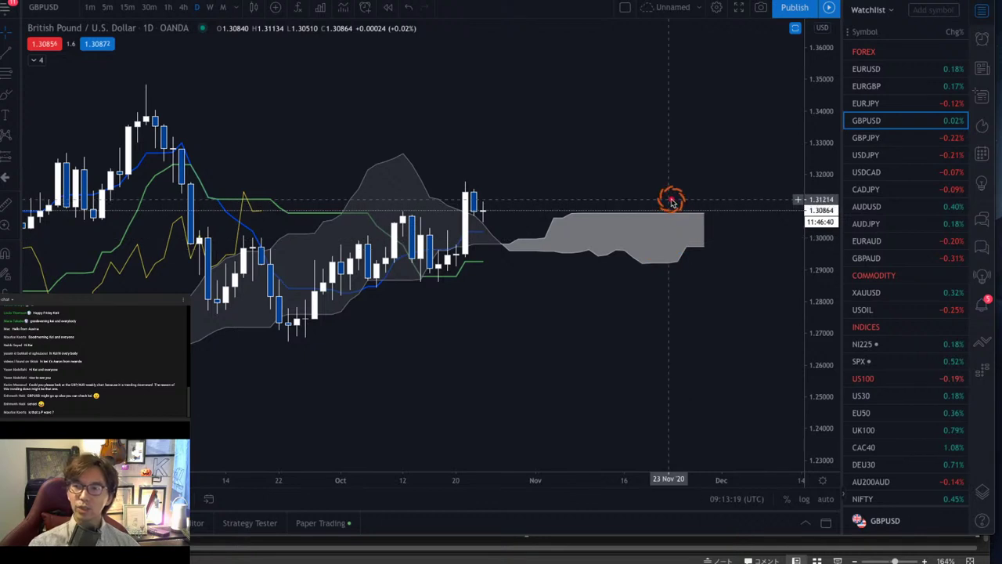
mouse_move(669, 199)
left_mouse_down()
mouse_move(728, 198)
mouse_move(747, 208)
left_mouse_up()
mouse_move(673, 271)
left_mouse_down()
mouse_move(723, 268)
mouse_move(719, 276)
left_mouse_up()
left_click_drag(459, 285, 501, 289)
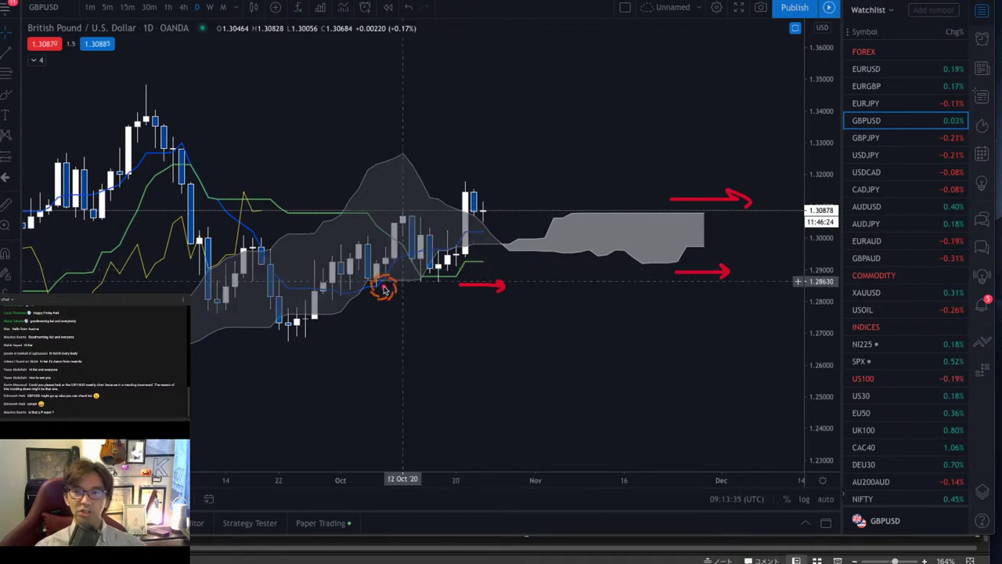
mouse_move(282, 331)
left_mouse_down()
mouse_move(344, 249)
mouse_move(368, 283)
mouse_move(403, 217)
mouse_move(431, 270)
mouse_move(472, 188)
mouse_move(501, 227)
mouse_move(566, 146)
left_mouse_up()
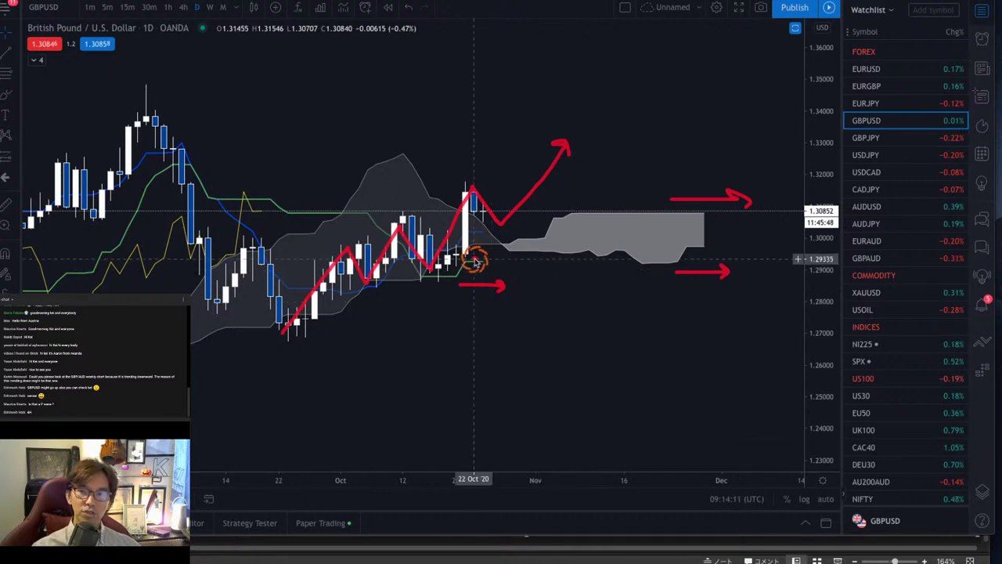
- Draw a short red arrow curving upward from the end of the green line, and clear all red marks from the daily chart
mouse_move(480, 262)
left_mouse_down()
mouse_move(488, 248)
mouse_move(506, 248)
mouse_move(513, 210)
mouse_move(562, 149)
left_mouse_up()
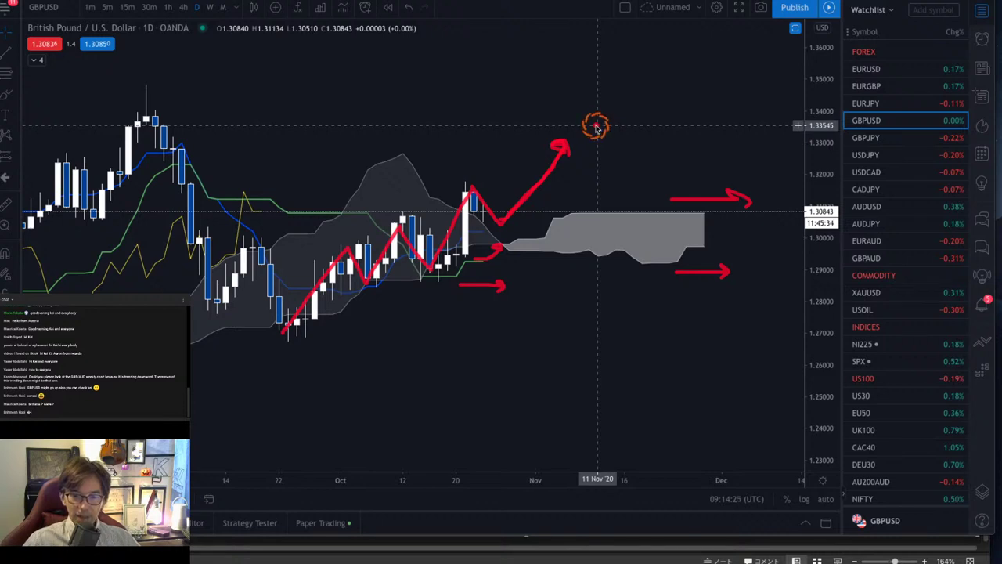
key("Escape")
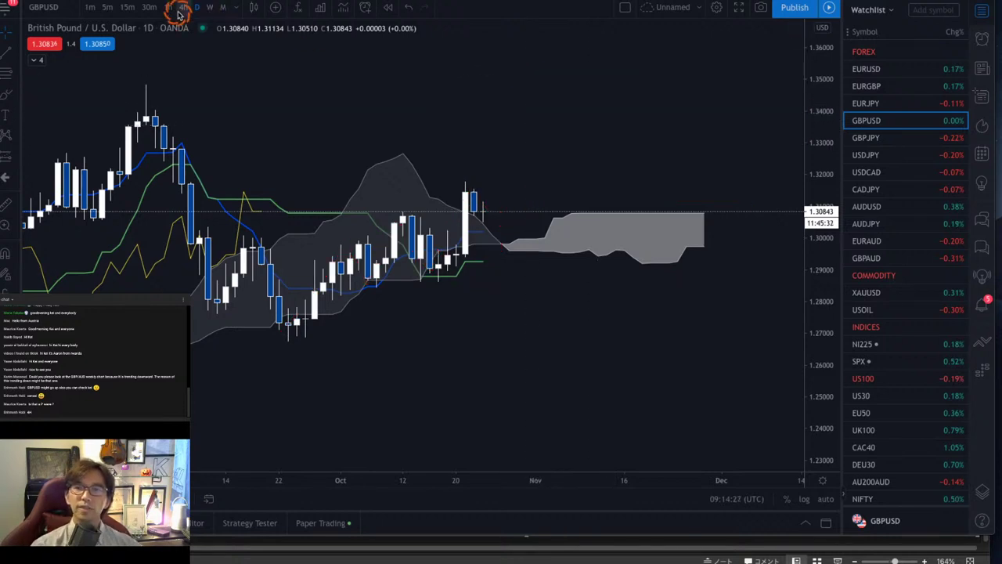
- Switch GBPUSD to the 4-hour timeframe, auto-fit the price scale and frame the latest candles together with the cloud ahead
left_click(185, 8)
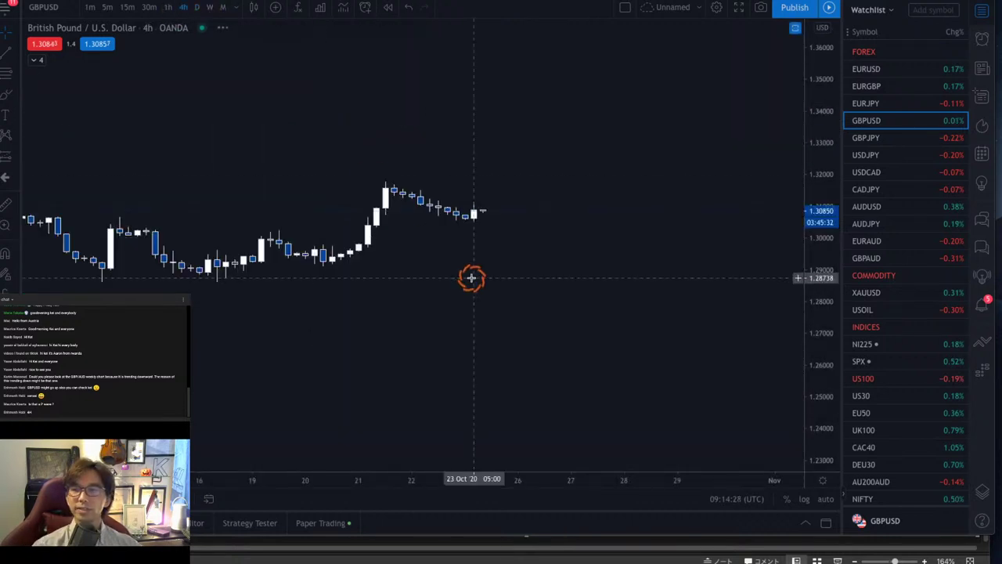
left_click(826, 499)
left_click_drag(508, 240, 671, 246)
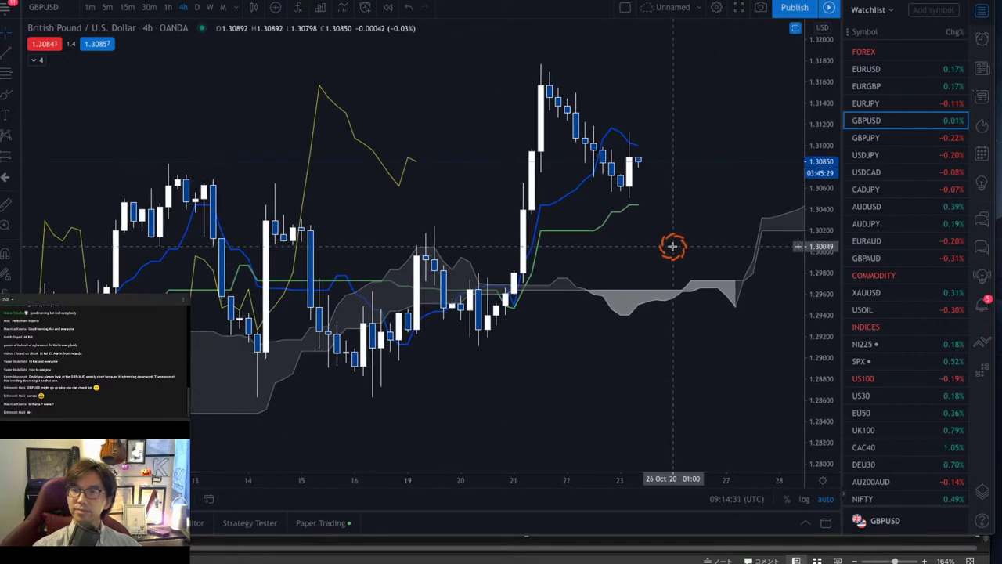
left_click_drag(832, 67, 824, 131)
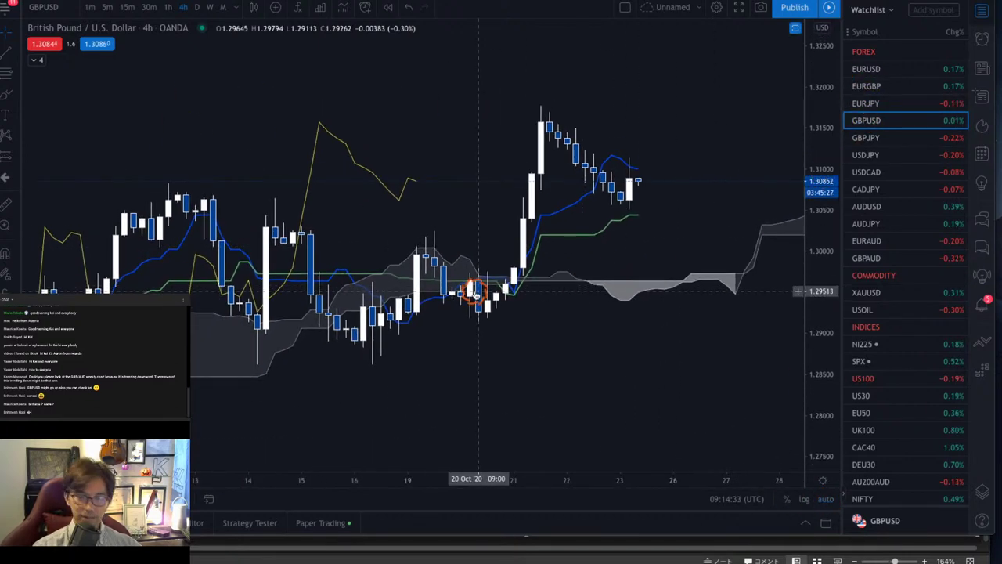
- Mark the mid-October range with two converging red lines, and draw up, down and up arrows from the 20 October low
mouse_move(362, 363)
left_mouse_down()
mouse_move(436, 233)
mouse_move(477, 317)
mouse_move(548, 107)
left_mouse_up()
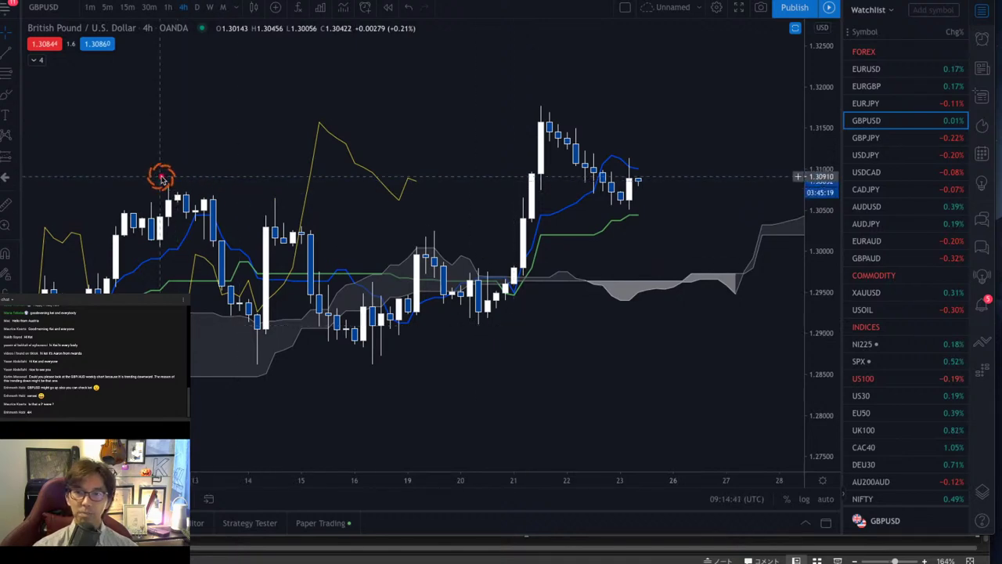
mouse_move(161, 177)
left_mouse_down()
mouse_move(434, 258)
mouse_move(251, 139)
mouse_move(262, 154)
mouse_move(529, 232)
mouse_move(689, 259)
left_mouse_up()
mouse_move(266, 366)
left_mouse_down()
mouse_move(347, 358)
mouse_move(669, 281)
mouse_move(691, 261)
left_mouse_up()
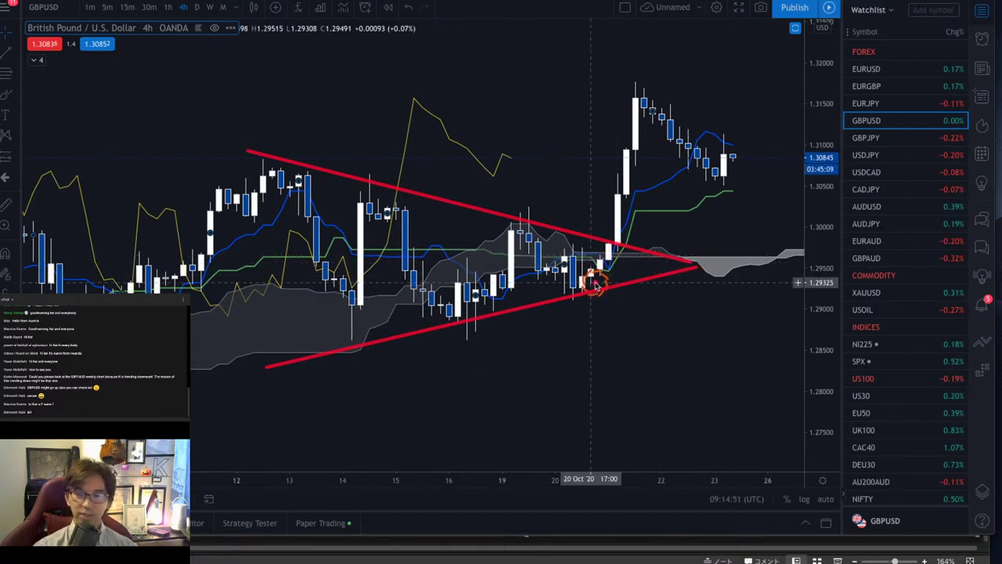
mouse_move(578, 288)
left_mouse_down()
mouse_move(633, 92)
mouse_move(718, 185)
mouse_move(771, 36)
left_mouse_up()
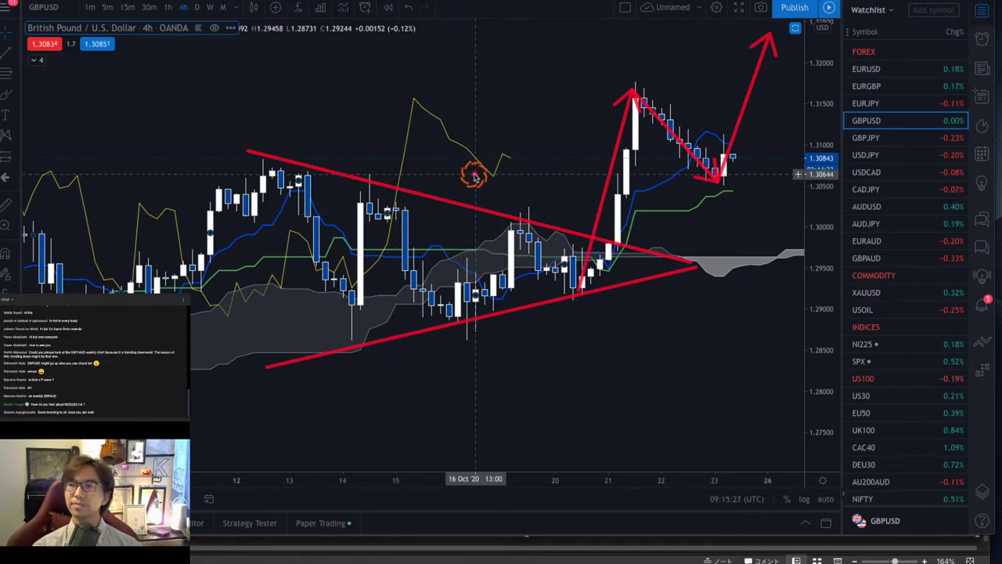
- Compare the unmarked 4-hour chart with the auto-scaled daily chart, and return to the 4-hour timeframe with the mid-October range in view
mouse_move(522, 159)
left_mouse_down()
mouse_move(402, 149)
mouse_move(330, 165)
mouse_move(299, 184)
left_mouse_up()
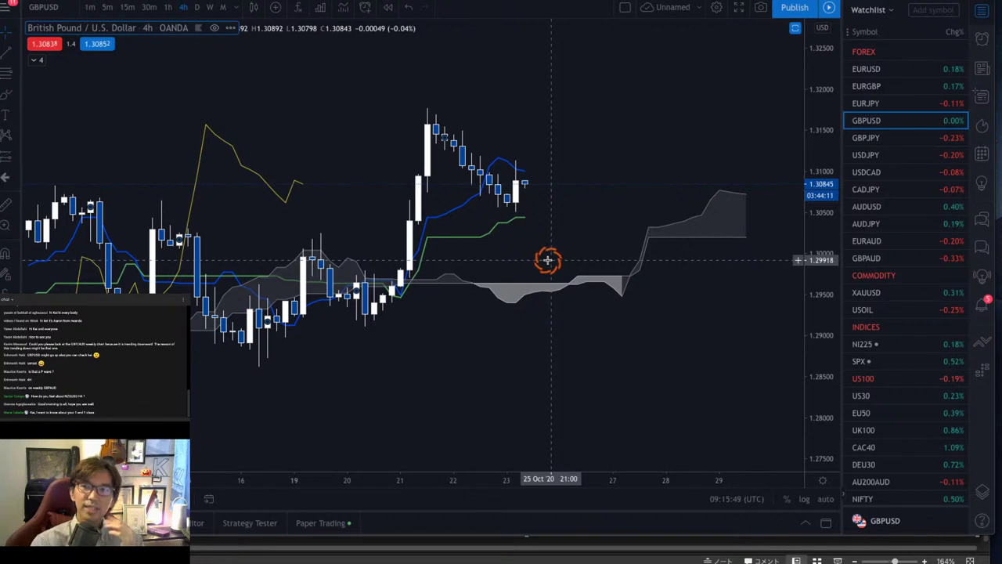
left_click(192, 15)
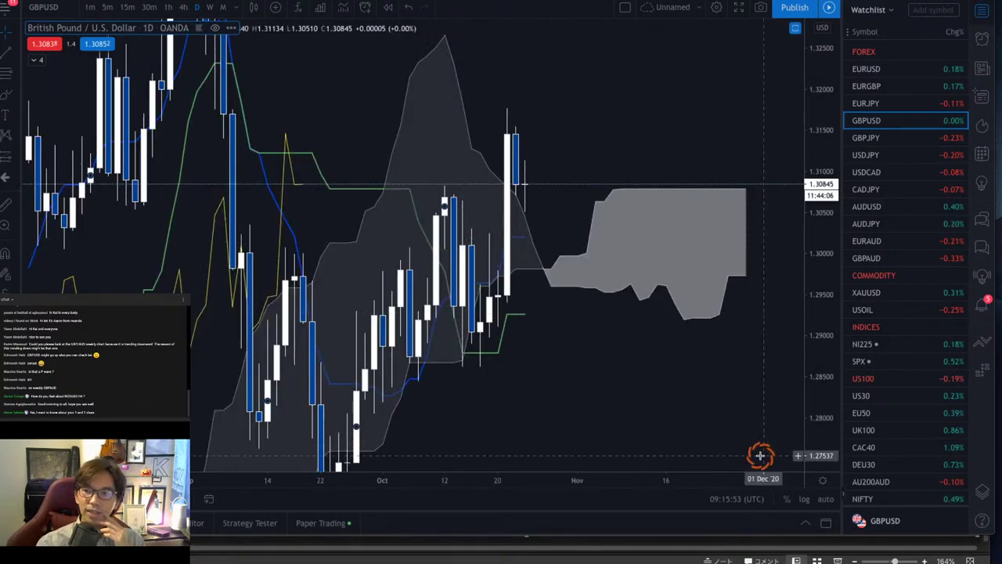
left_click(824, 498)
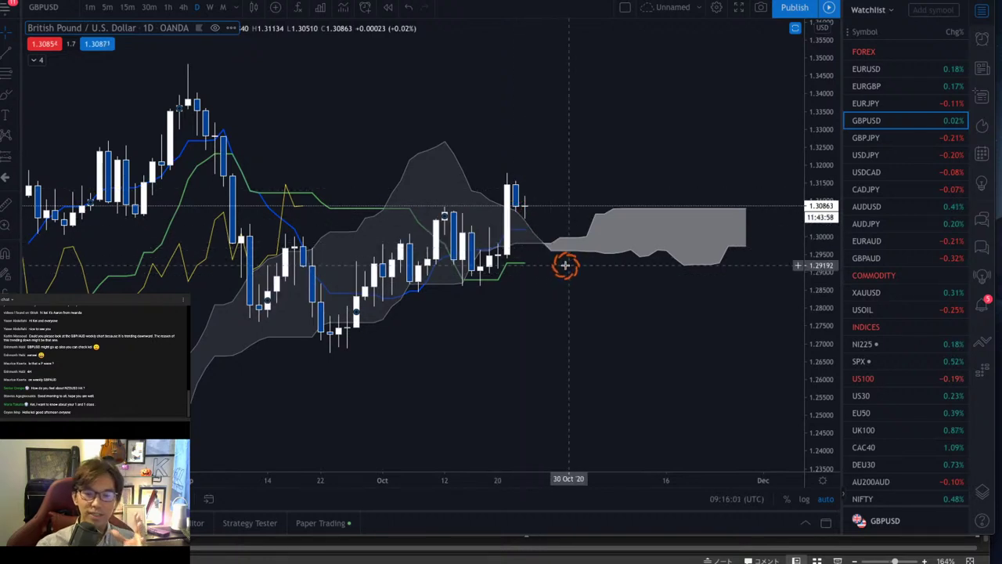
left_click(182, 8)
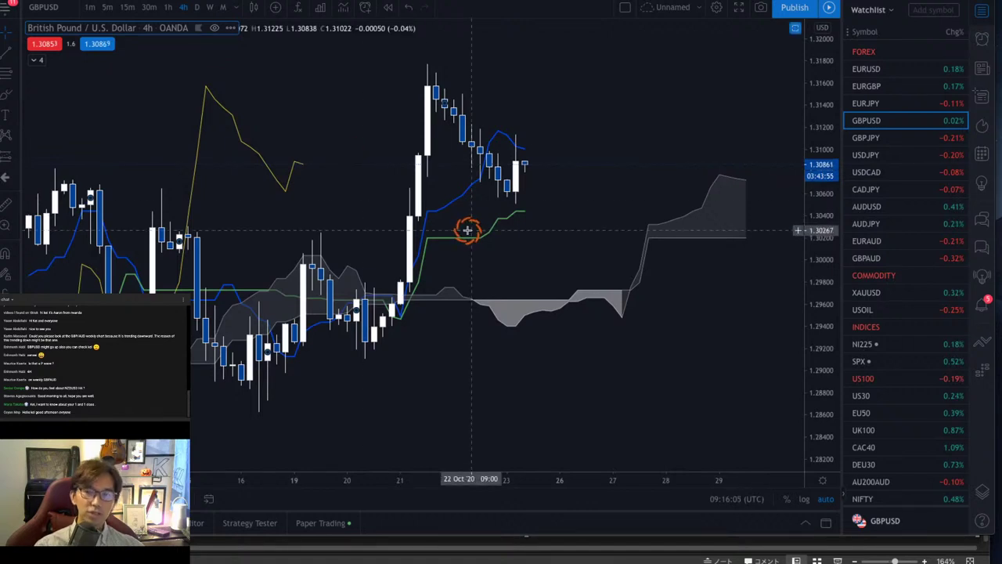
left_click_drag(530, 289, 674, 275)
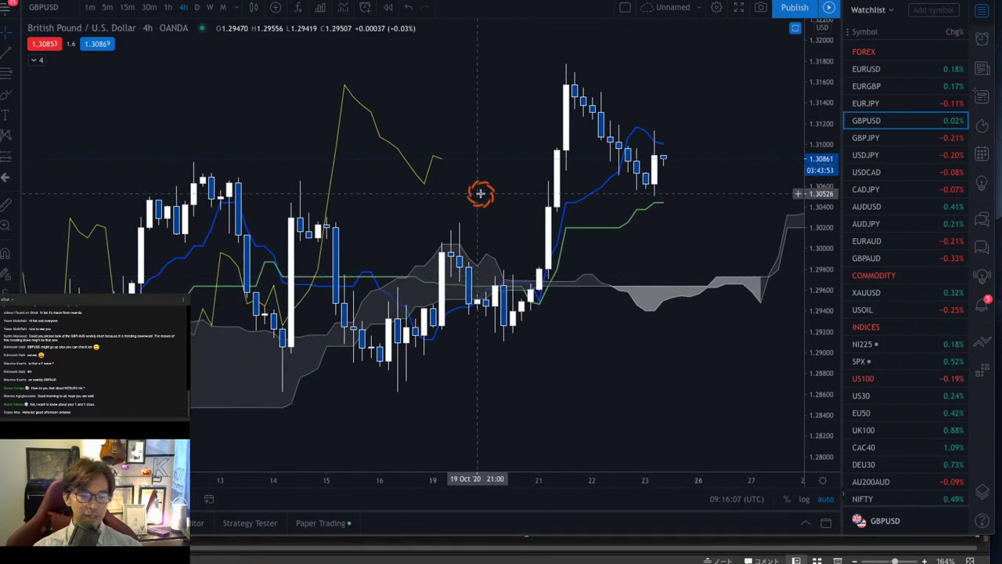
- Redraw the converging red lines around the mid-October candles, with a zigzag of arrows up to the peak, down to the pullback and up again
mouse_move(176, 146)
left_mouse_down()
mouse_move(480, 215)
mouse_move(627, 280)
left_mouse_up()
mouse_move(282, 413)
left_mouse_down()
mouse_move(523, 317)
mouse_move(578, 314)
left_mouse_up()
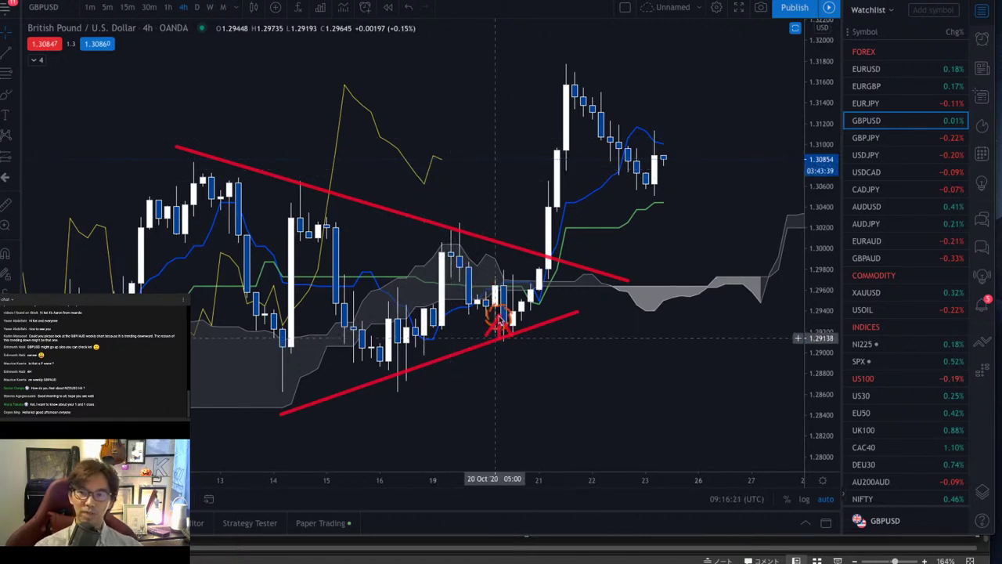
mouse_move(500, 323)
left_mouse_down()
mouse_move(553, 66)
mouse_move(651, 196)
left_mouse_up()
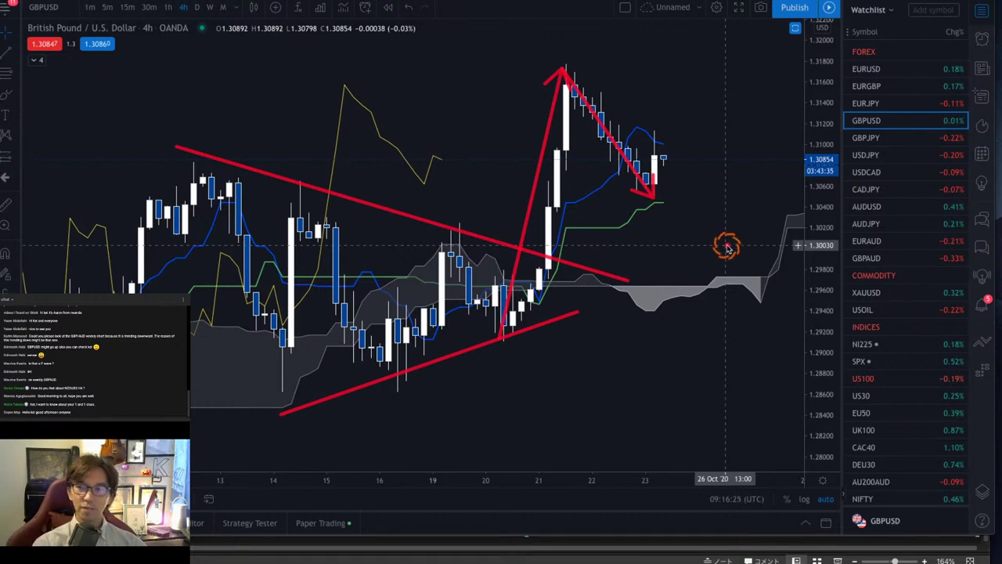
left_click_drag(653, 191, 726, 83)
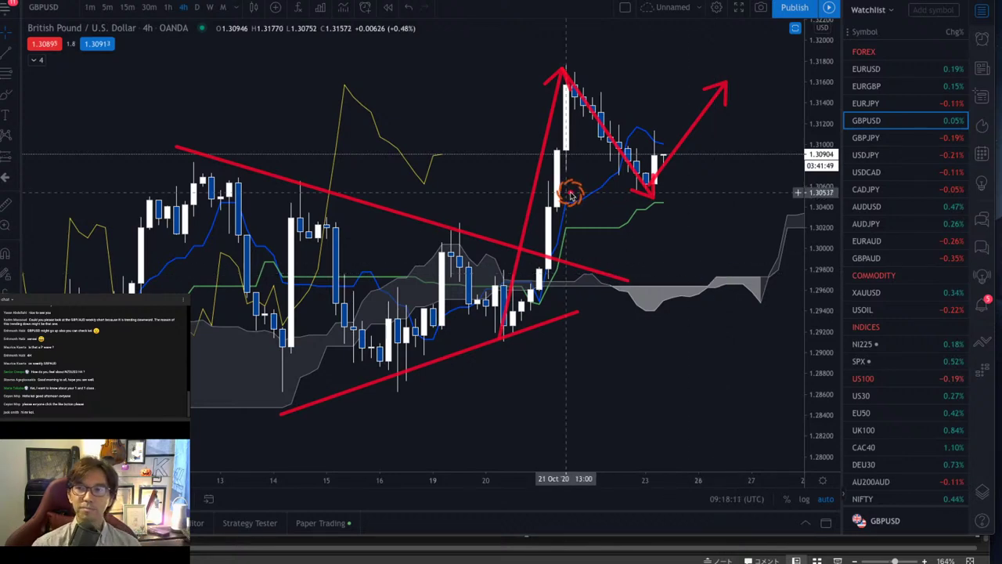
- Switch to the KTS slides, clear the red marks, review slide 3-1 on tools to identify trading edges, and return to the GBPUSD chart
key("alt+Tab")
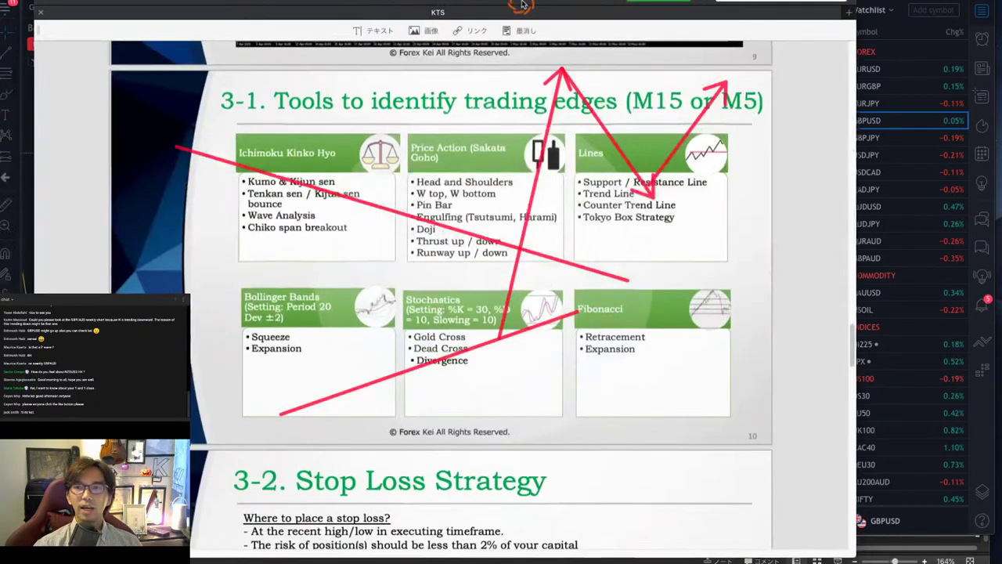
key("Escape")
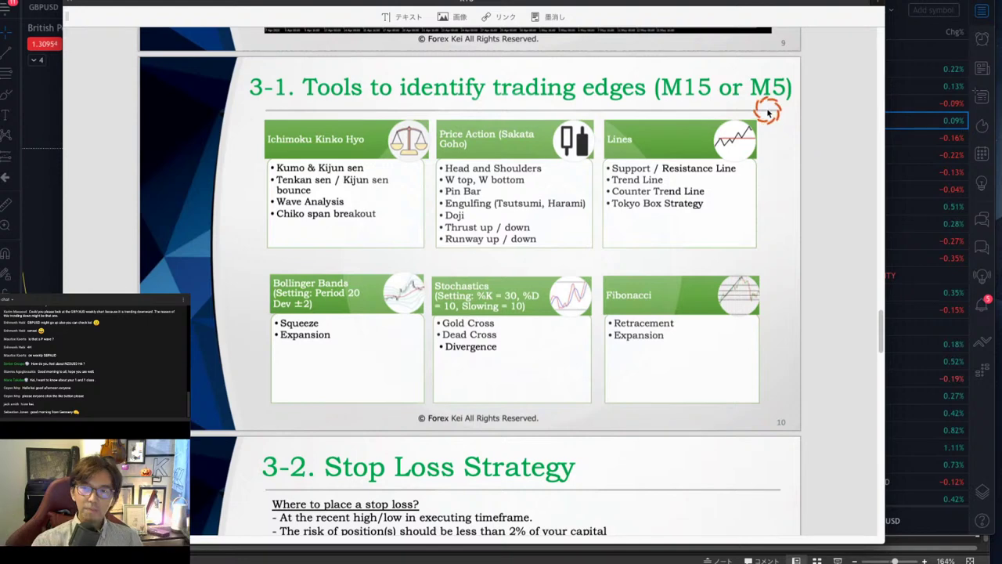
left_click(59, 139)
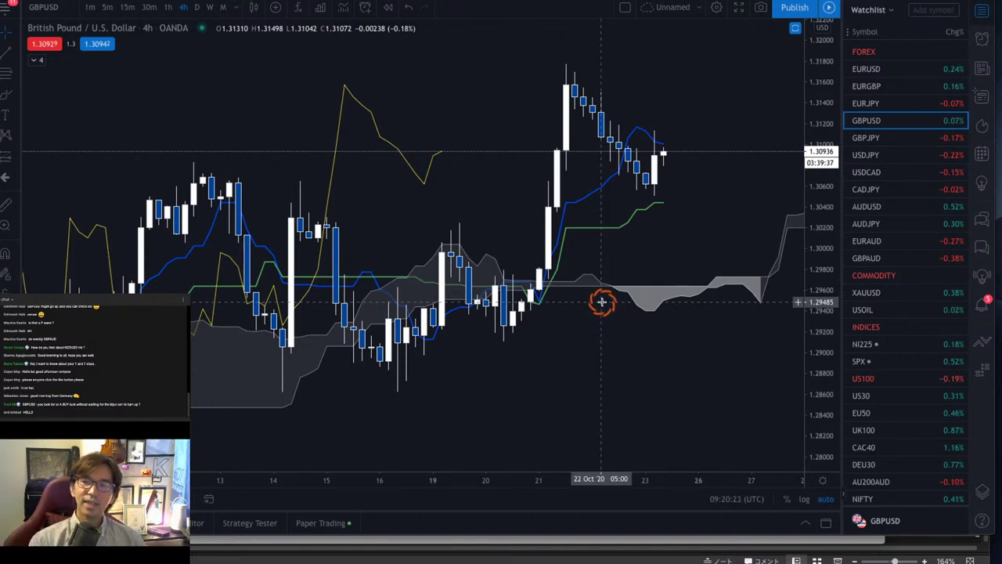
- Review the latest 4-hour candles, the trading edges slide and the channel's welcome slide, and return to the GBPUSD chart
left_click_drag(655, 258, 470, 287)
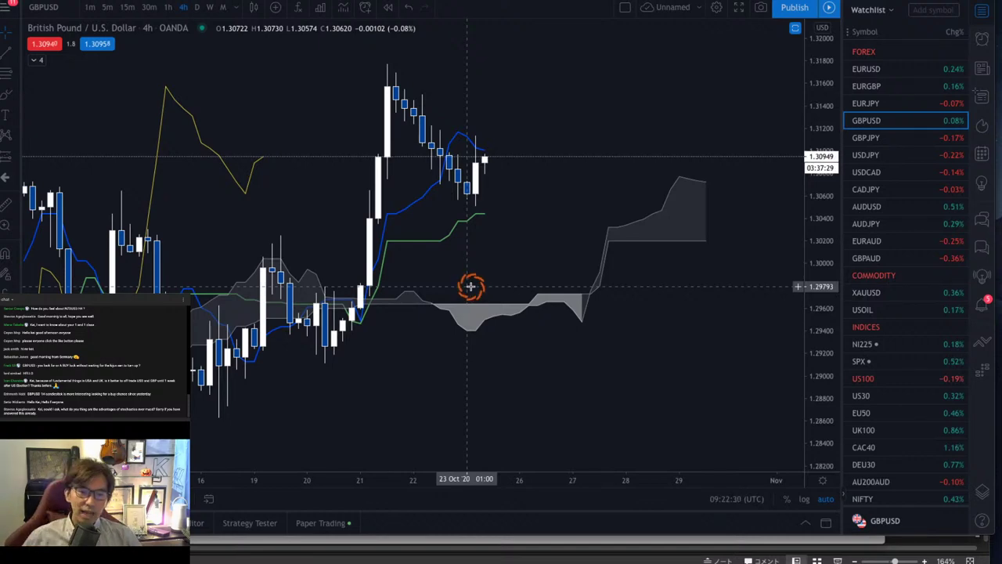
key("alt+Tab")
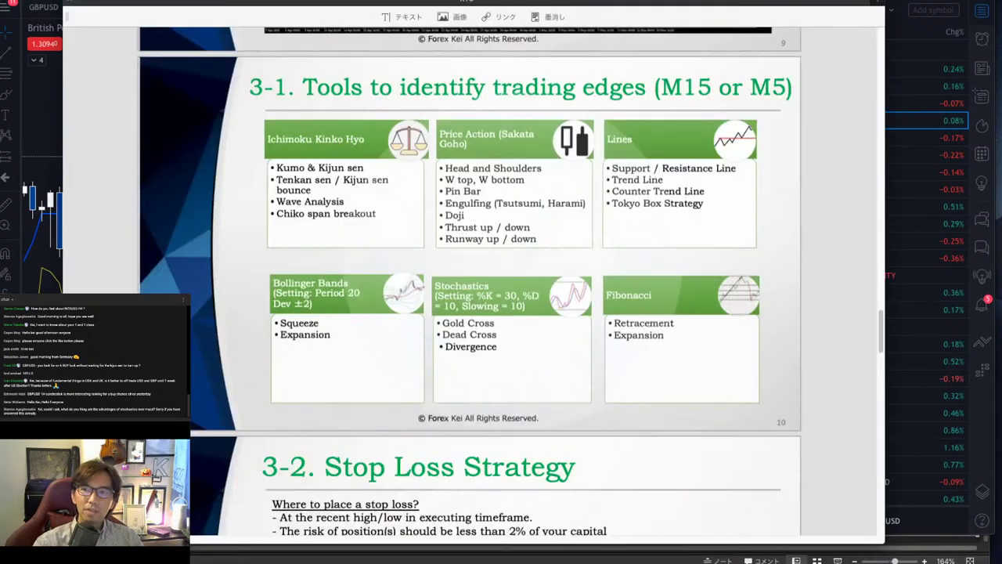
key("alt+Tab")
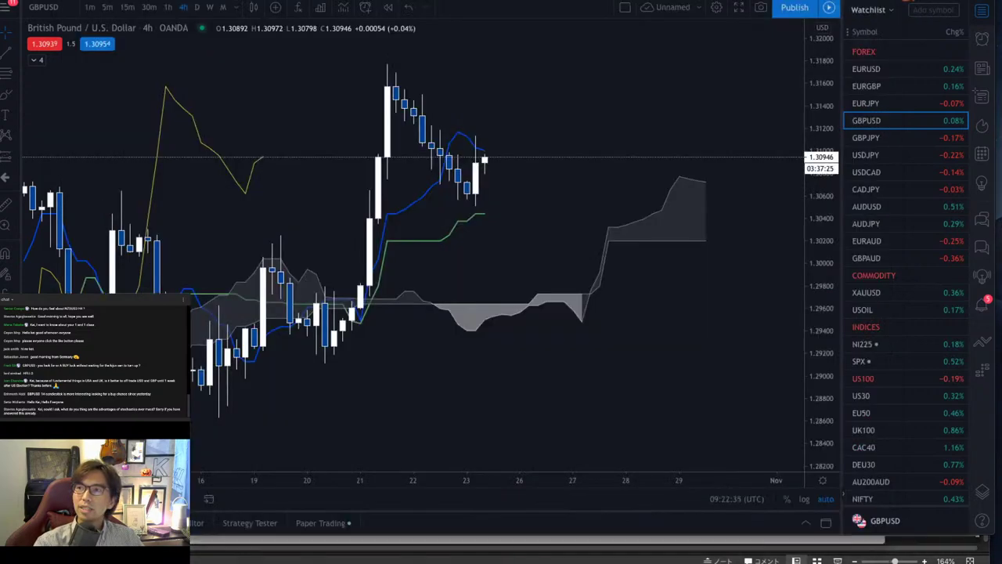
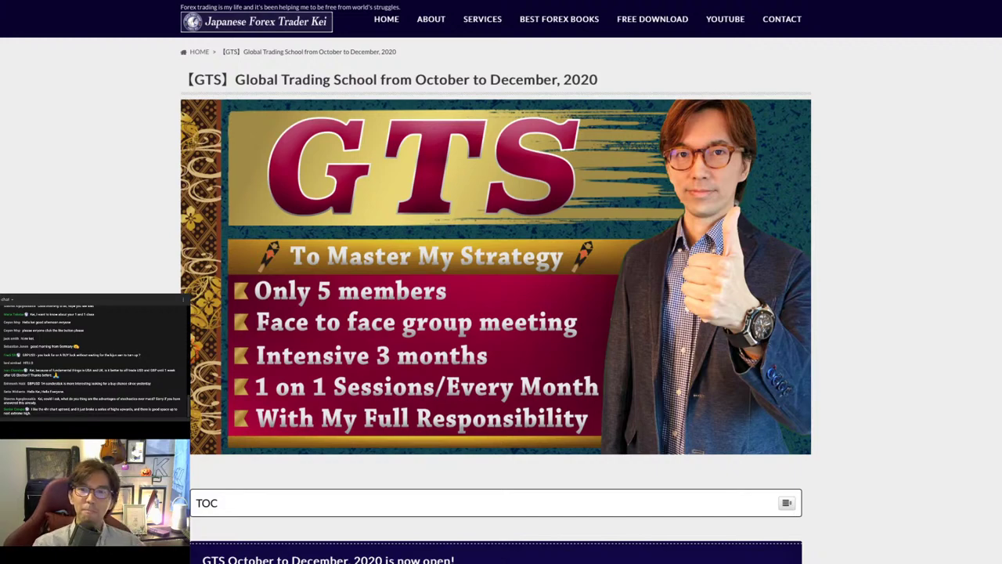
key("alt+Tab")
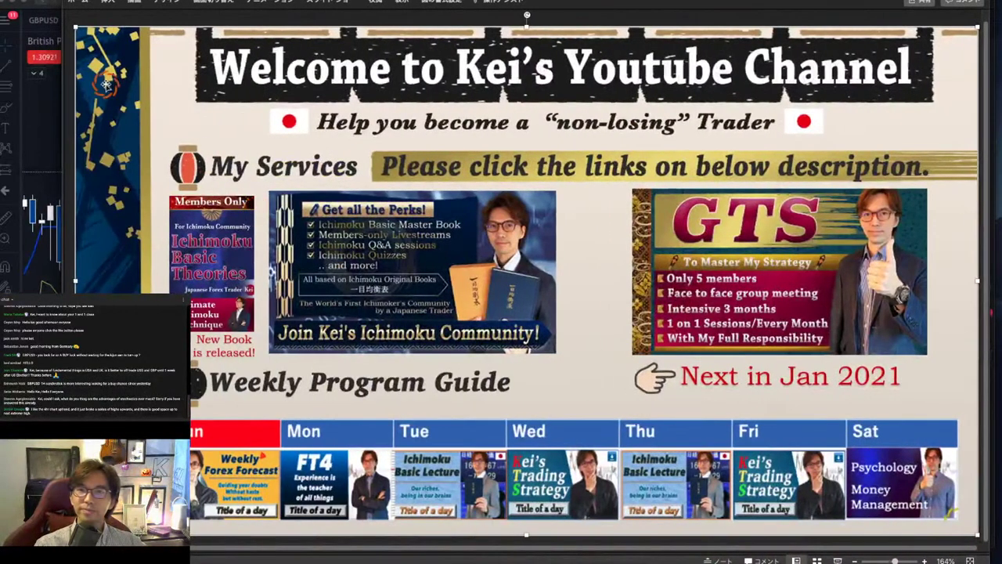
left_click(36, 112)
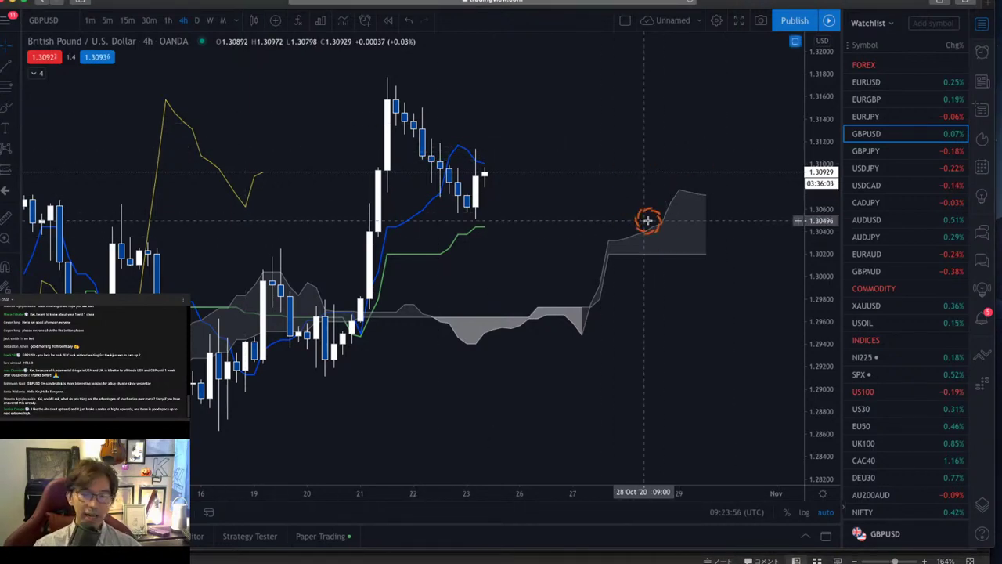
- Draw red horizontal and rising arrows along the green line and the future cloud on the 4-hour chart, clearing them when finished
left_click_drag(623, 245, 703, 245)
left_click_drag(471, 249, 537, 249)
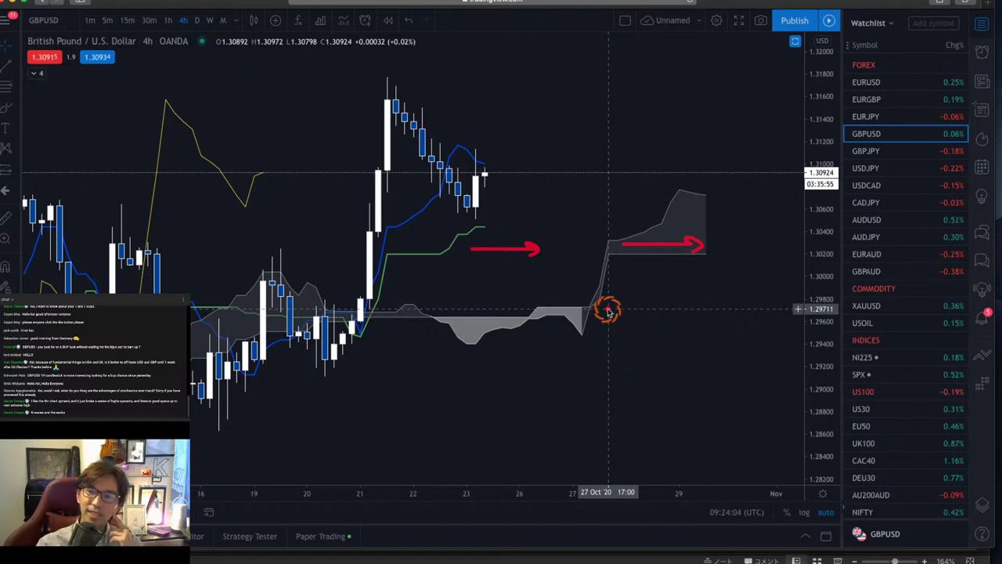
left_click_drag(486, 230, 522, 213)
mouse_move(679, 222)
left_mouse_down()
mouse_move(728, 193)
mouse_move(732, 202)
left_mouse_up()
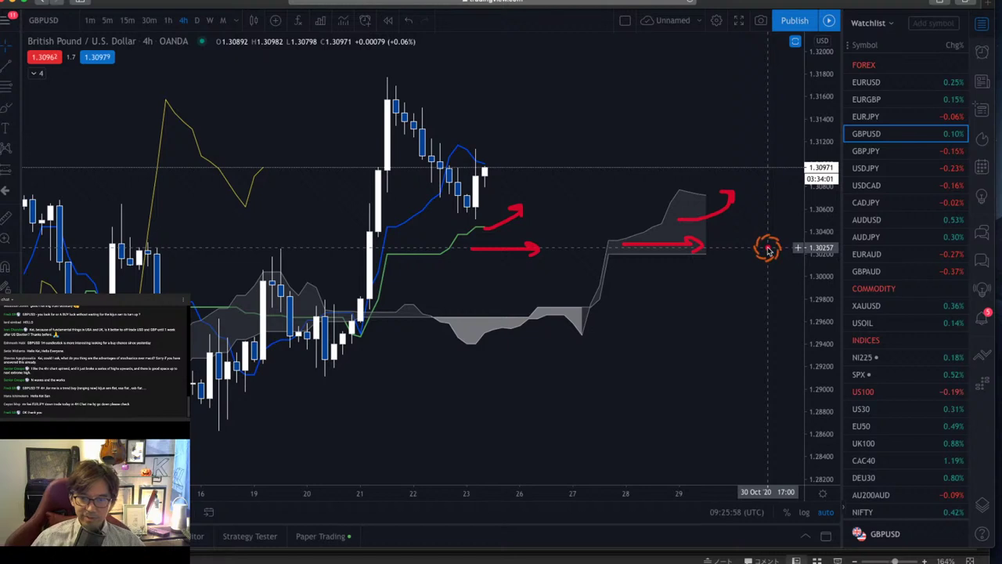
key("Escape")
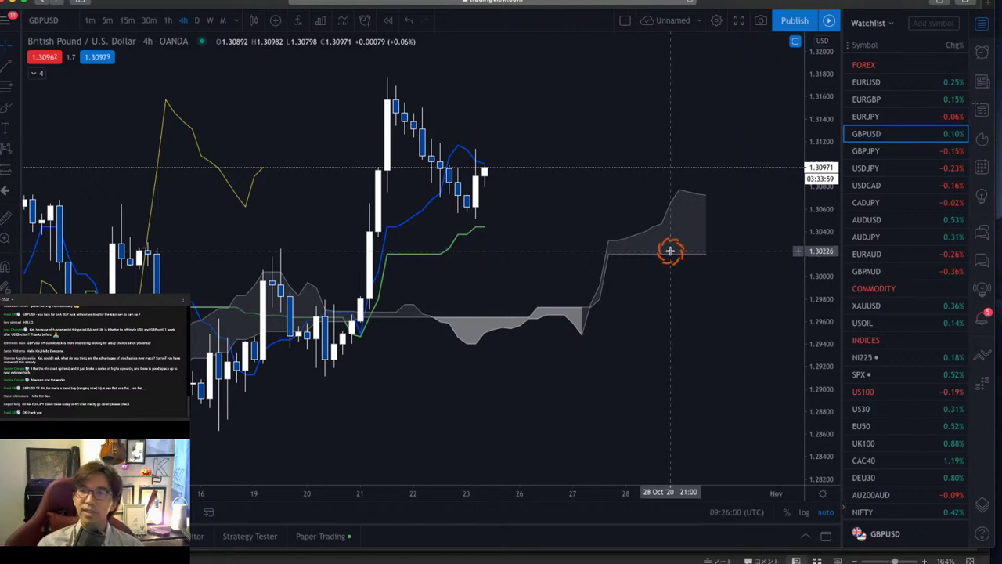
- Switch GBPUSD to the 1-hour timeframe and compress the price and time scales to show more candles
left_click(168, 20)
left_click_drag(835, 159, 822, 248)
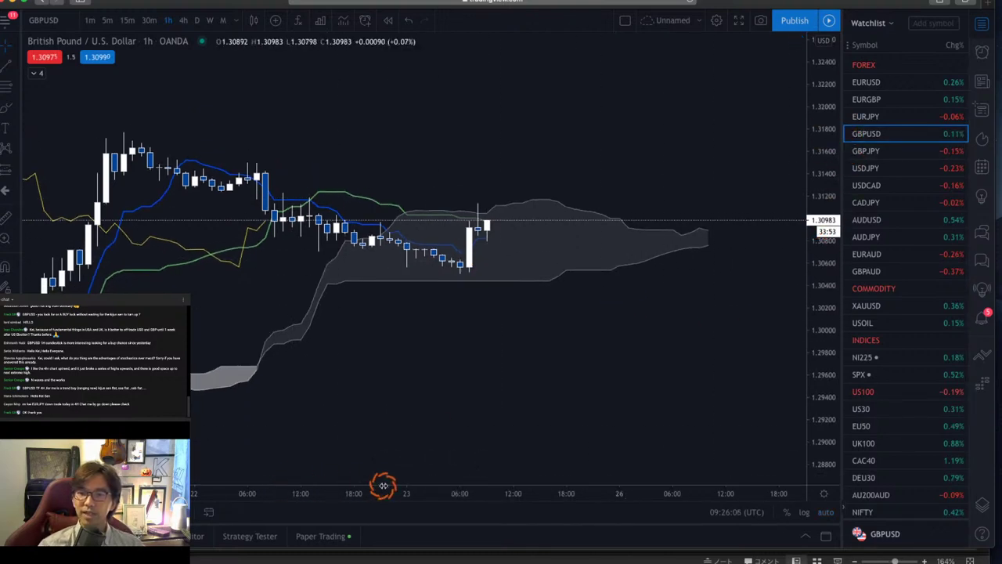
left_click_drag(317, 496, 587, 262)
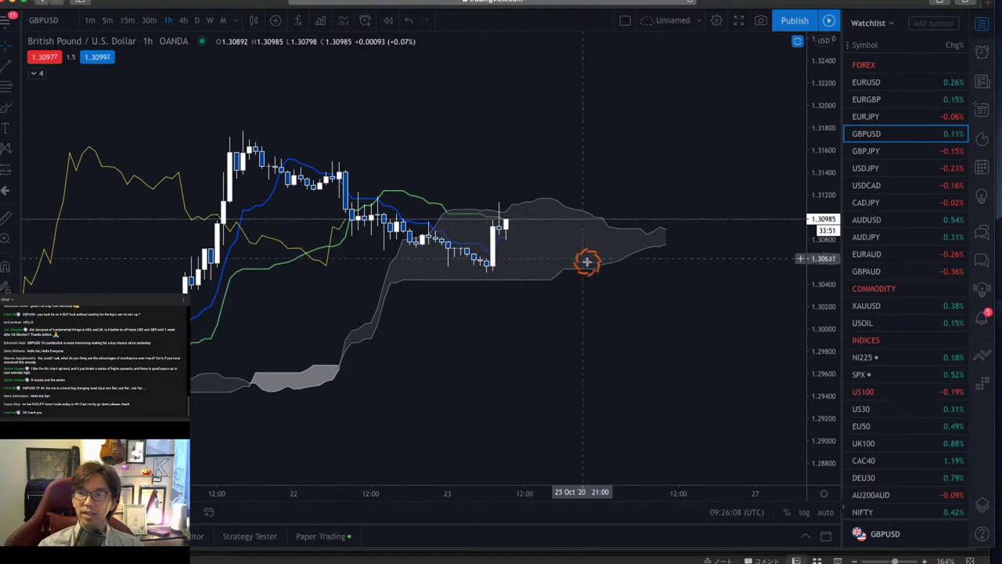
- Mark the 1-hour chart with sideways arrows, a circle where the yellow line meets candles, and rising and falling arrows, then clear everything
mouse_move(649, 243)
left_mouse_down()
mouse_move(700, 242)
mouse_move(699, 252)
left_mouse_up()
left_click_drag(471, 198, 531, 194)
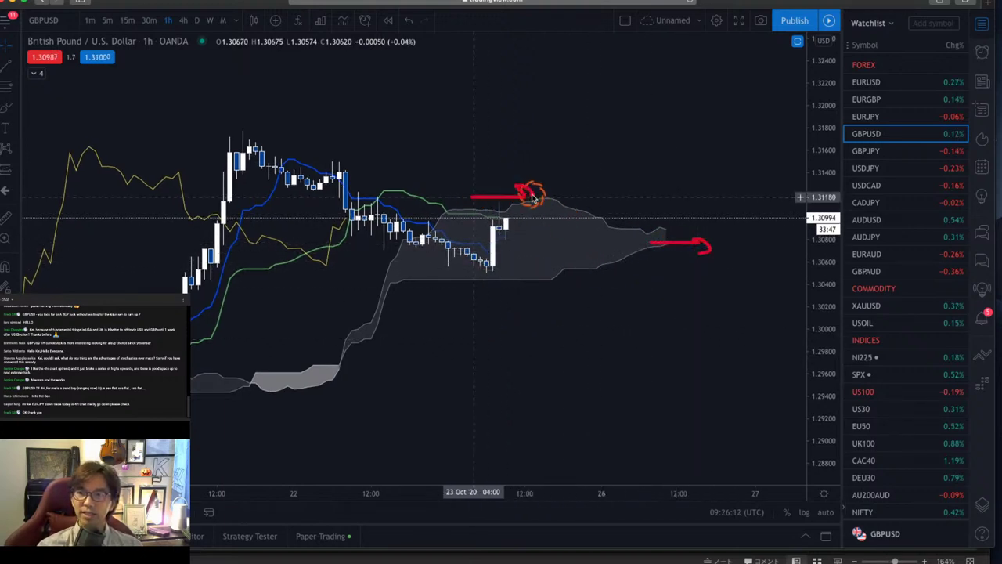
left_click_drag(347, 233, 365, 205)
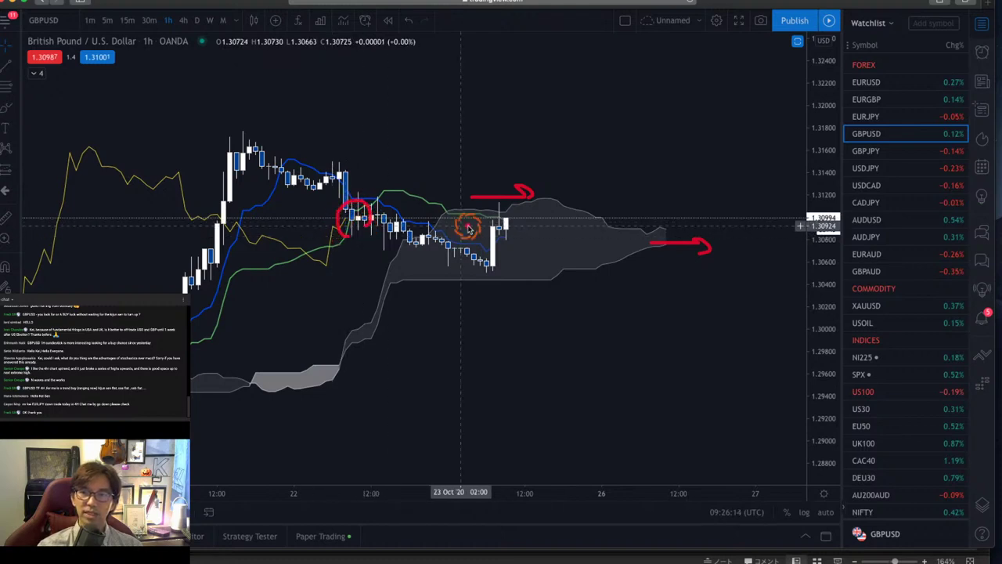
left_click_drag(513, 226, 593, 148)
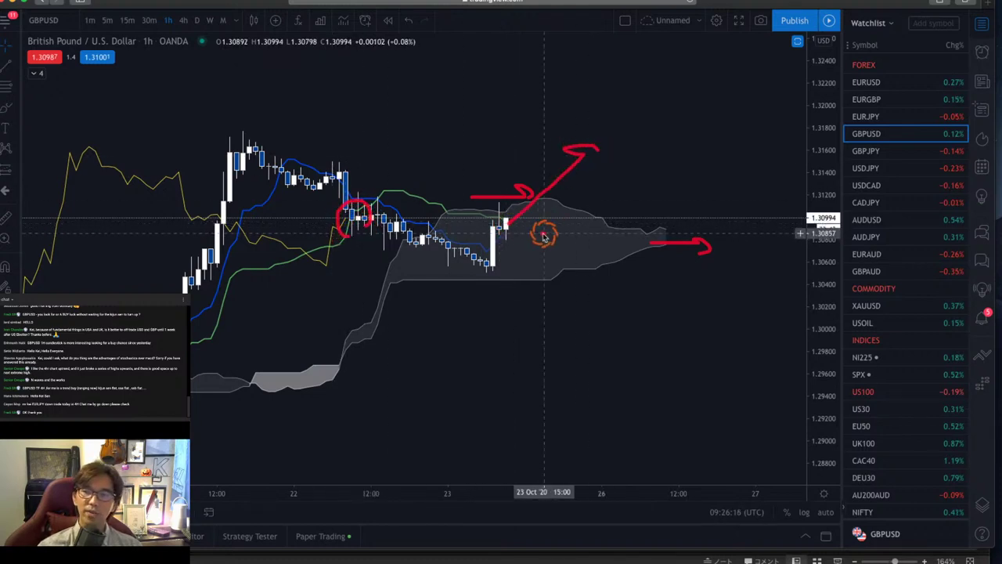
left_click_drag(509, 225, 600, 297)
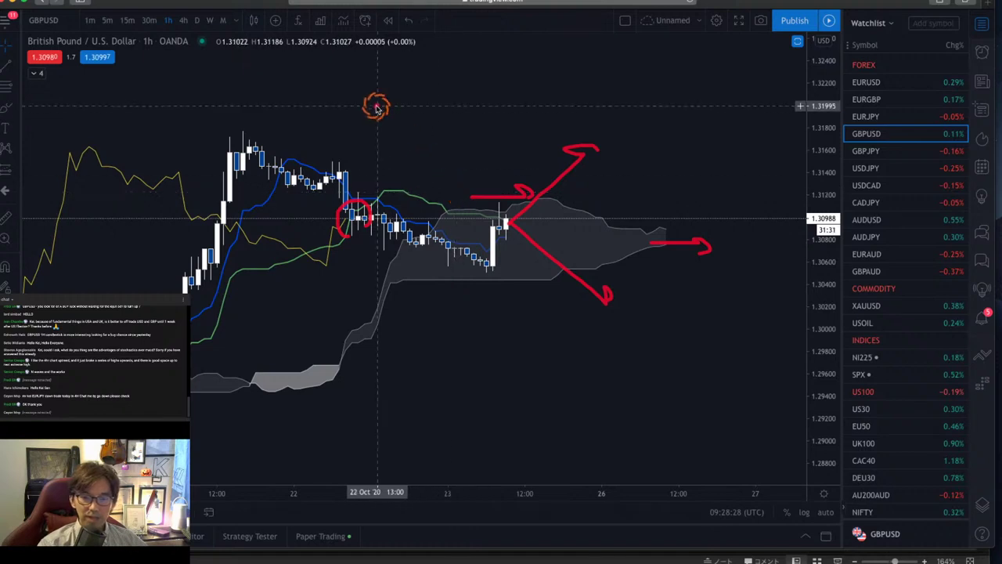
key("Escape")
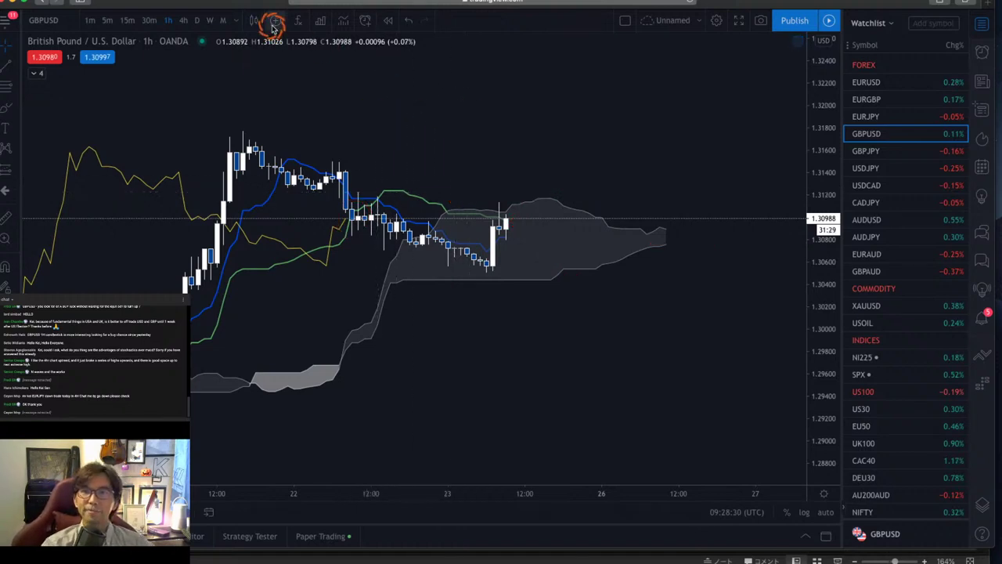
- Switch GBPUSD to the 4-hour timeframe and draw two yellow trend lines along the October highs and lows, converging into a triangle
left_click(182, 21)
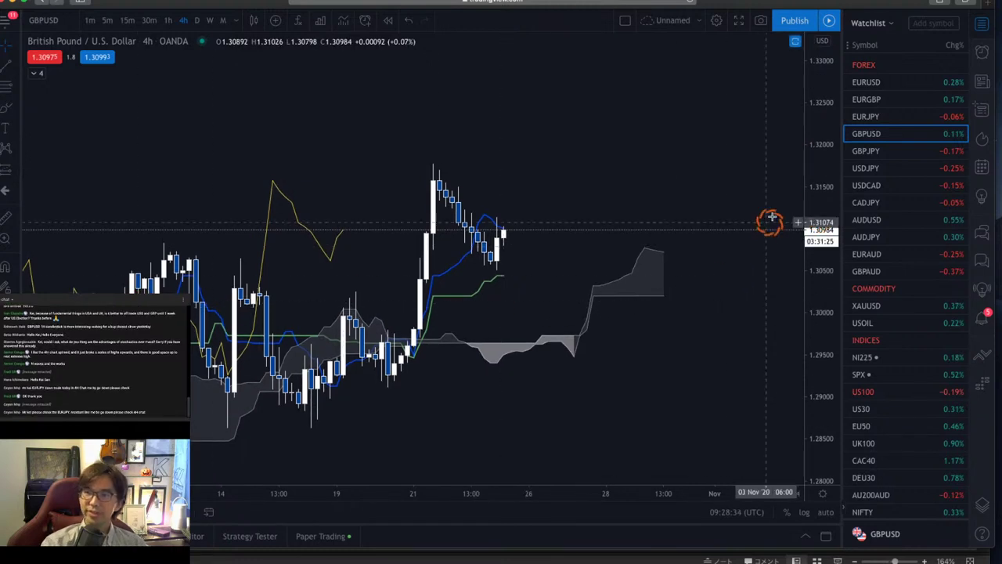
left_click_drag(608, 230, 642, 177)
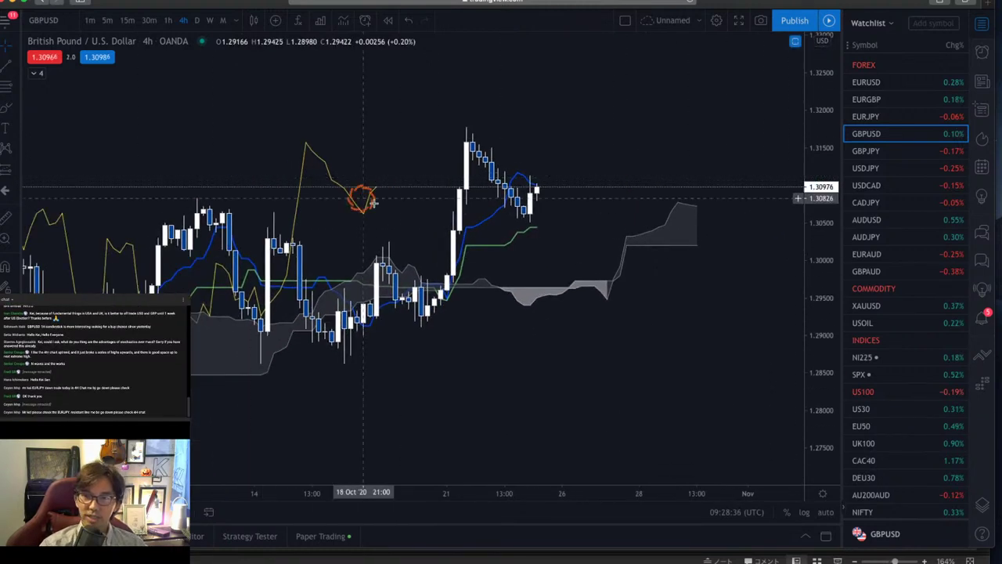
left_click(10, 66)
left_click_drag(163, 190, 549, 299)
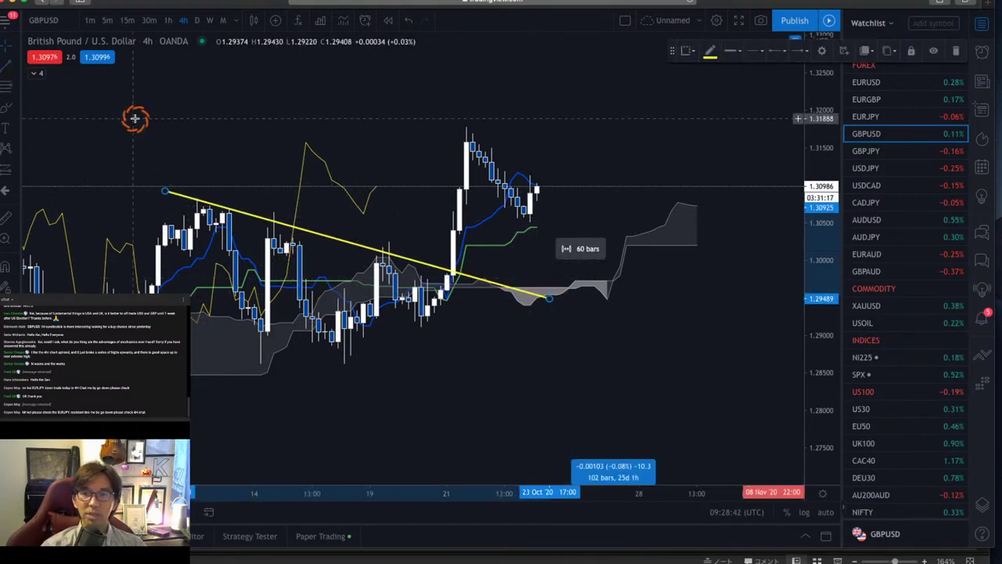
left_click(9, 66)
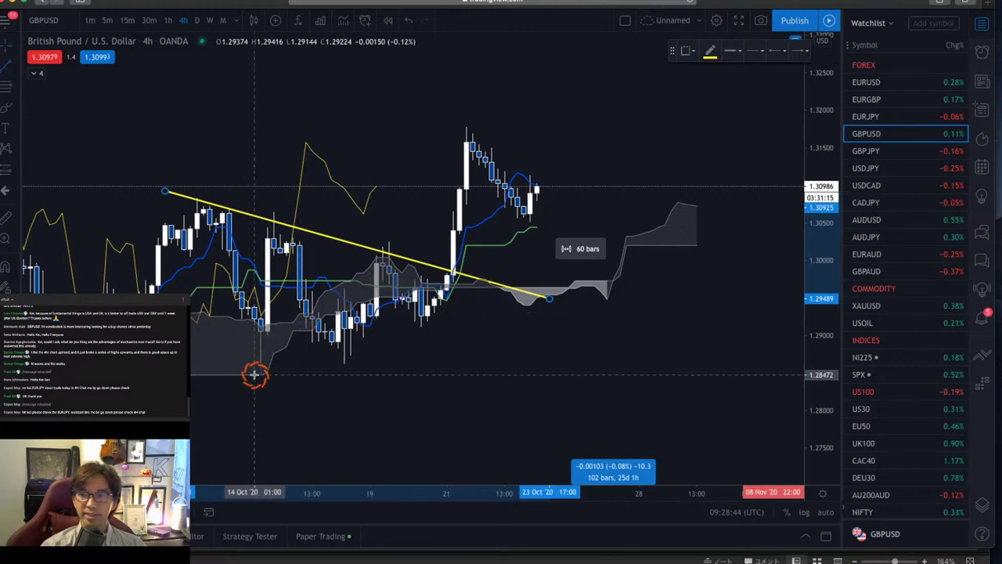
left_click_drag(235, 382, 544, 293)
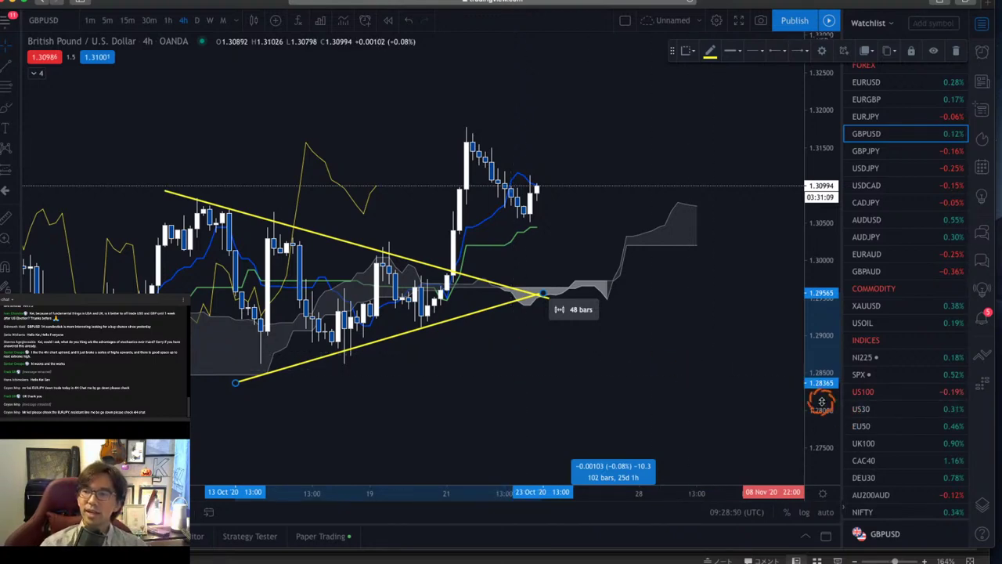
- Mark the triangle breakout on the enlarged 4-hour chart with a red circle and a rising stroke, then clear the marks
scroll(619, 372, "up", 3)
left_click_drag(451, 490, 641, 225)
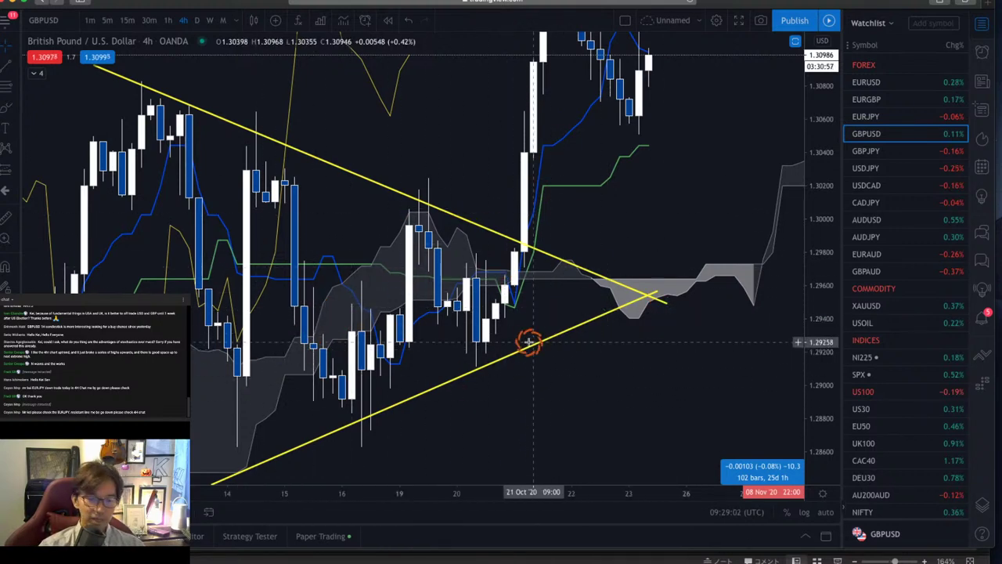
mouse_move(523, 324)
left_mouse_down()
mouse_move(462, 313)
mouse_move(530, 226)
mouse_move(561, 316)
left_mouse_up()
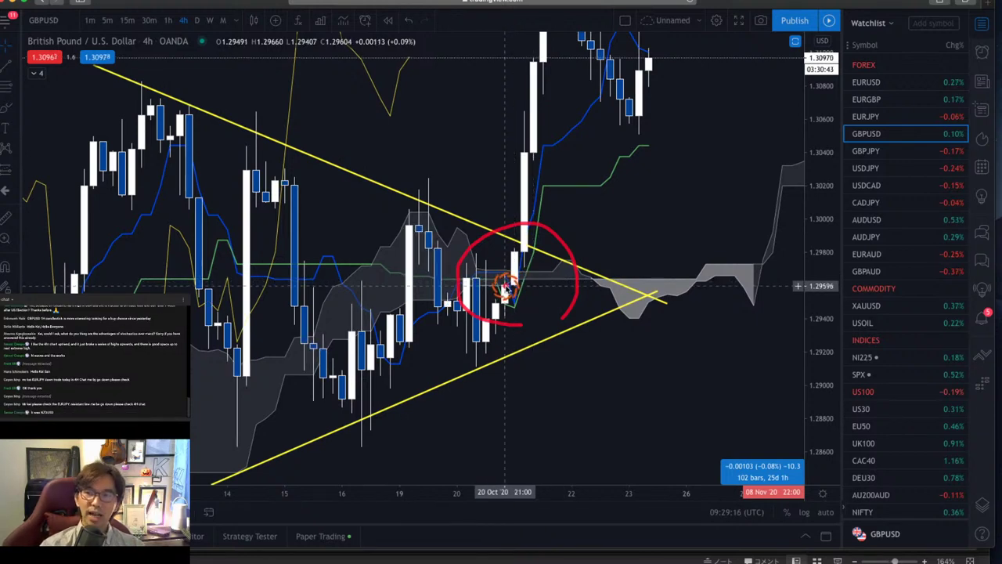
left_click_drag(505, 307, 544, 152)
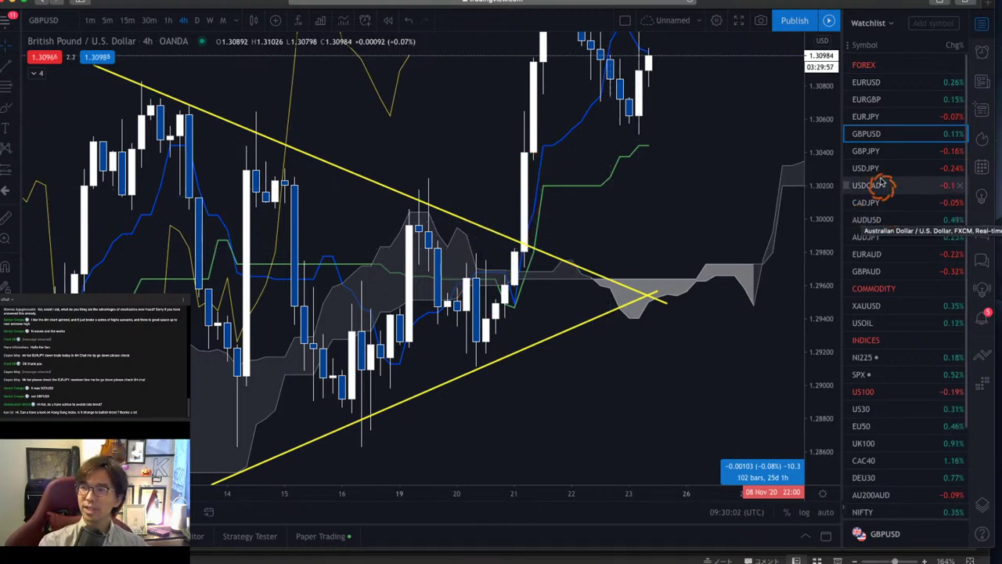
- Open the EURJPY 4-hour chart, circle where the yellow line meets the candles, draw rising and falling arrows from the latest candle, and clear them
left_click(870, 117)
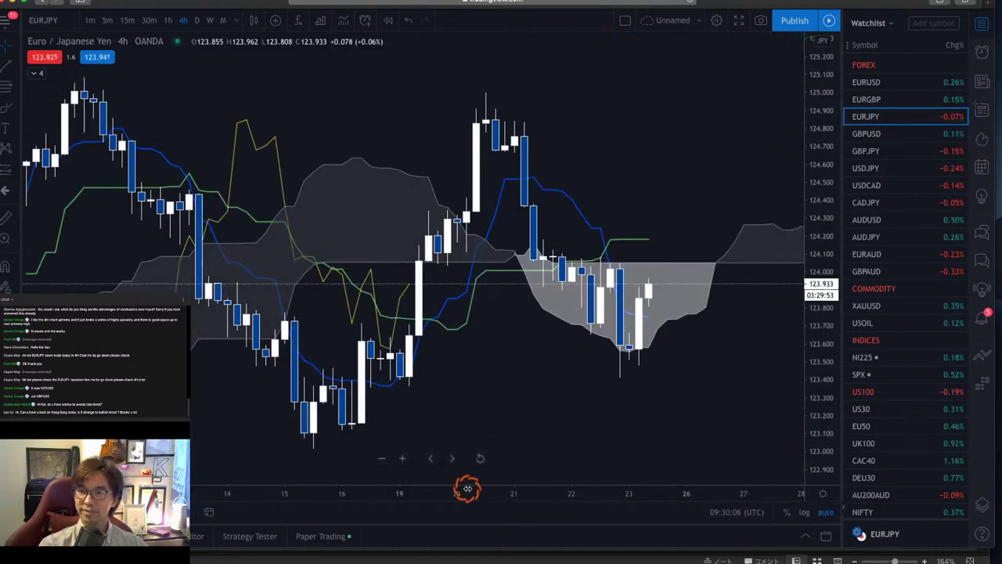
left_click_drag(465, 487, 405, 402)
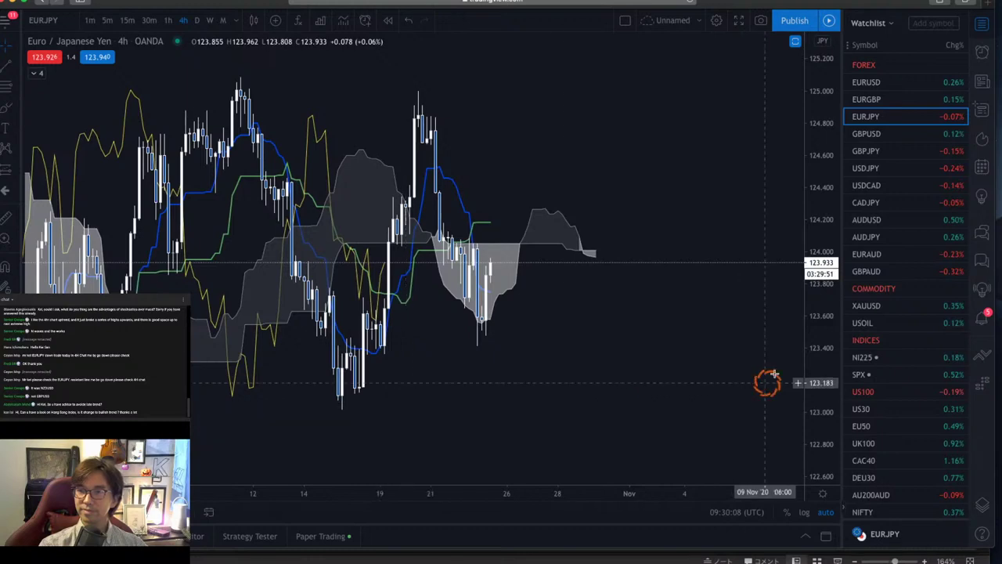
left_click_drag(822, 114, 822, 171)
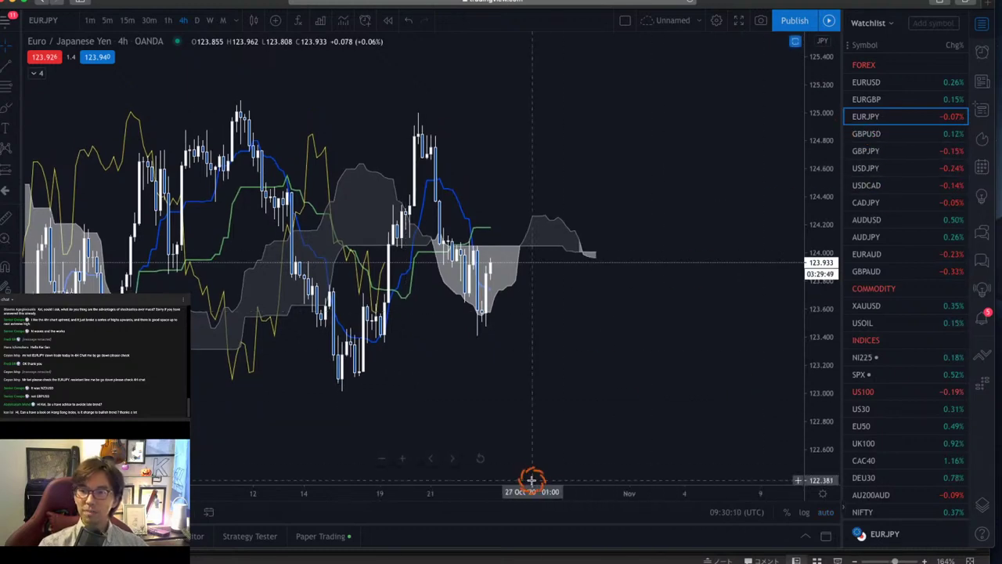
left_click_drag(510, 493, 349, 487)
left_click_drag(324, 354, 430, 361)
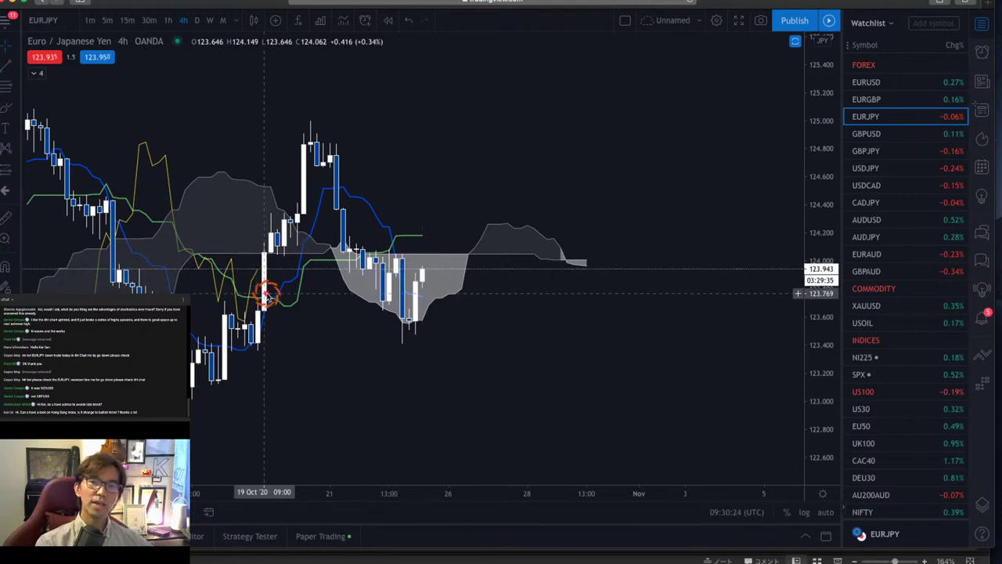
mouse_move(269, 291)
left_mouse_down()
mouse_move(291, 253)
mouse_move(283, 278)
left_mouse_up()
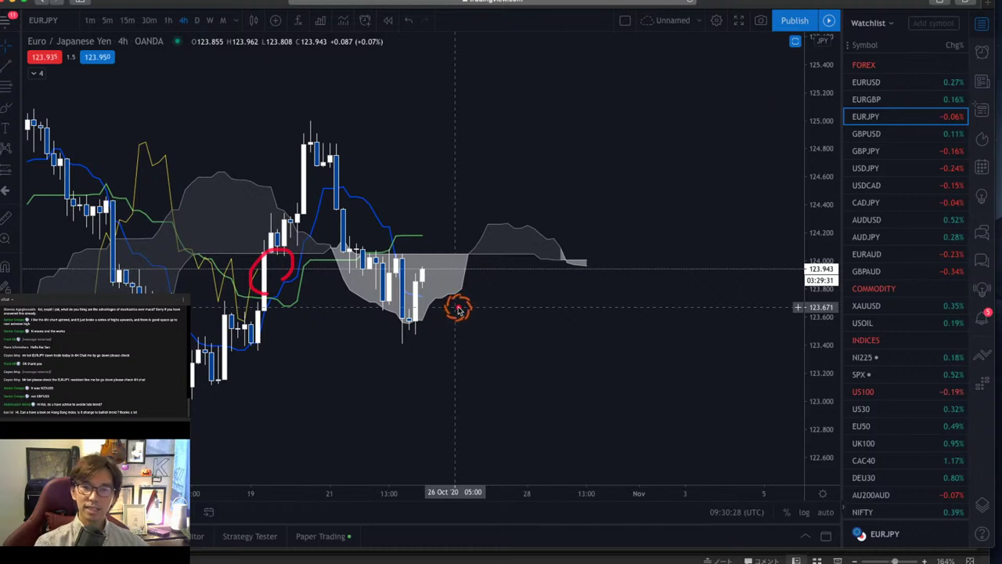
mouse_move(423, 273)
left_mouse_down()
mouse_move(517, 167)
mouse_move(508, 188)
left_mouse_up()
mouse_move(423, 271)
left_mouse_down()
mouse_move(510, 325)
mouse_move(510, 340)
left_mouse_up()
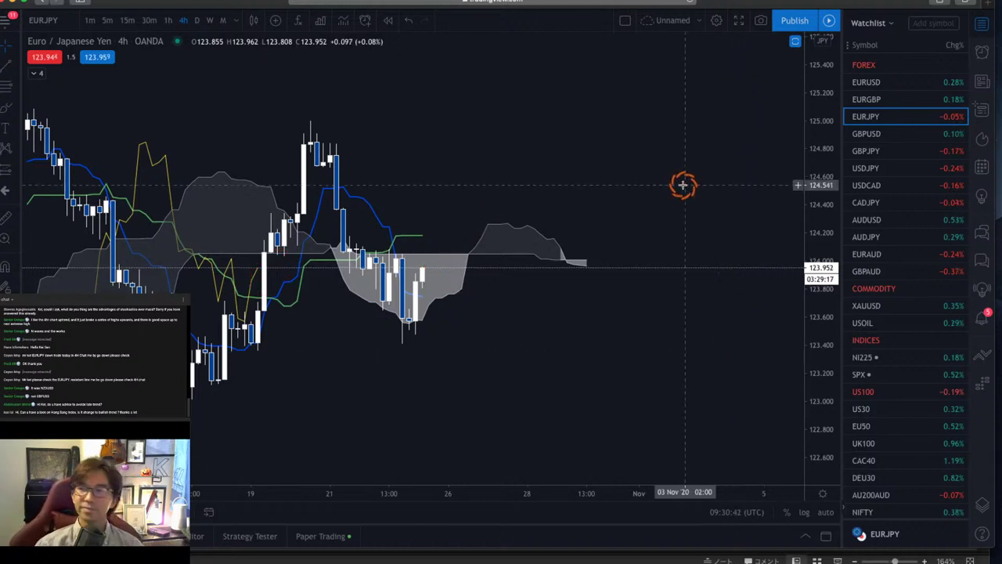
- Compare the GBPAUD 4-hour chart with the GBPUSD 4-hour chart and its triangle breakout
left_click(896, 272)
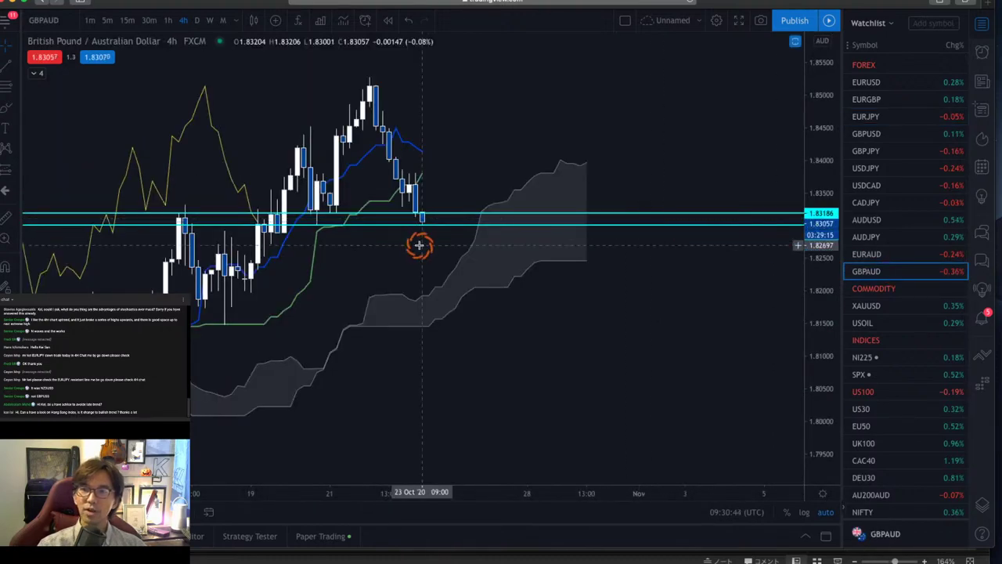
left_click_drag(486, 347, 642, 343)
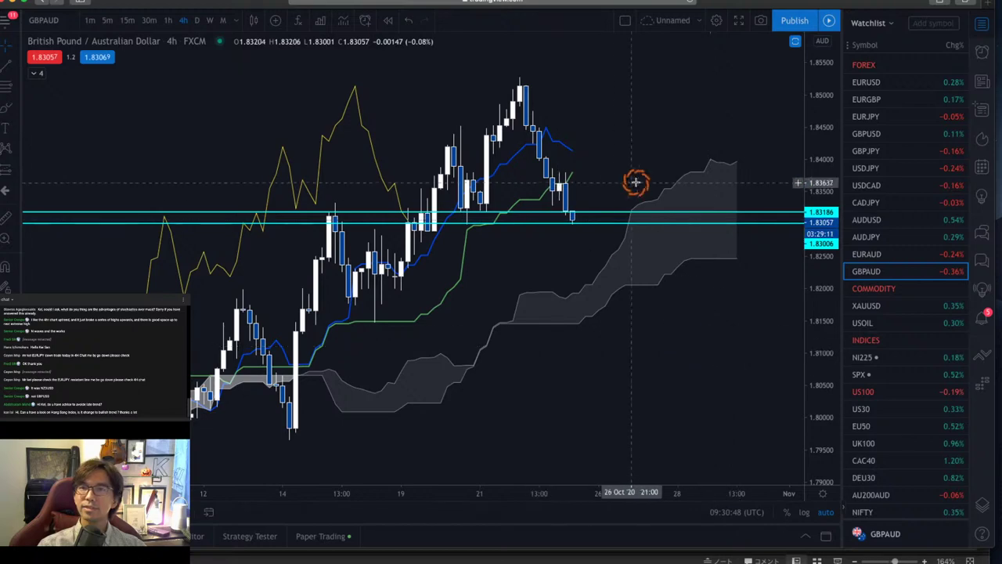
left_click(866, 133)
left_click_drag(617, 224, 553, 273)
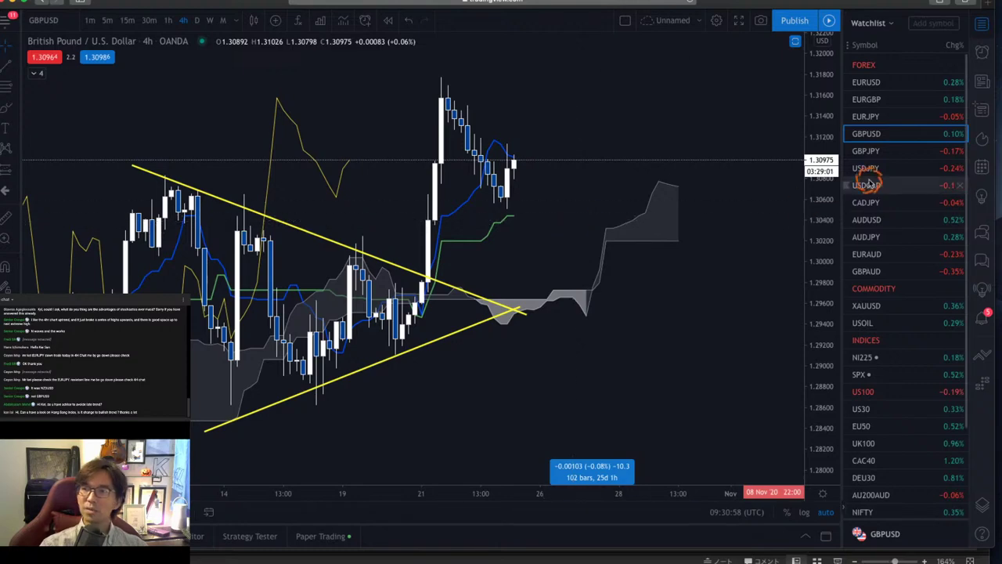
- Review EURJPY on the daily timeframe, examining the candles and the future cloud, and return it to the 4-hour timeframe
left_click(877, 117)
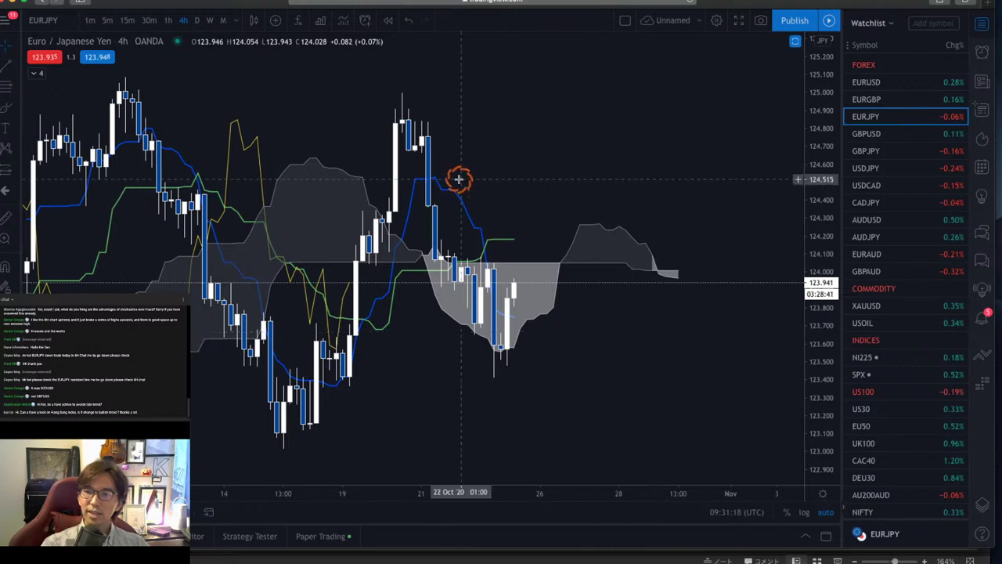
left_click(196, 21)
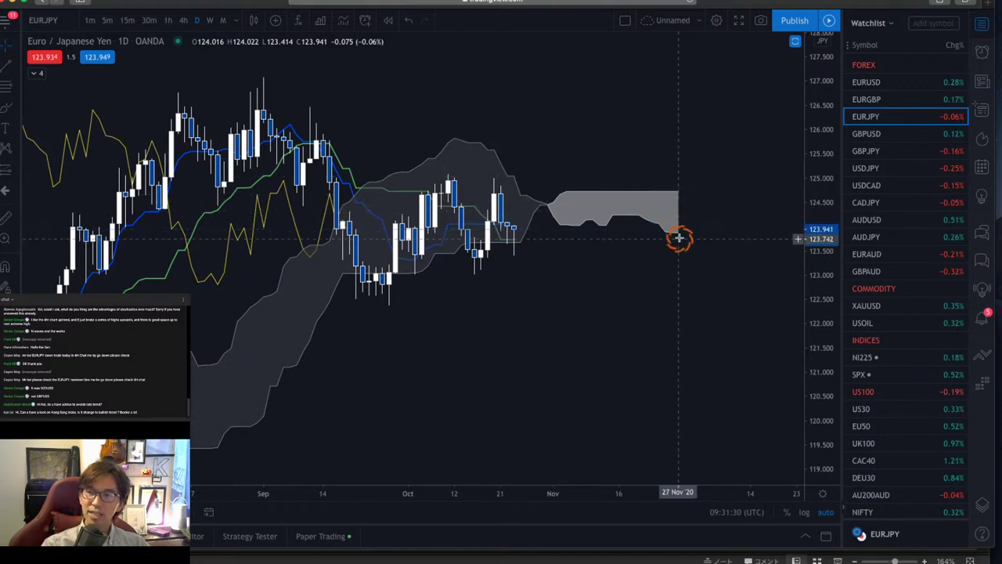
left_click(665, 212)
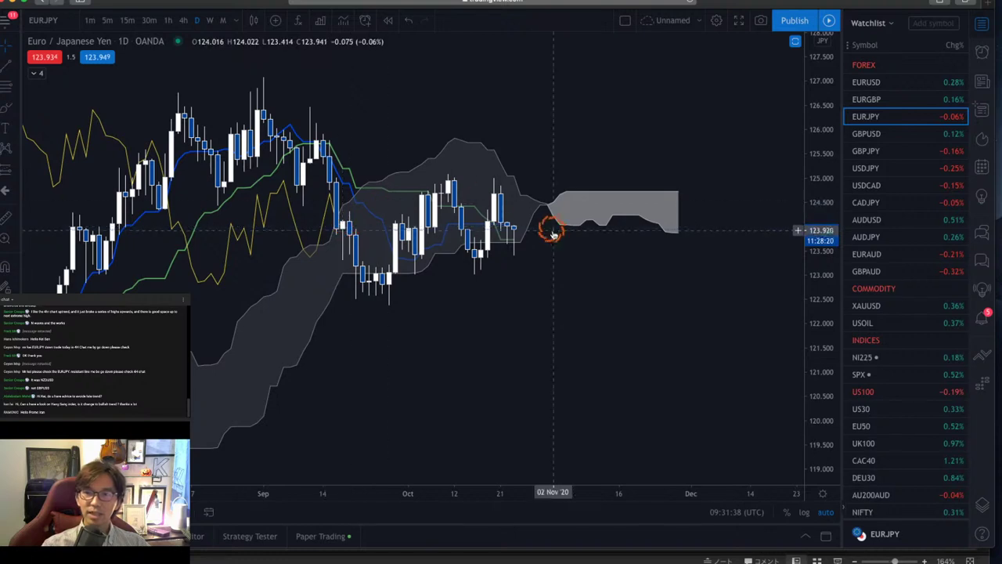
left_click(183, 21)
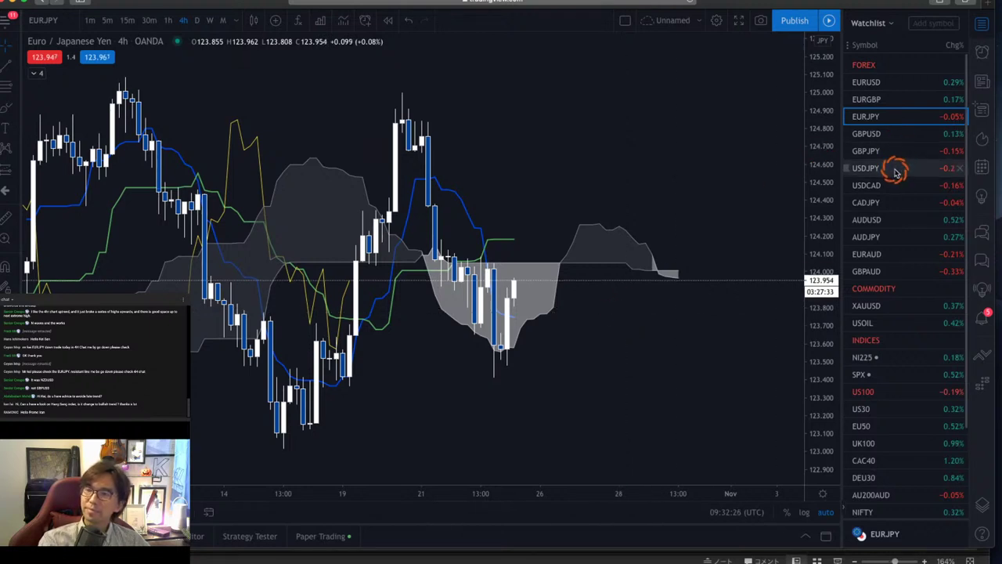
- Return to the GBPUSD 4-hour chart and compress its price and time scales to bring the price history since August into view
left_click(877, 135)
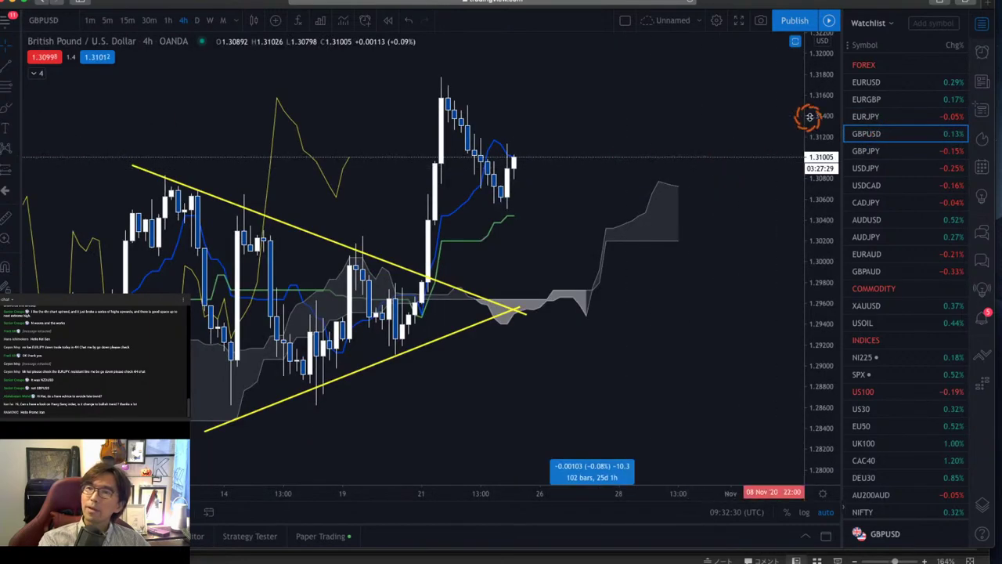
left_click_drag(824, 82, 817, 224)
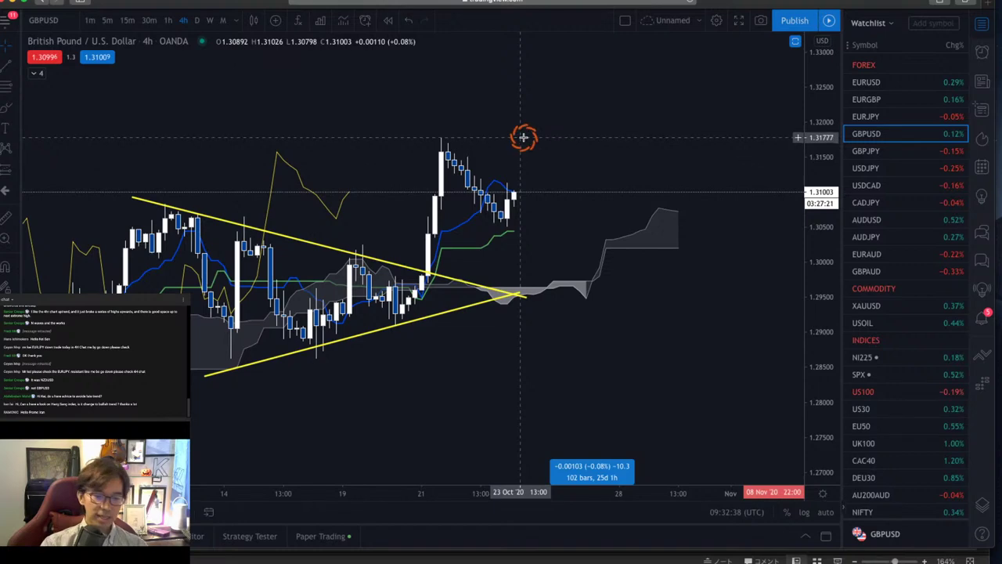
left_click_drag(281, 494, 632, 475)
left_click_drag(835, 90, 829, 118)
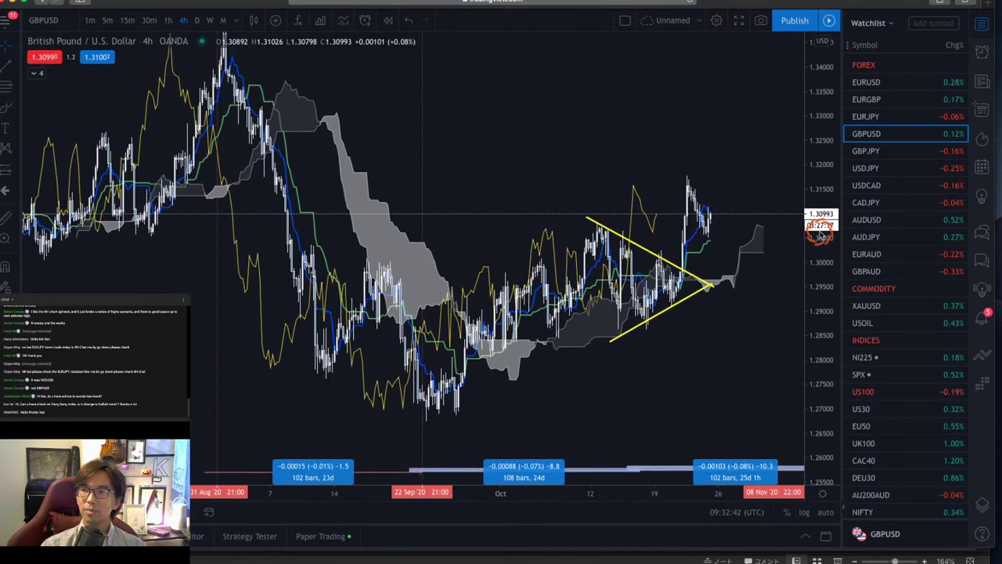
left_click_drag(709, 146, 665, 207)
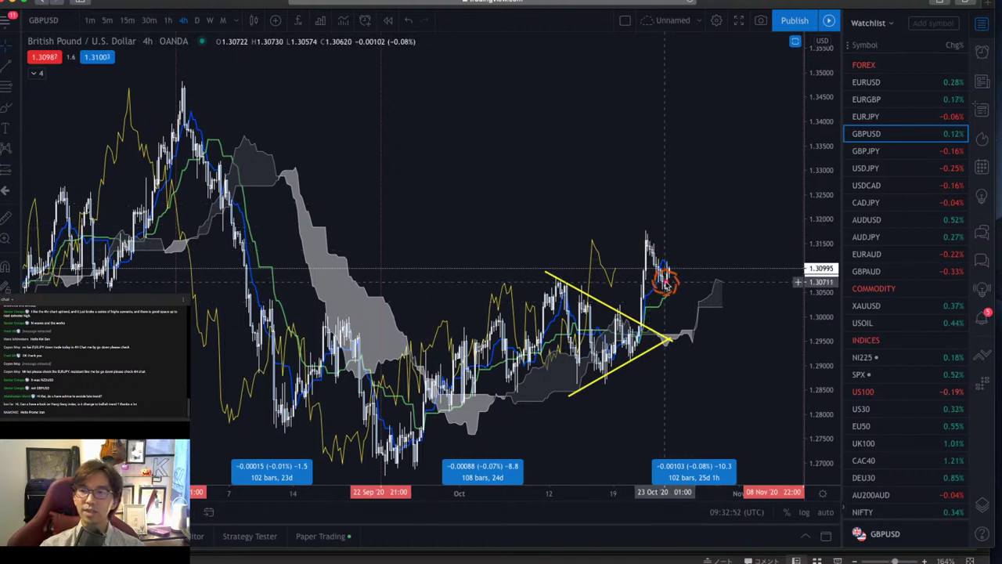
- Place a horizontal line at 1.33189, illustrate a rise to it with a red arrow and a circle on the early-September candles, and clear the red marks
left_click_drag(666, 282, 697, 173)
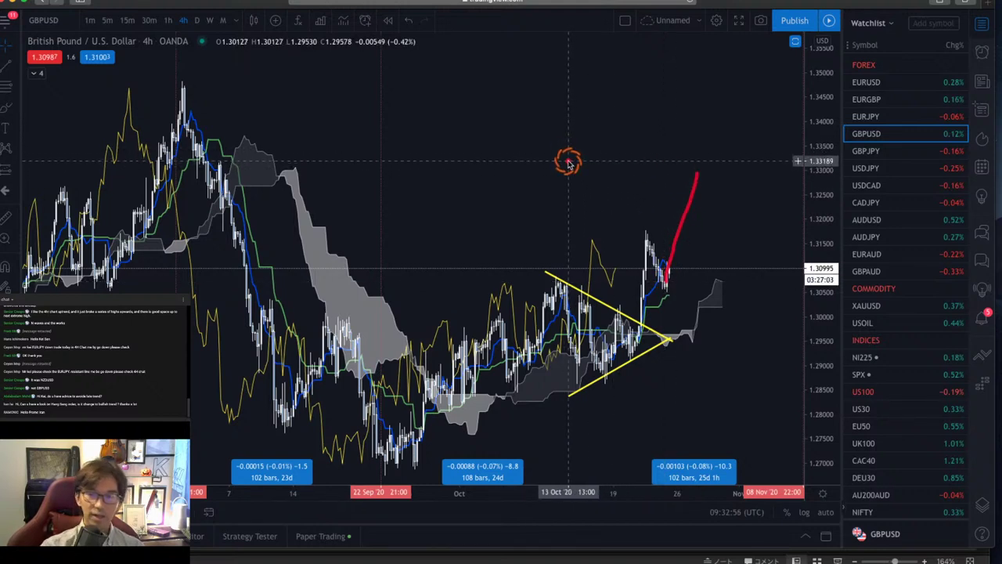
key("alt+h")
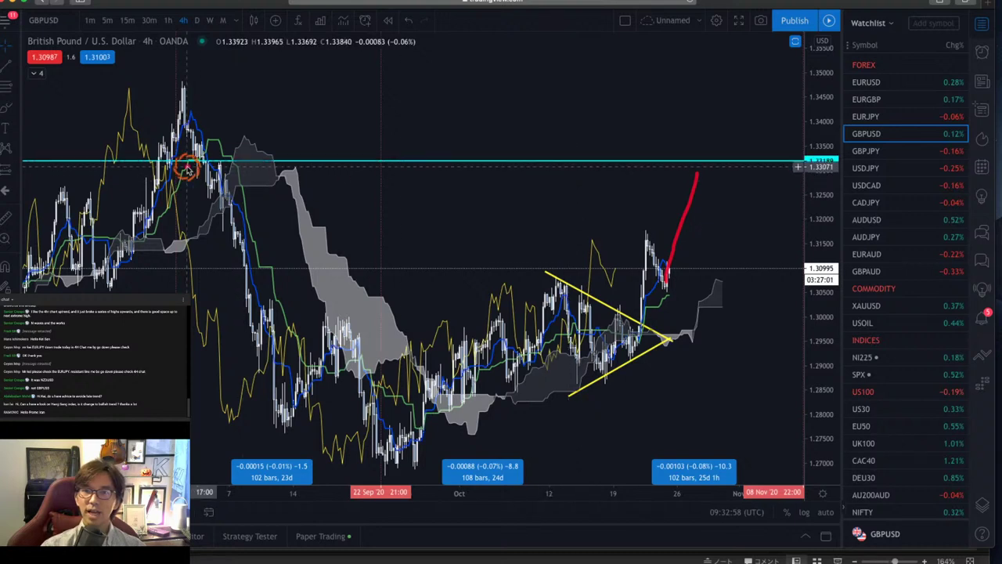
left_click(220, 165)
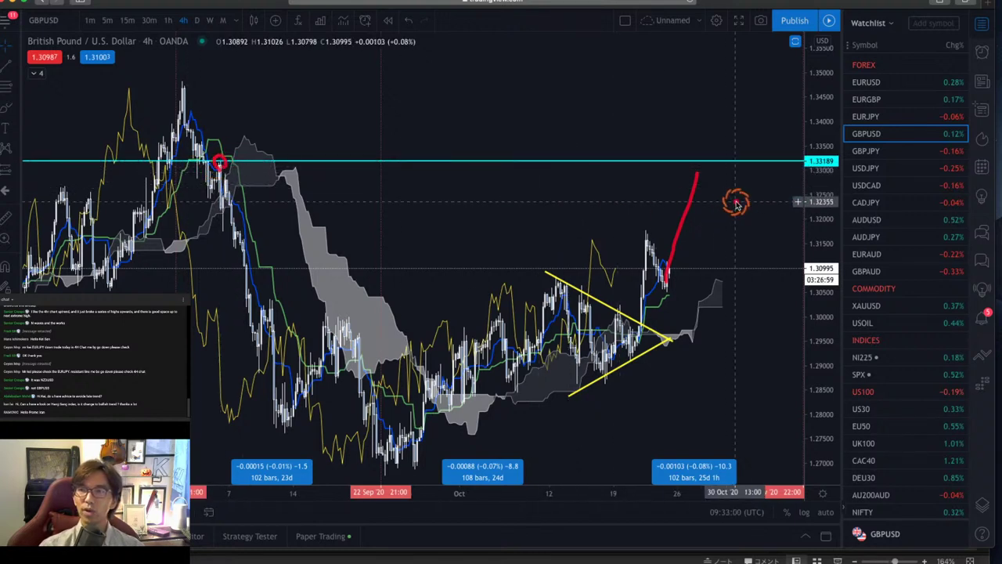
mouse_move(684, 208)
left_mouse_down()
mouse_move(698, 164)
mouse_move(721, 185)
left_mouse_up()
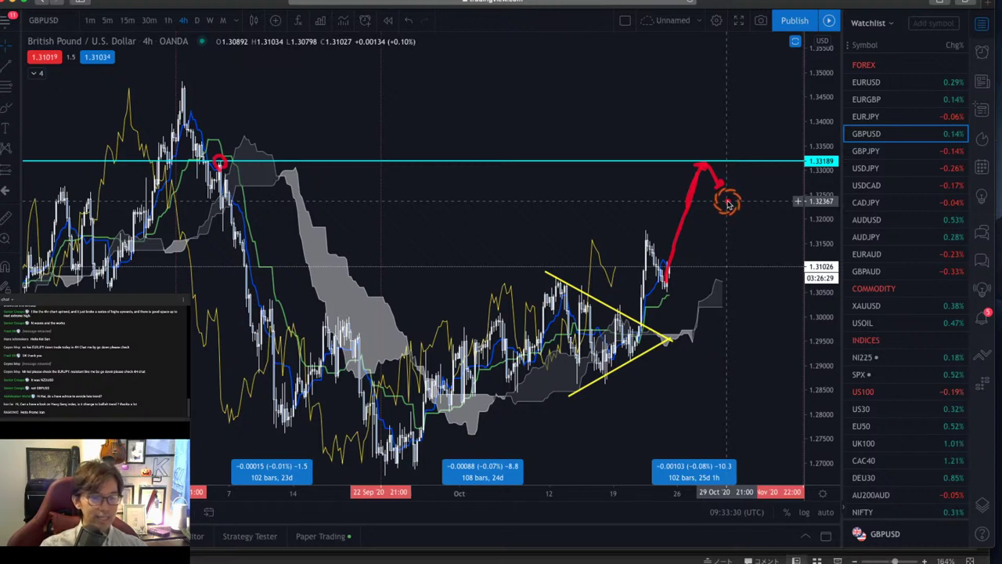
key("Escape")
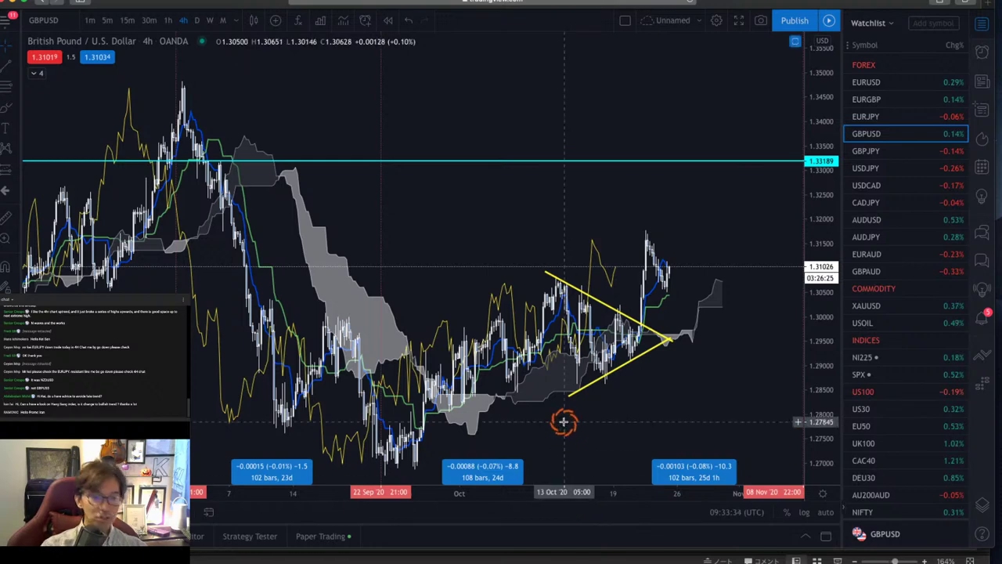
- Expand the GBPUSD time and price scales around the triangle and draw a red rising arrow alongside the breakout candles
left_click_drag(564, 421, 556, 356)
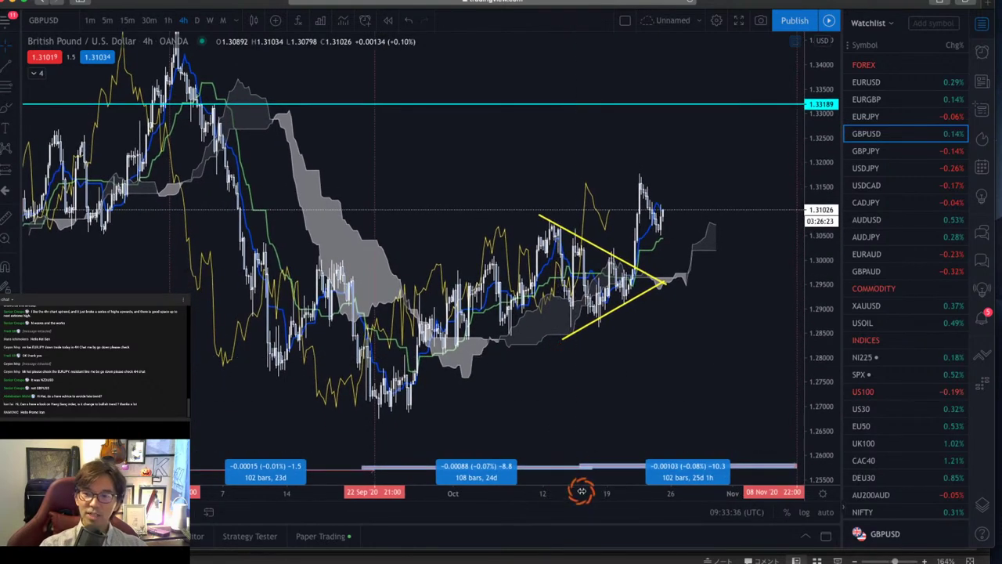
left_click_drag(582, 491, 349, 479)
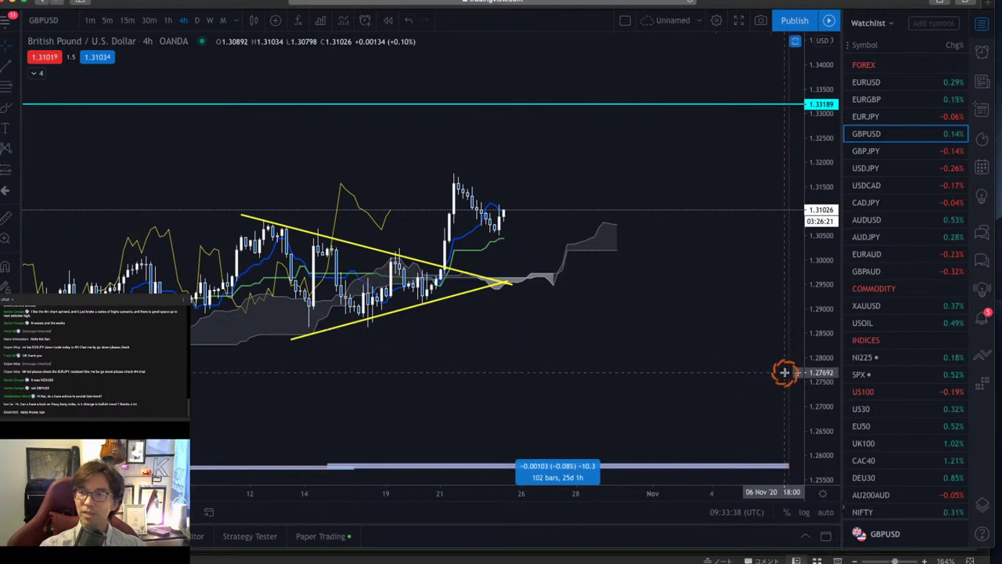
left_click_drag(809, 398, 829, 243)
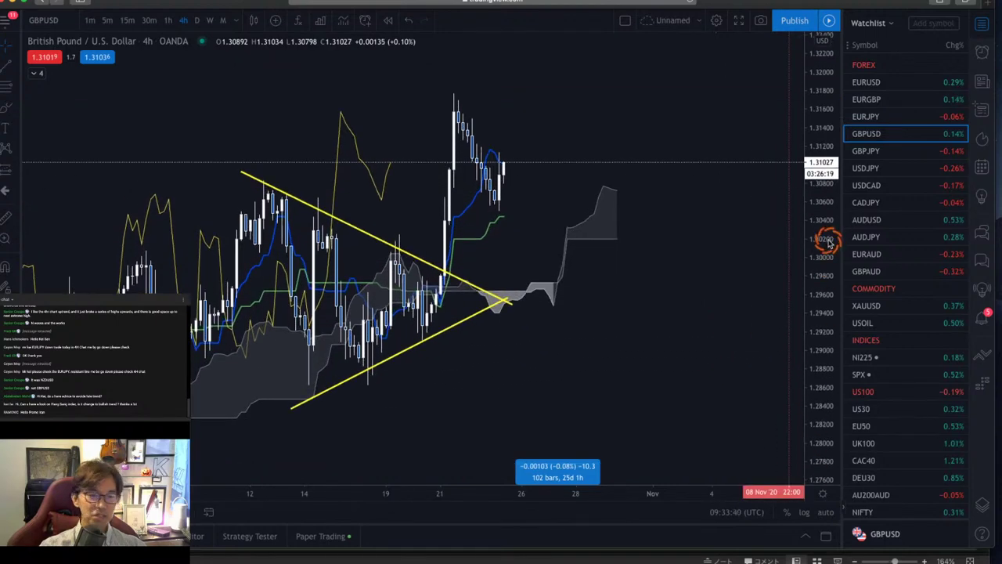
left_click_drag(709, 264, 727, 283)
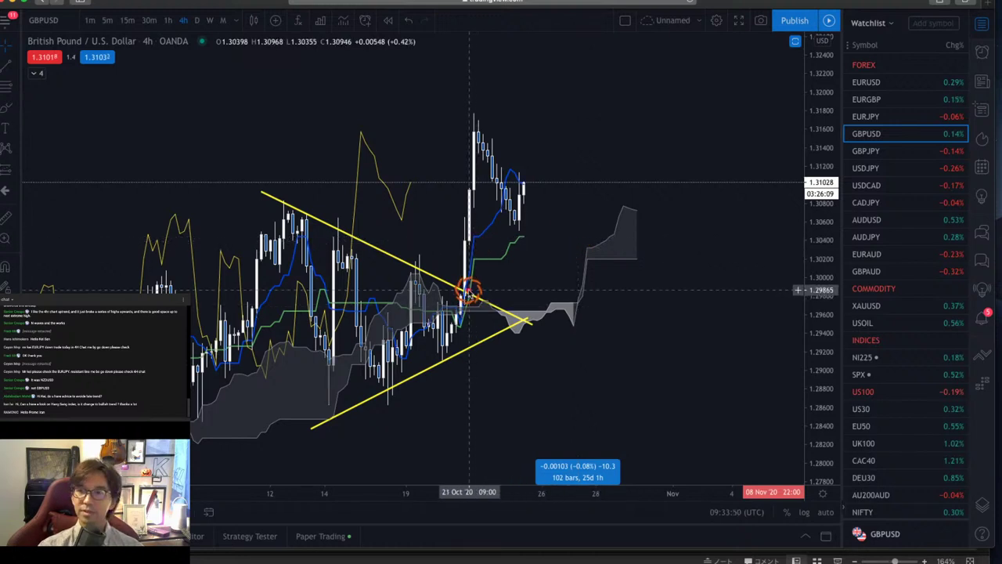
left_click_drag(440, 347, 464, 151)
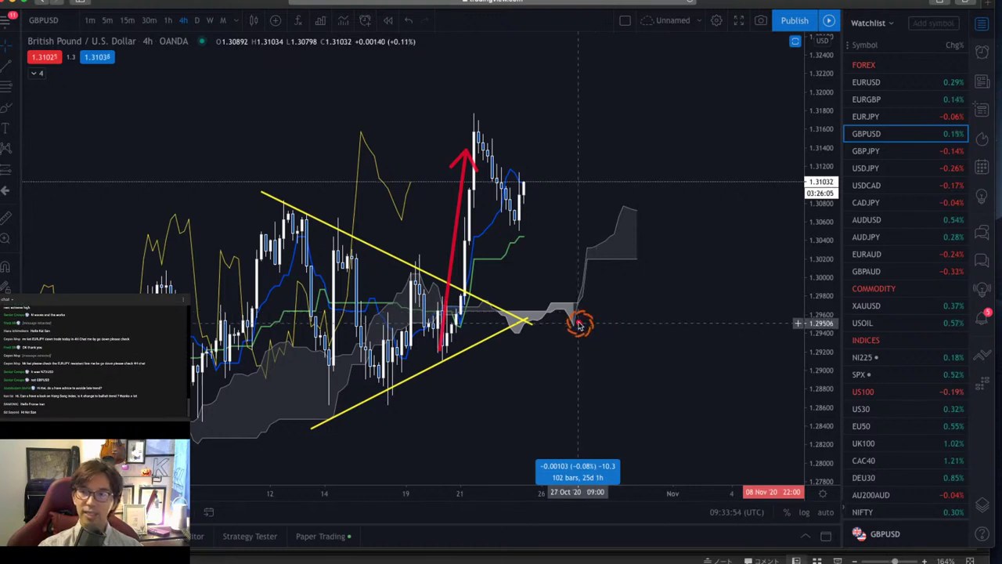
- Circle the steep rise in the GBPUSD future cloud and mark the pullback from the high in red, and clear the red marks
mouse_move(577, 323)
left_mouse_down()
mouse_move(583, 252)
mouse_move(598, 296)
mouse_move(589, 316)
left_mouse_up()
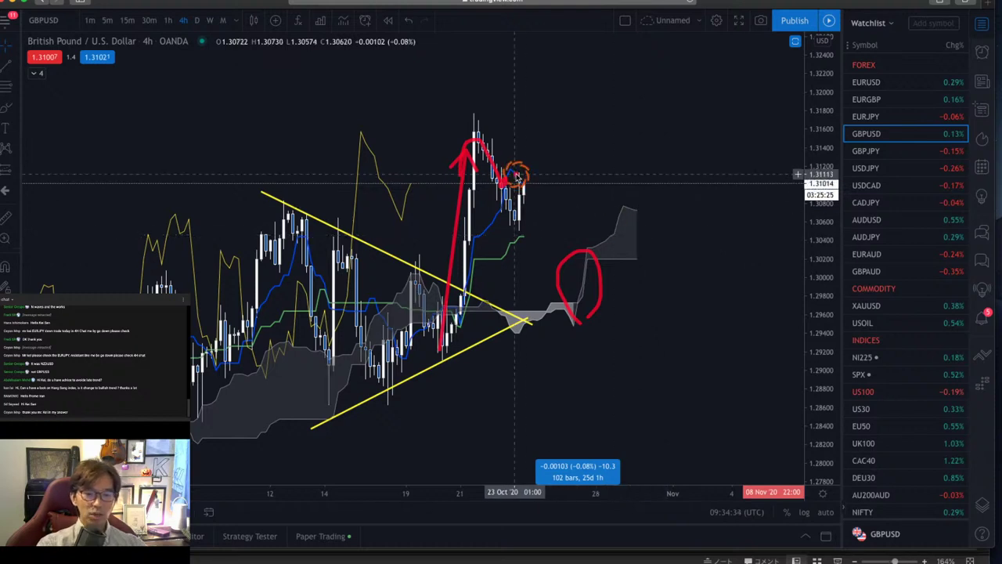
left_click(571, 170)
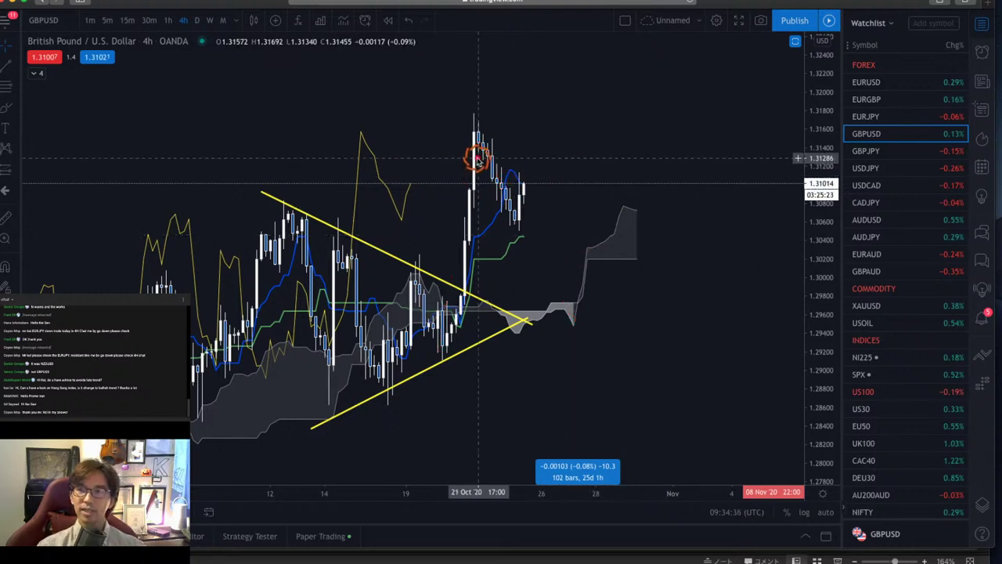
- Trace the latest GBPUSD price peak and pullback and both edges of the future cloud in red
mouse_move(467, 176)
left_mouse_down()
mouse_move(472, 131)
mouse_move(513, 199)
left_mouse_up()
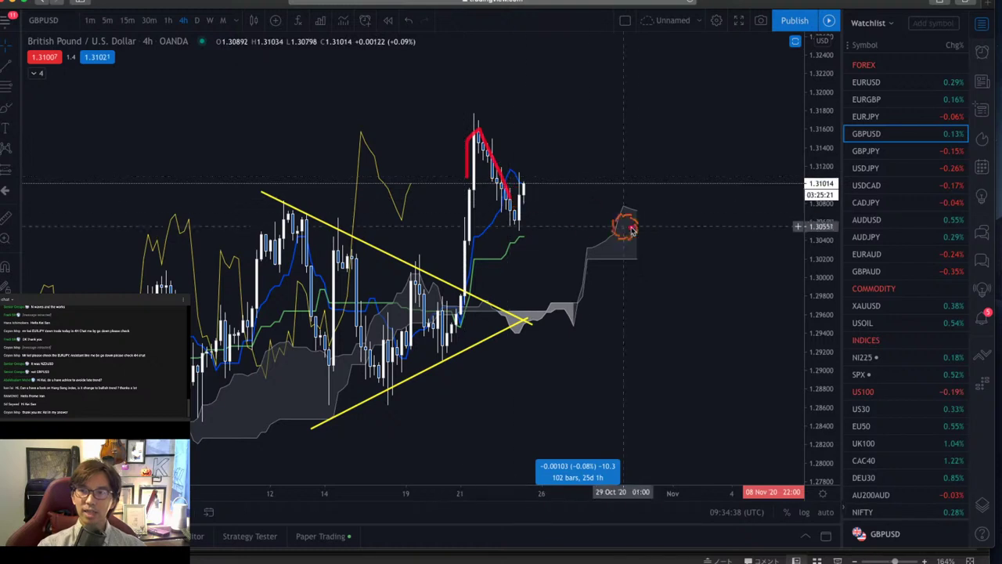
left_click_drag(589, 255, 631, 209)
left_click_drag(600, 257, 664, 257)
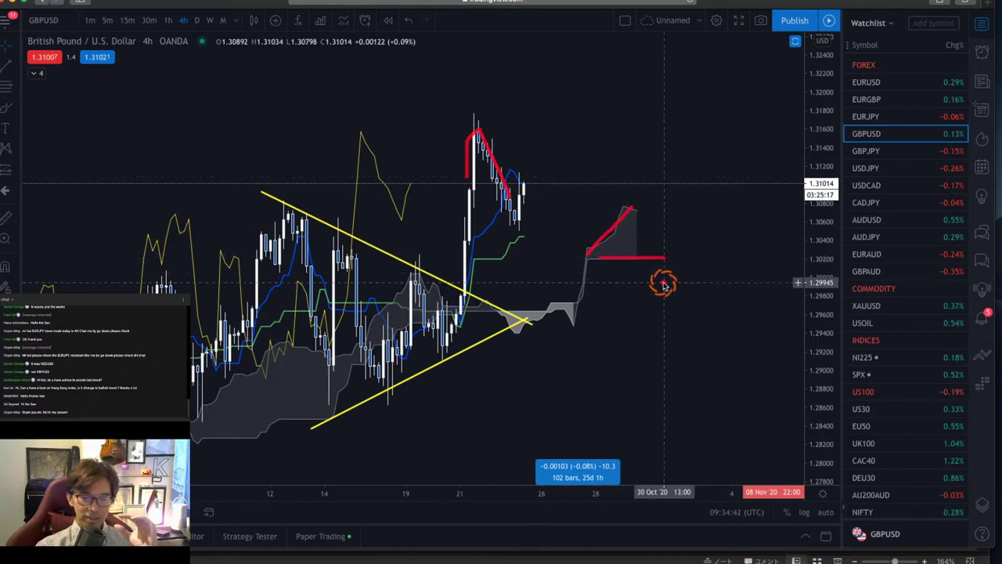
- Draw red rising arrows from the latest candles and from both future cloud lines, and circle the projected gap between those lines
mouse_move(522, 218)
left_mouse_down()
mouse_move(578, 130)
mouse_move(584, 136)
left_mouse_up()
left_click(620, 227)
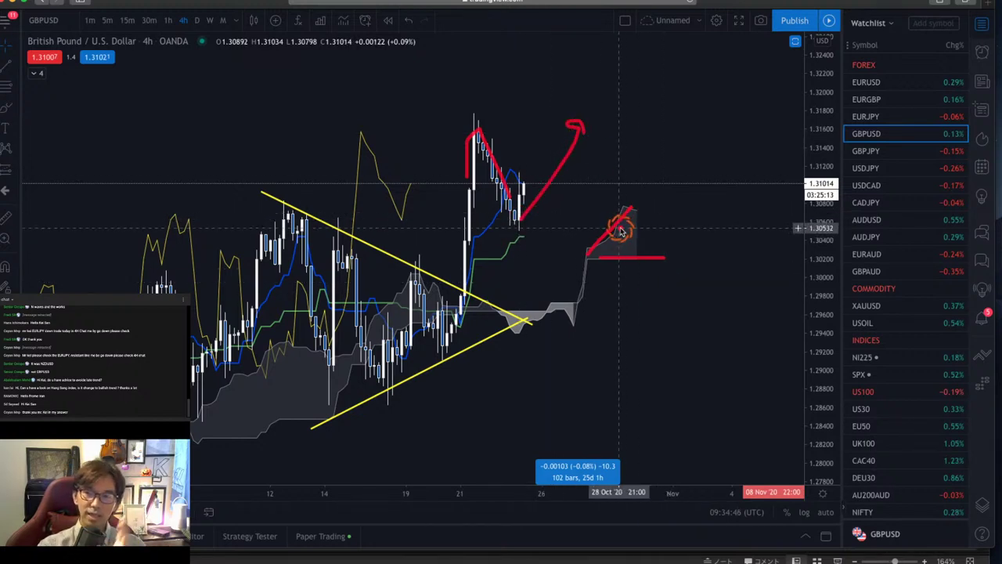
left_click_drag(621, 228, 658, 173)
mouse_move(669, 251)
left_mouse_down()
mouse_move(660, 261)
mouse_move(724, 213)
left_mouse_up()
left_click_drag(647, 190, 667, 165)
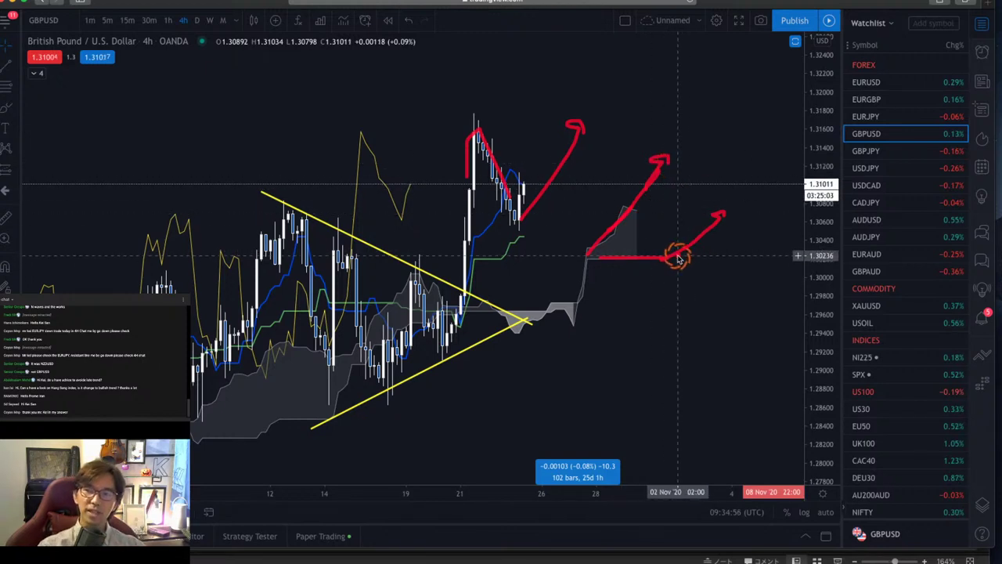
mouse_move(656, 249)
left_mouse_down()
mouse_move(655, 197)
mouse_move(700, 220)
mouse_move(666, 256)
left_mouse_up()
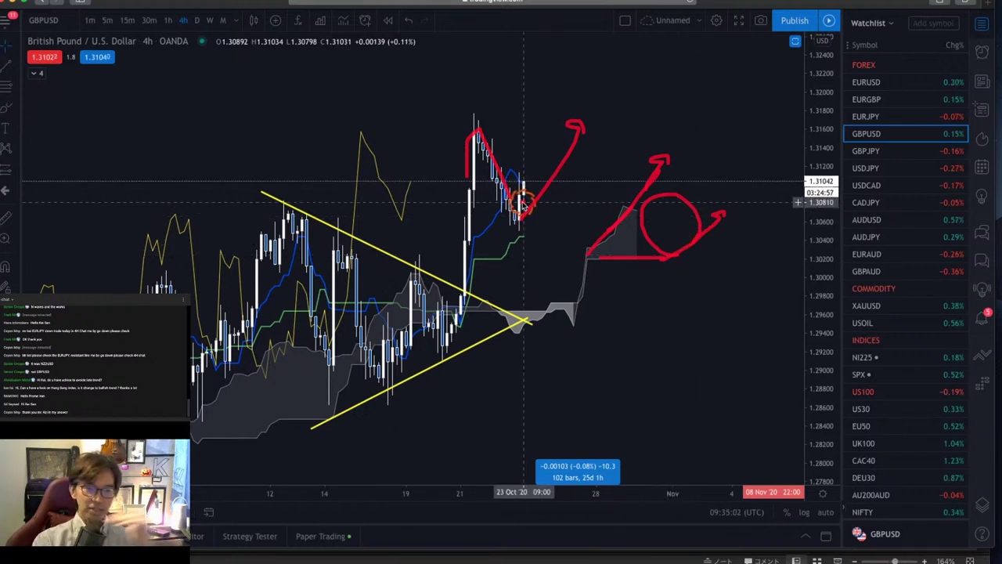
mouse_move(480, 131)
left_mouse_down()
mouse_move(517, 217)
mouse_move(582, 144)
mouse_move(571, 123)
mouse_move(583, 126)
left_mouse_up()
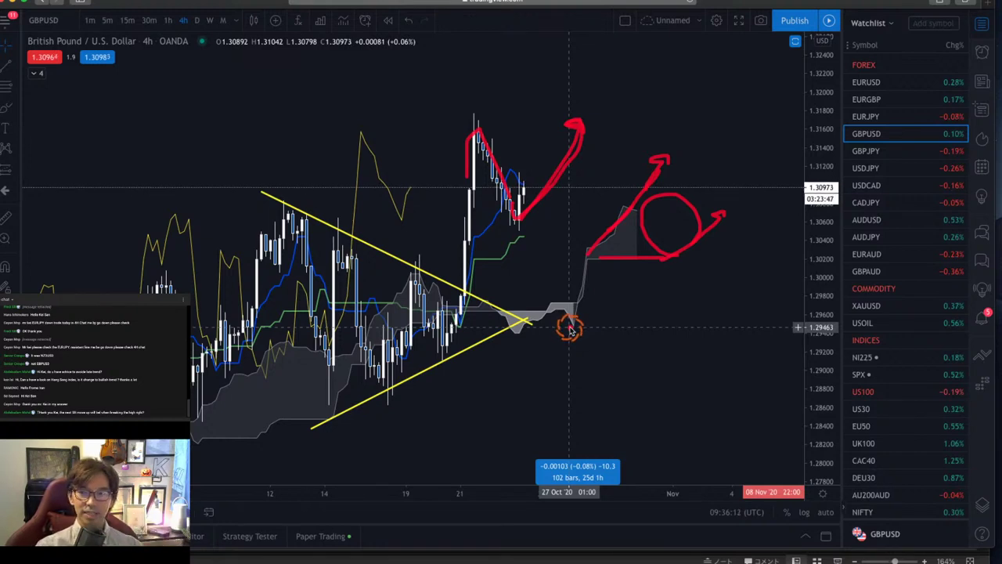
- Illustrate the breakout with red circles on the 21 October and future clouds, a horizontal arrow and an extended rising arrow, and clear the marks
mouse_move(494, 322)
left_mouse_down()
mouse_move(473, 323)
mouse_move(451, 299)
mouse_move(499, 295)
mouse_move(506, 324)
mouse_move(469, 302)
left_mouse_up()
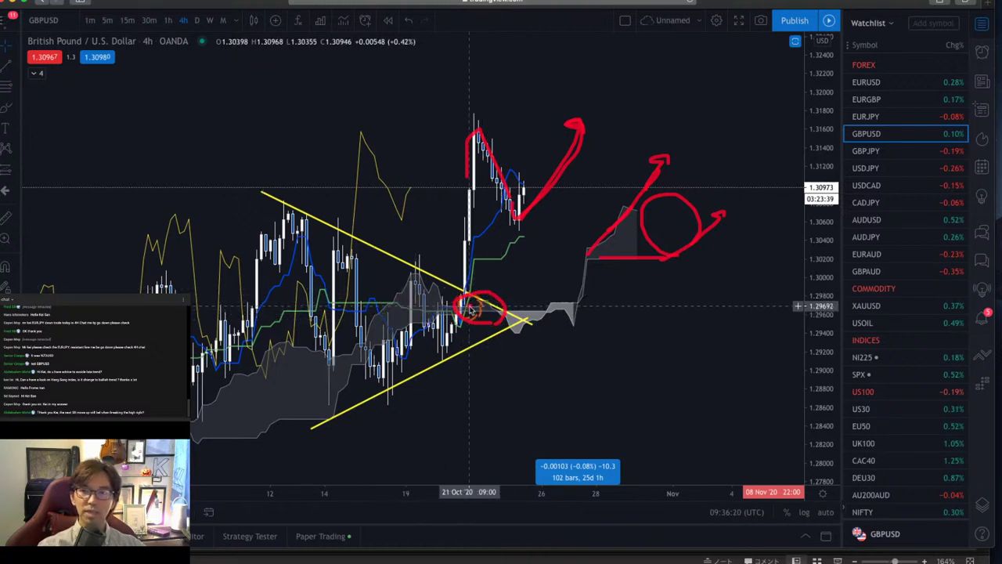
left_click_drag(257, 300, 356, 300)
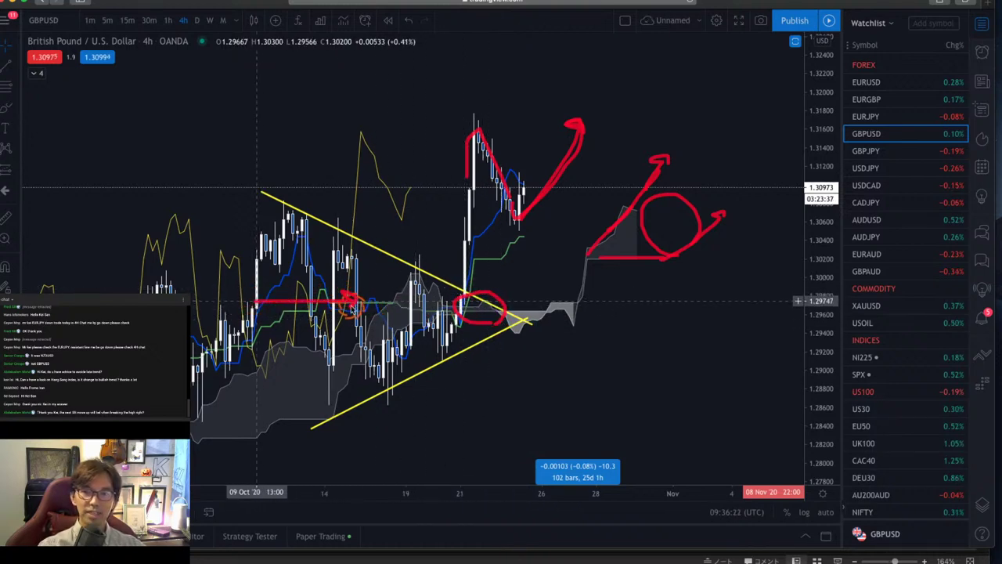
mouse_move(588, 299)
left_mouse_down()
mouse_move(577, 295)
mouse_move(583, 267)
mouse_move(585, 305)
left_mouse_up()
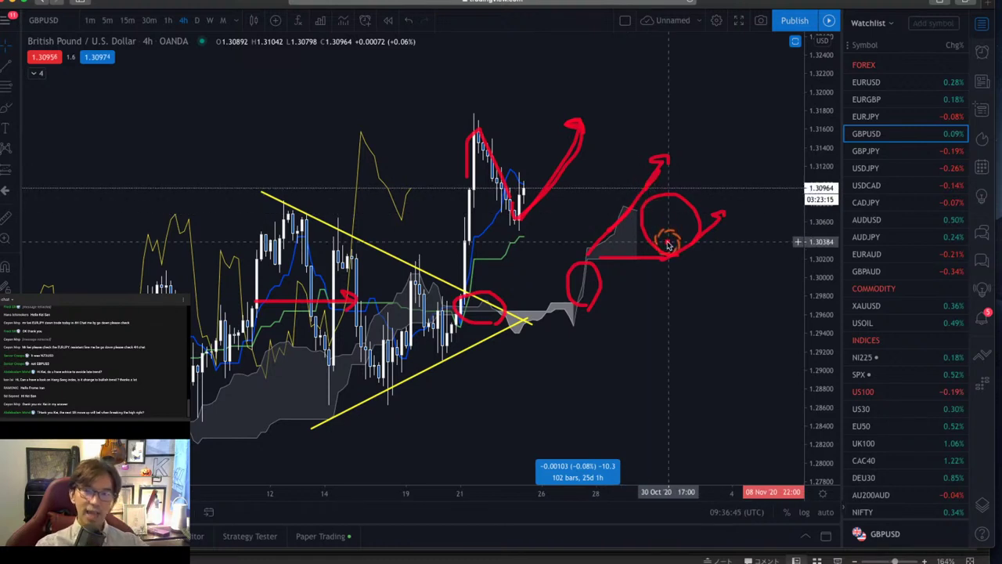
mouse_move(578, 126)
left_mouse_down()
mouse_move(592, 91)
mouse_move(603, 96)
left_mouse_up()
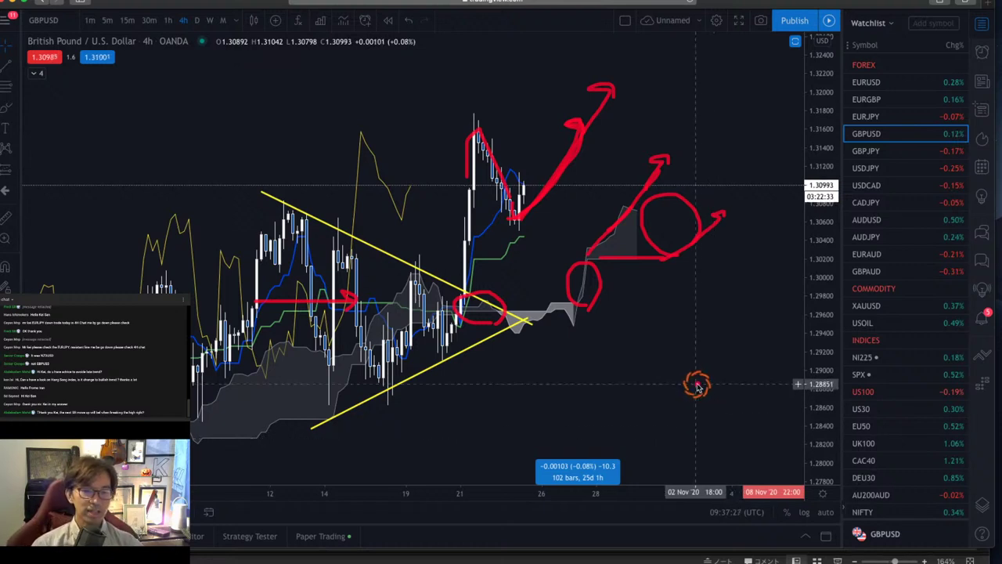
key("Escape")
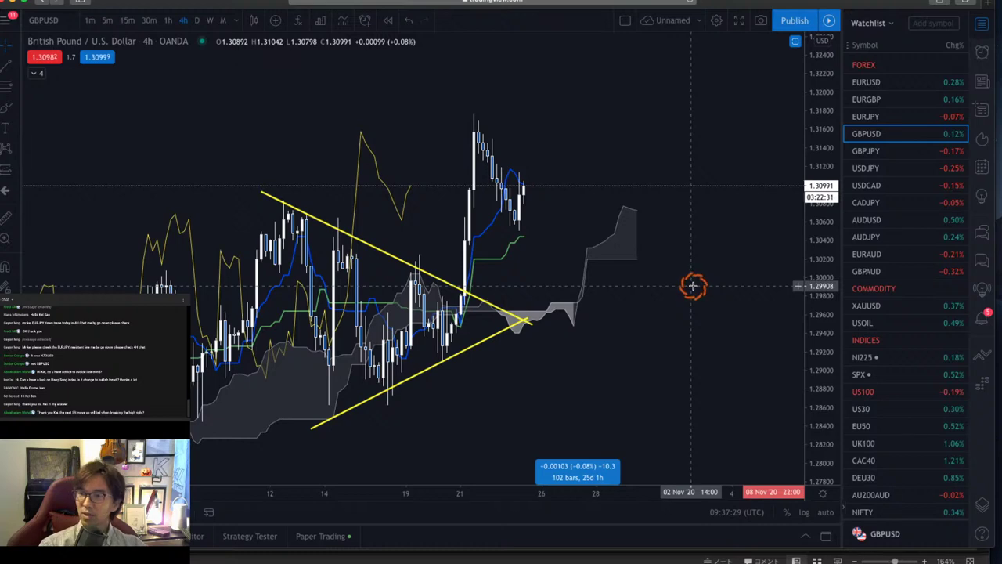
- Open the HSI chart from the watchlist on the daily timeframe and bring the latest candles and future cloud into view
scroll(926, 427, "down", 3)
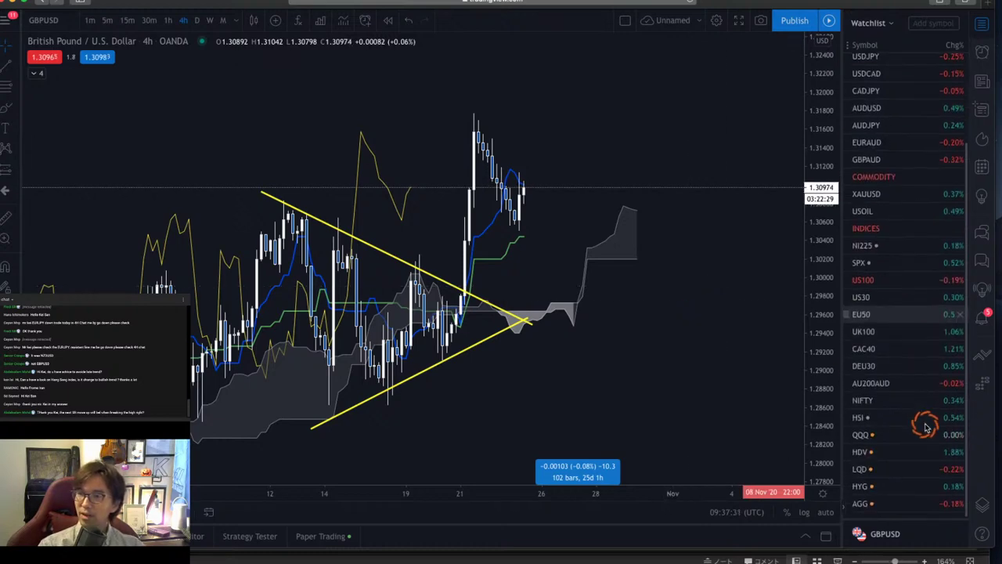
left_click(897, 419)
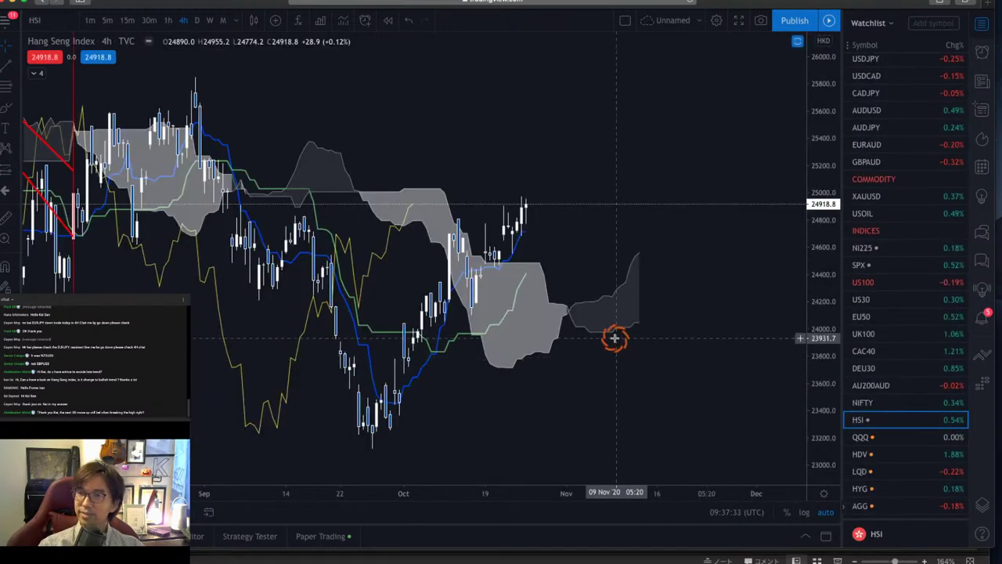
left_click(196, 20)
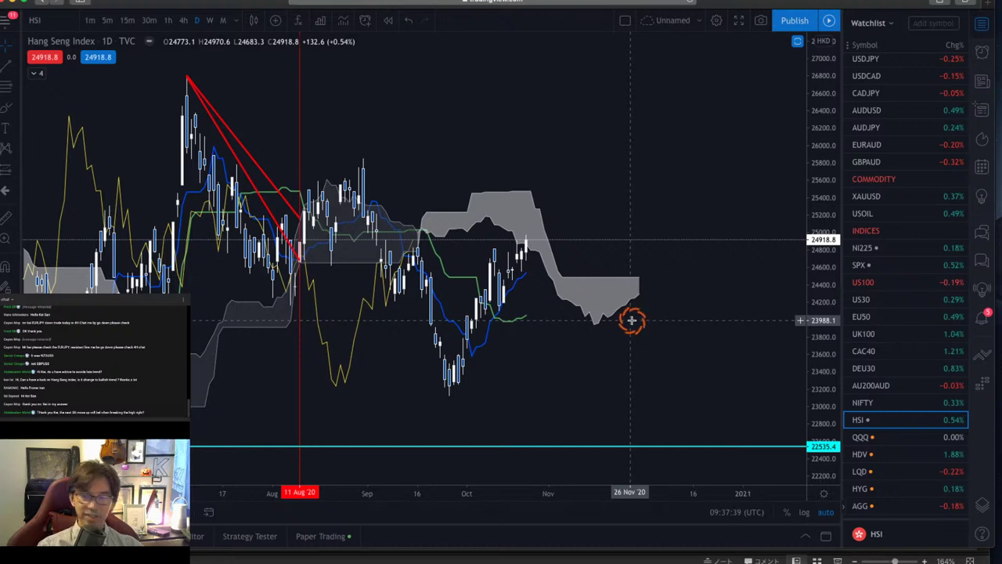
scroll(580, 489, "up", 2)
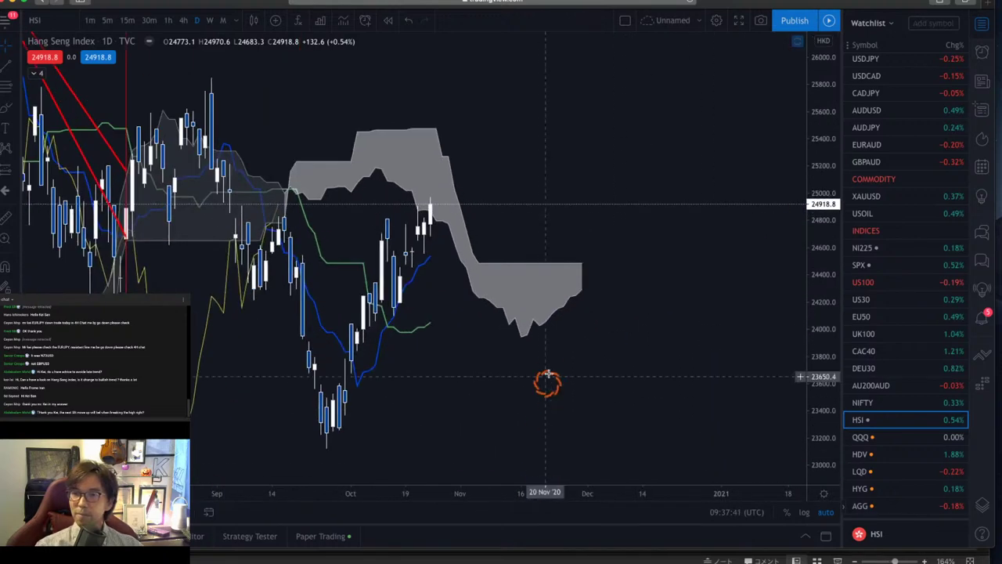
left_click_drag(548, 380, 645, 365)
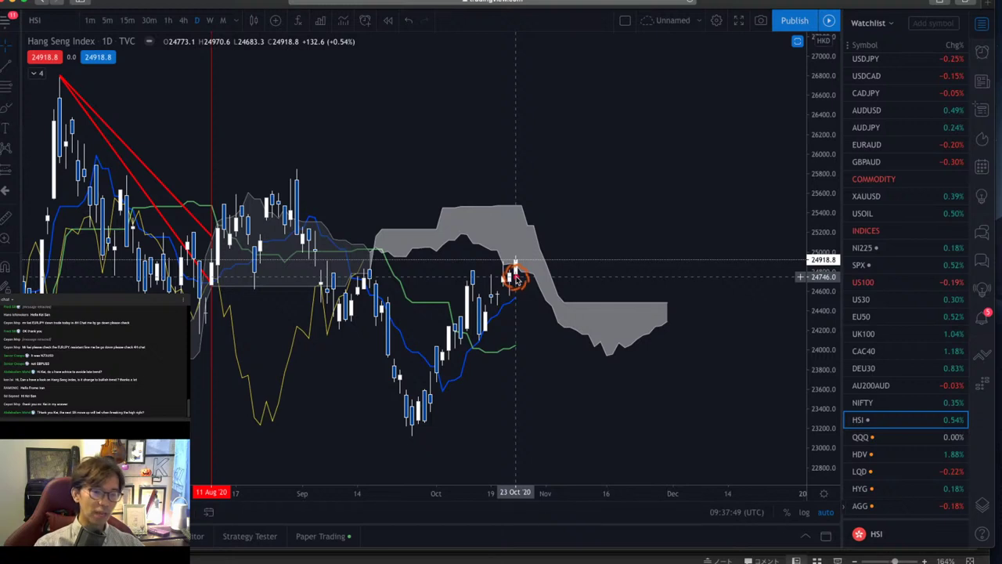
- Mark three projected rising candles through the HSI cloud in red and circle the October line crossover and the mid-September candles
mouse_move(514, 276)
left_mouse_down()
mouse_move(522, 237)
mouse_move(539, 241)
mouse_move(533, 225)
mouse_move(531, 237)
mouse_move(541, 218)
mouse_move(543, 227)
left_mouse_up()
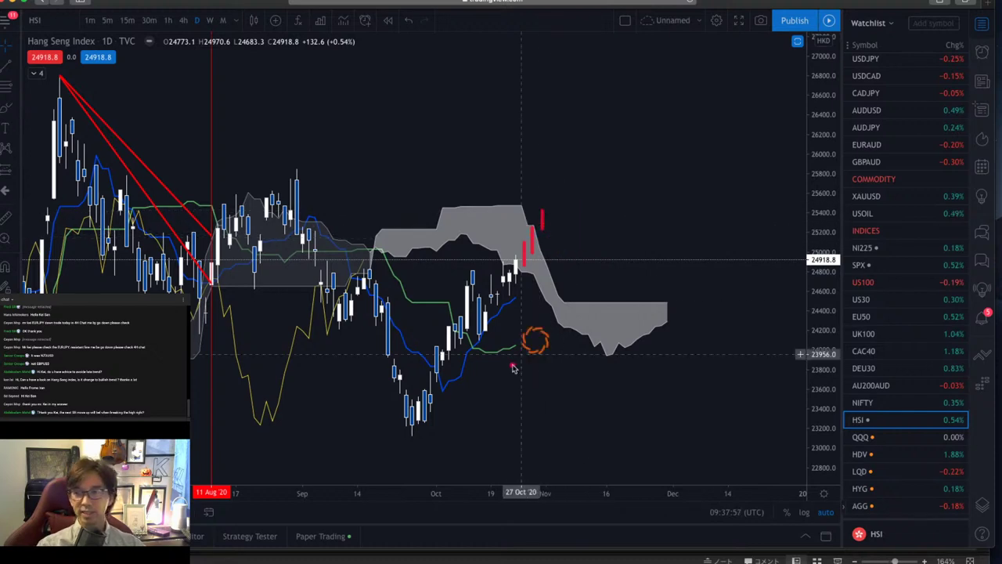
mouse_move(467, 358)
left_mouse_down()
mouse_move(478, 338)
mouse_move(484, 364)
left_mouse_up()
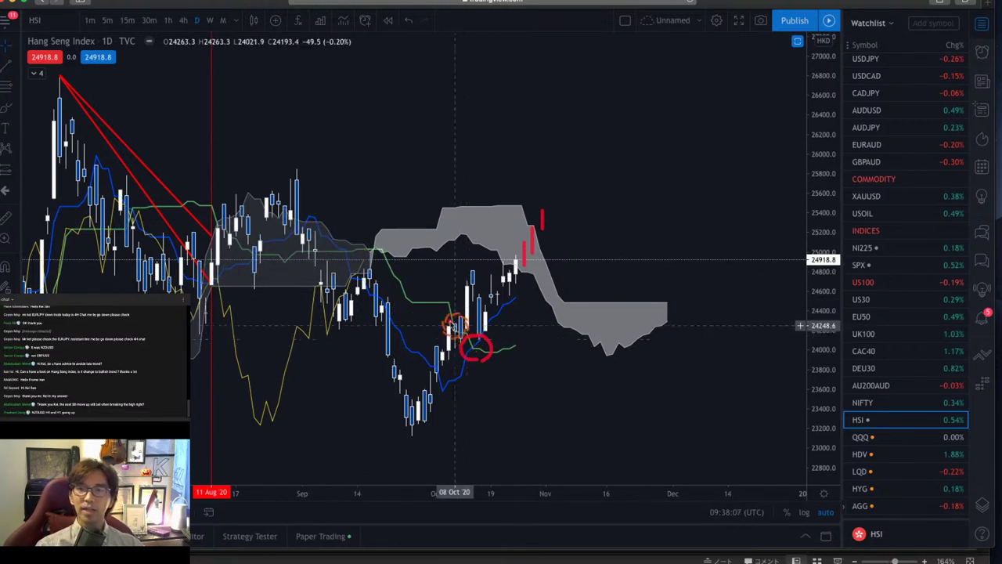
mouse_move(353, 295)
left_mouse_down()
mouse_move(334, 276)
mouse_move(345, 258)
mouse_move(382, 266)
mouse_move(359, 309)
mouse_move(345, 290)
left_mouse_up()
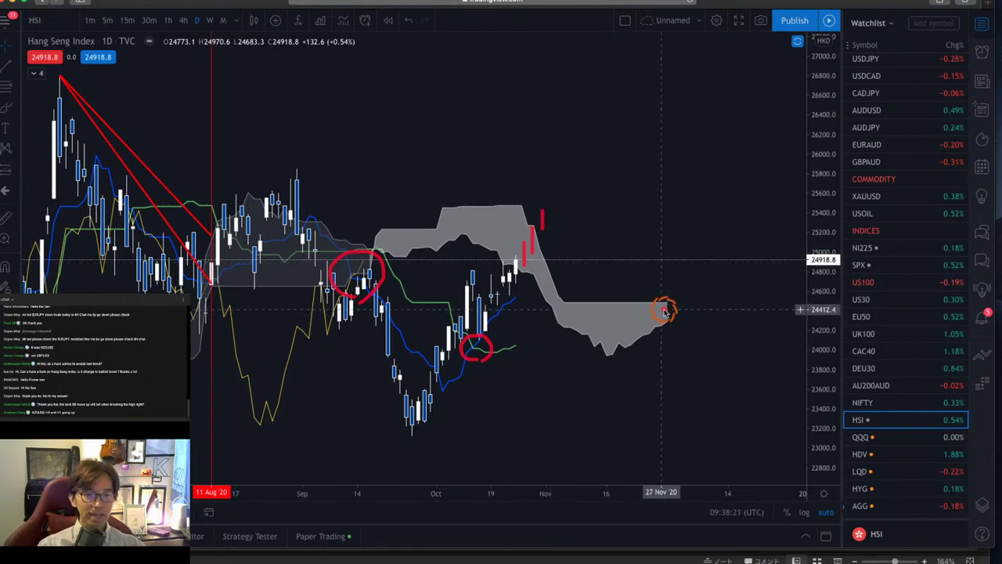
- Extend both HSI future cloud lines in red with their crossing gap circled, add a rising arrow above the cloud, and clear the red marks
left_click_drag(666, 305, 717, 304)
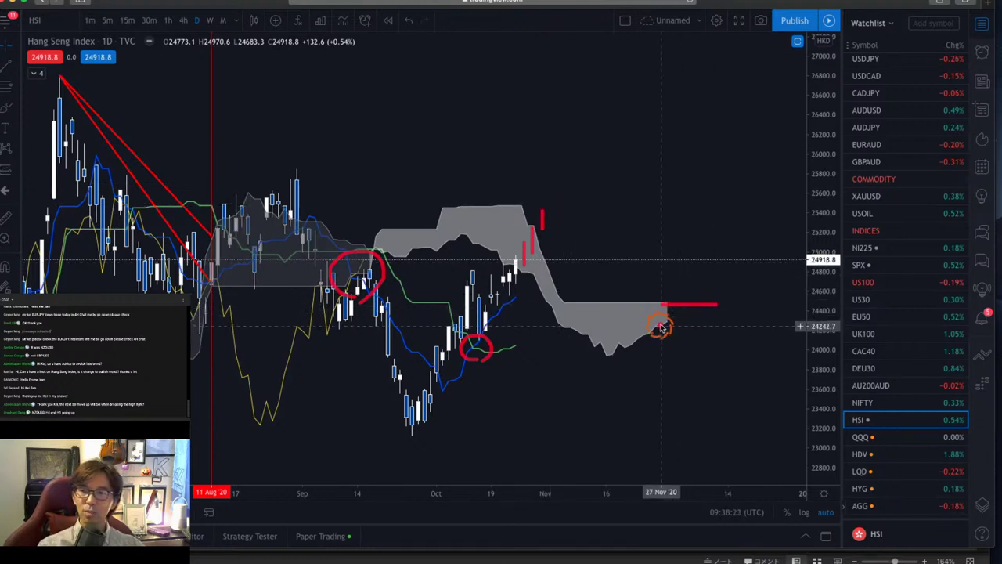
left_click_drag(663, 327, 715, 259)
left_click_drag(700, 304, 758, 305)
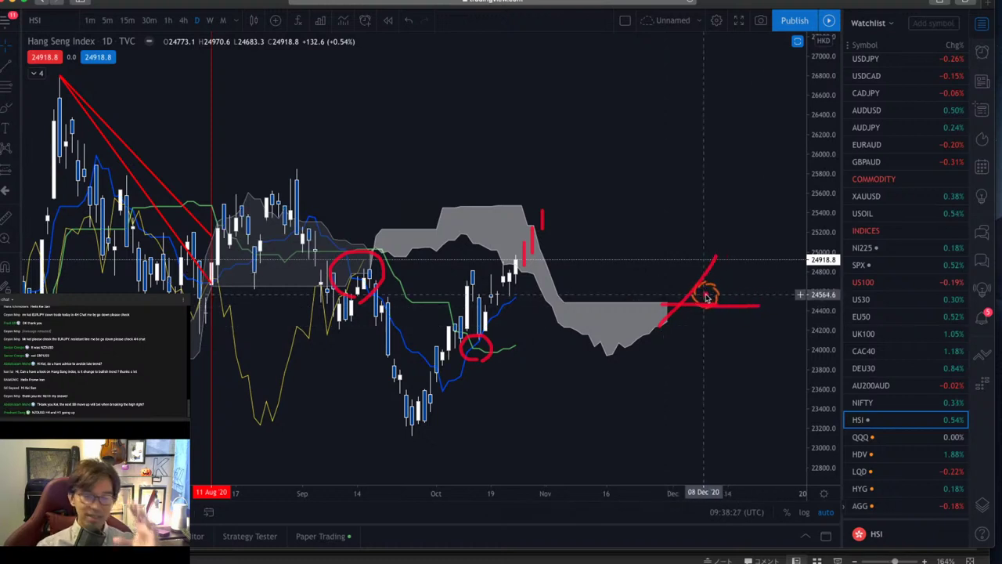
mouse_move(707, 297)
left_mouse_down()
mouse_move(707, 268)
mouse_move(723, 291)
mouse_move(713, 303)
left_mouse_up()
left_click_drag(540, 227, 596, 141)
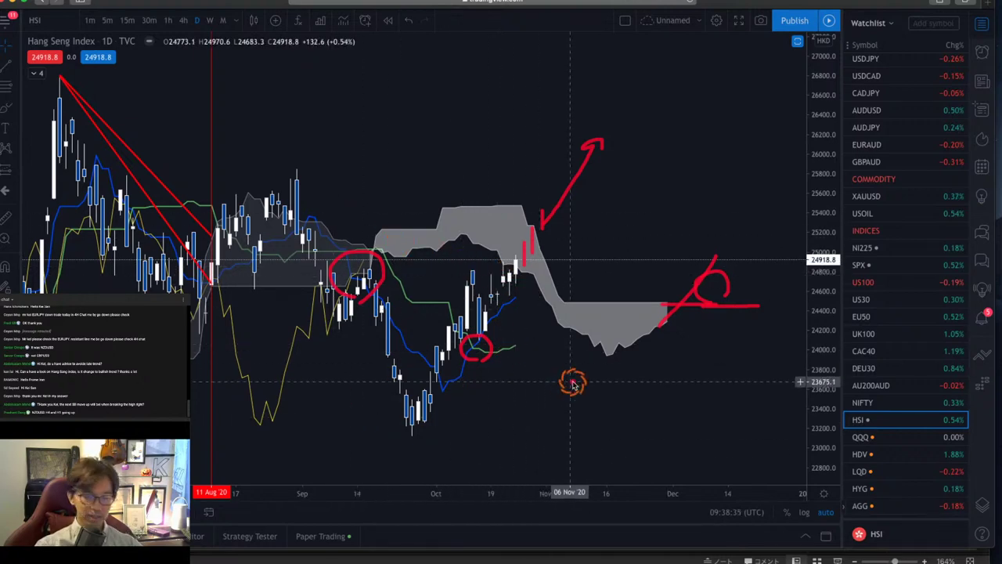
key("Escape")
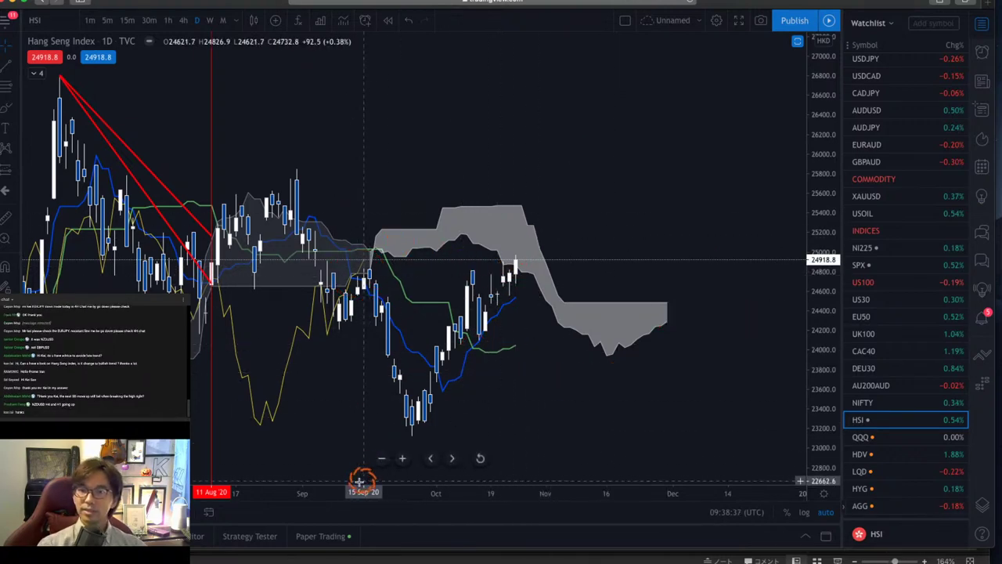
left_click_drag(331, 497, 452, 492)
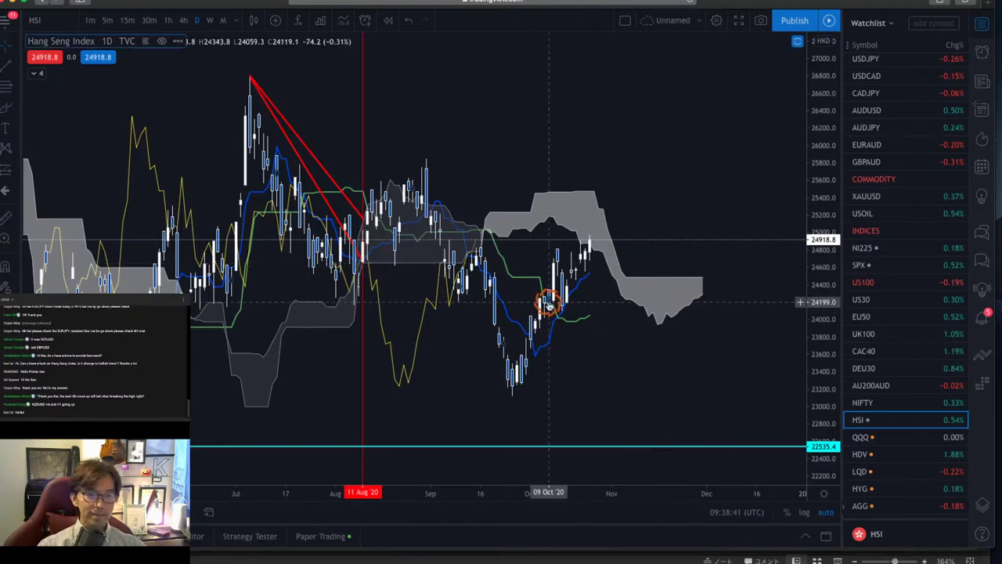
scroll(602, 302, "left", 3)
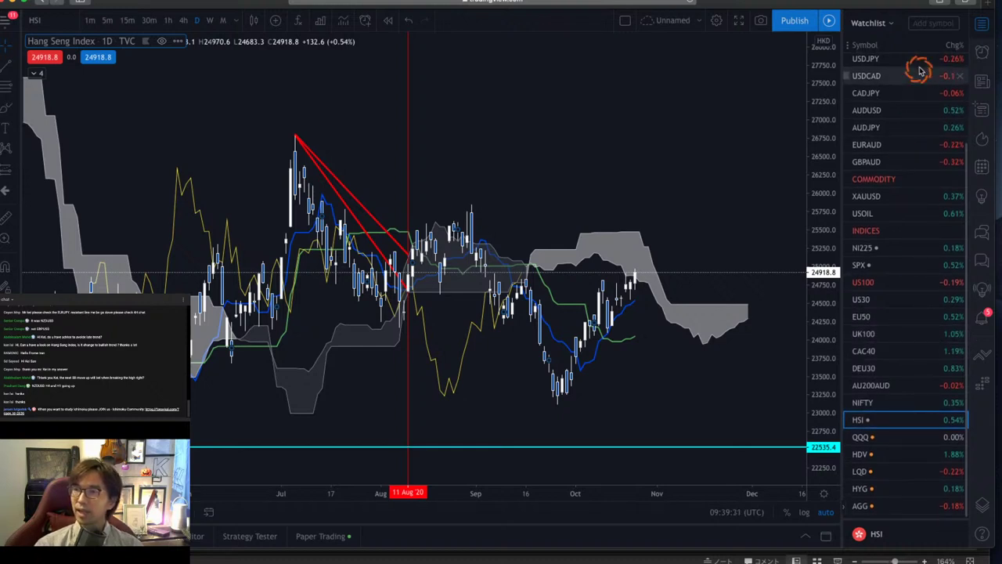
- Add the FXCM NZDUSD pair to the watchlist and open its chart
left_click(926, 28)
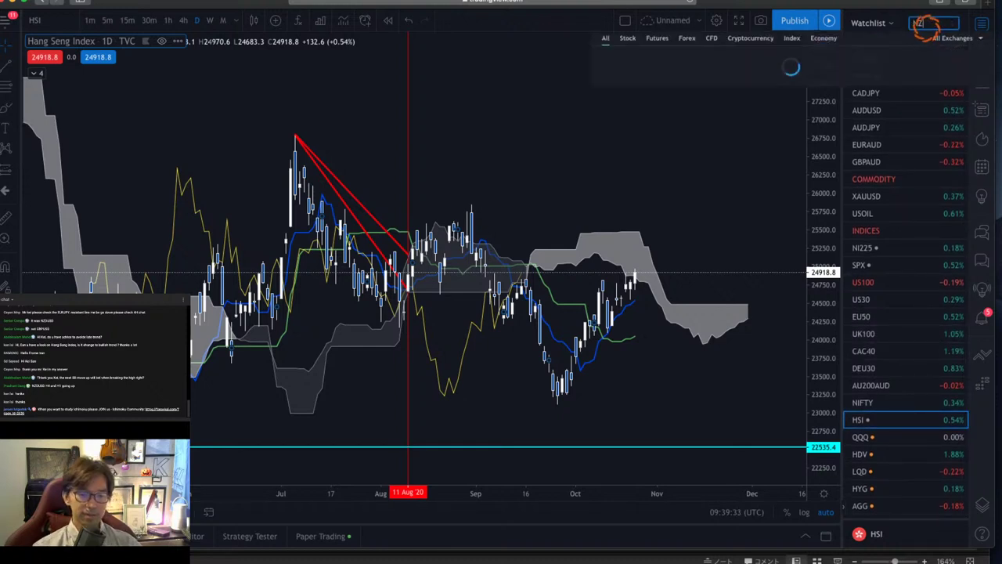
type("NZDUSD")
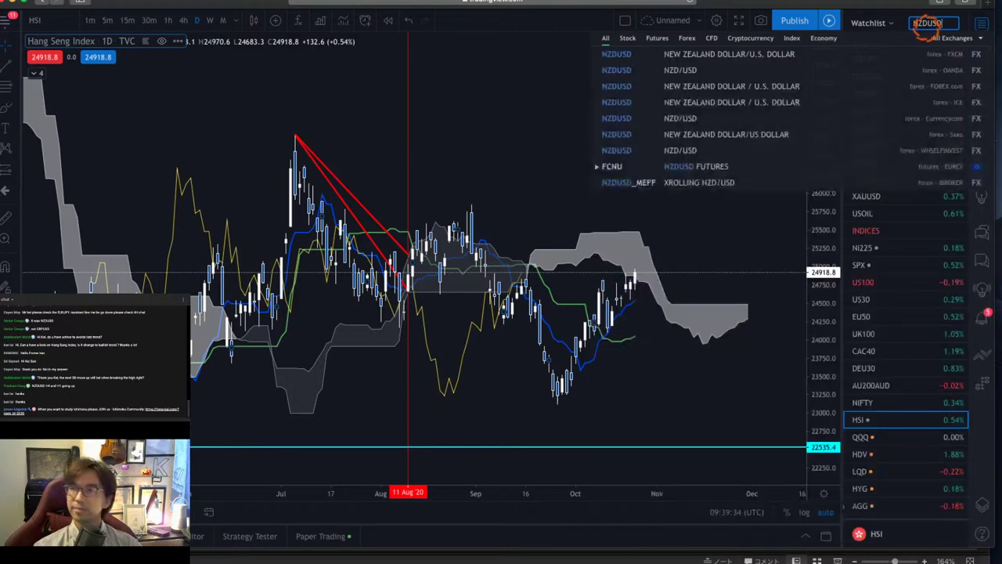
left_click(860, 55)
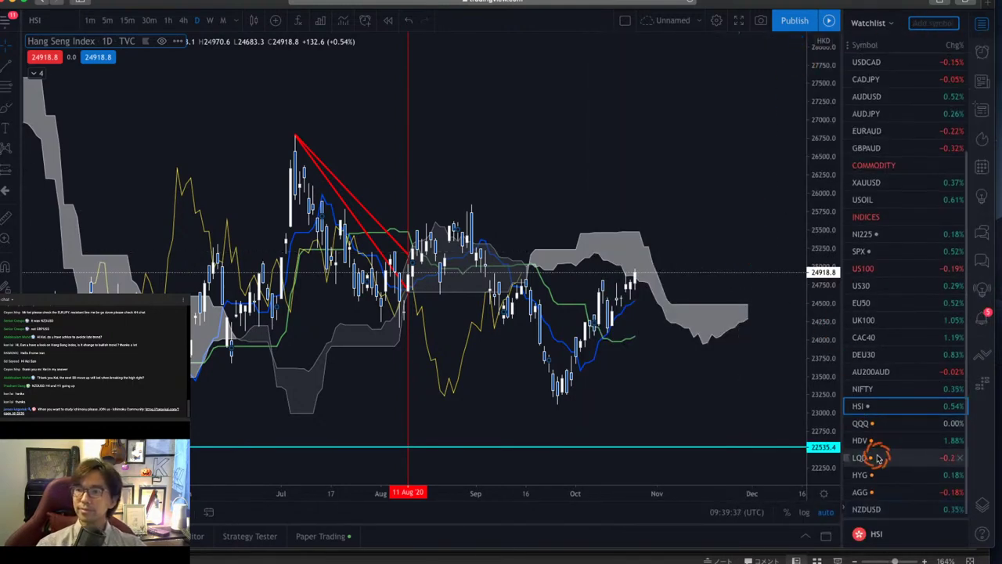
left_click(893, 508)
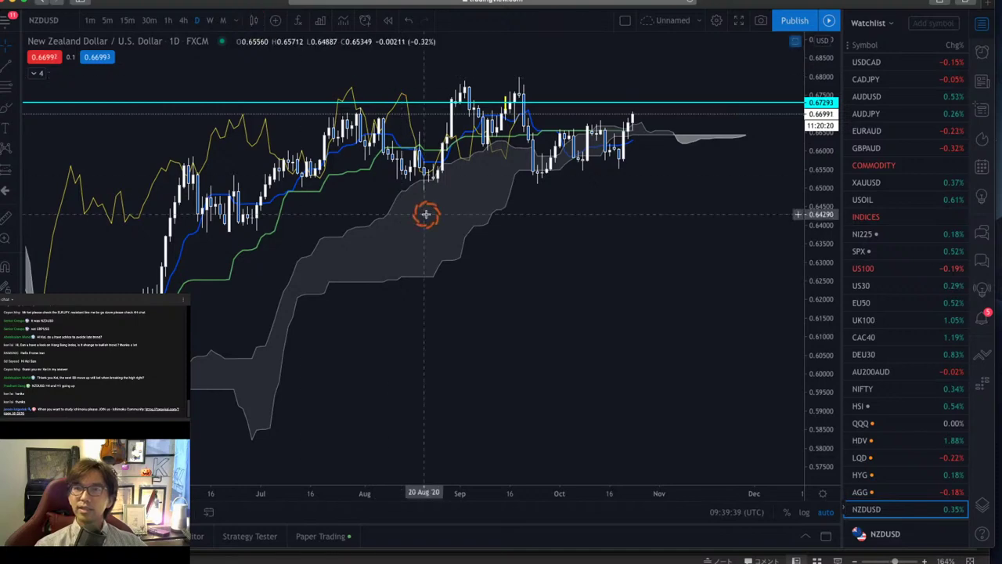
- Expand the NZDUSD daily chart's price and time scales around the latest candles, the horizontal line and the future cloud
left_click_drag(632, 259, 463, 253)
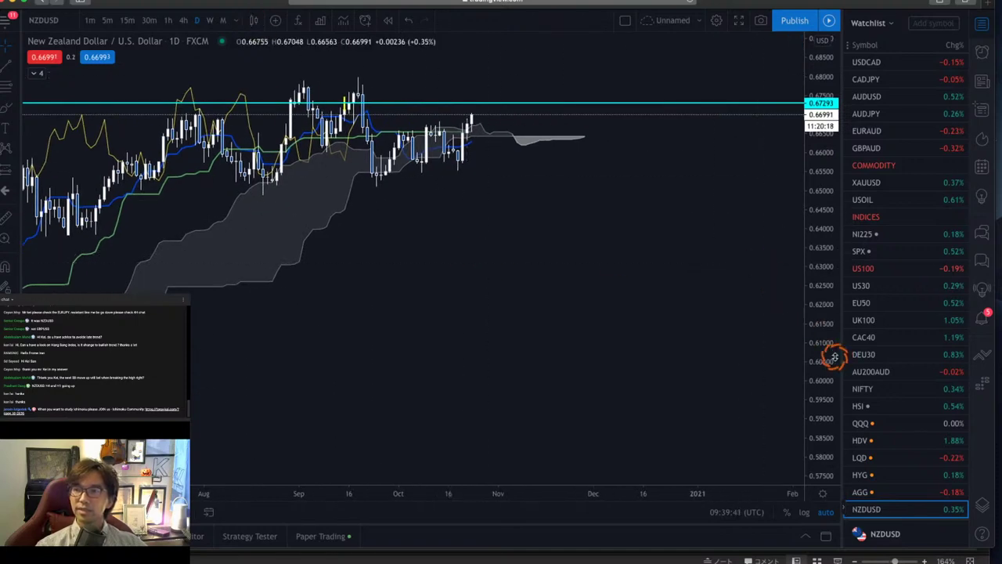
left_click_drag(833, 353, 599, 432)
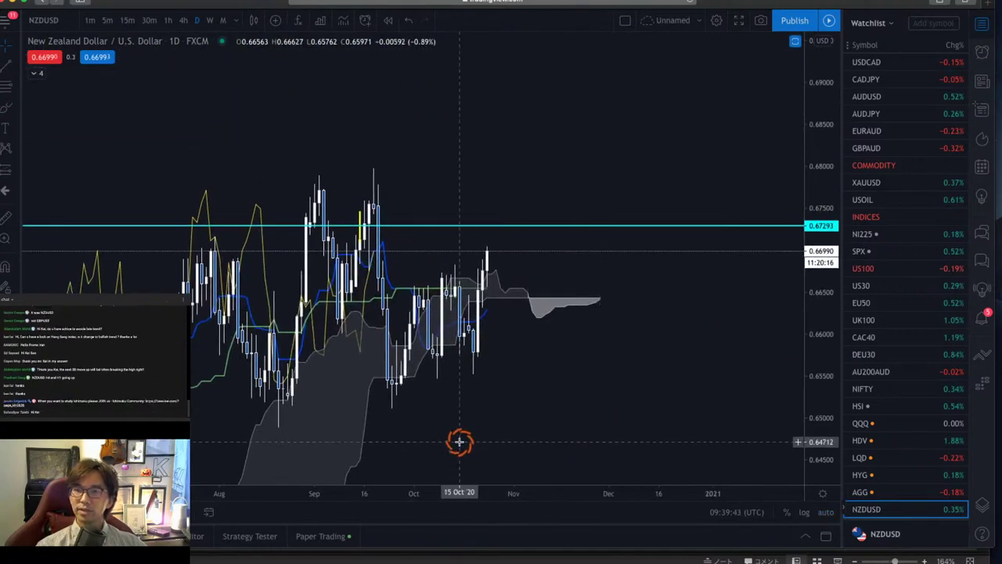
left_click_drag(463, 494, 331, 495)
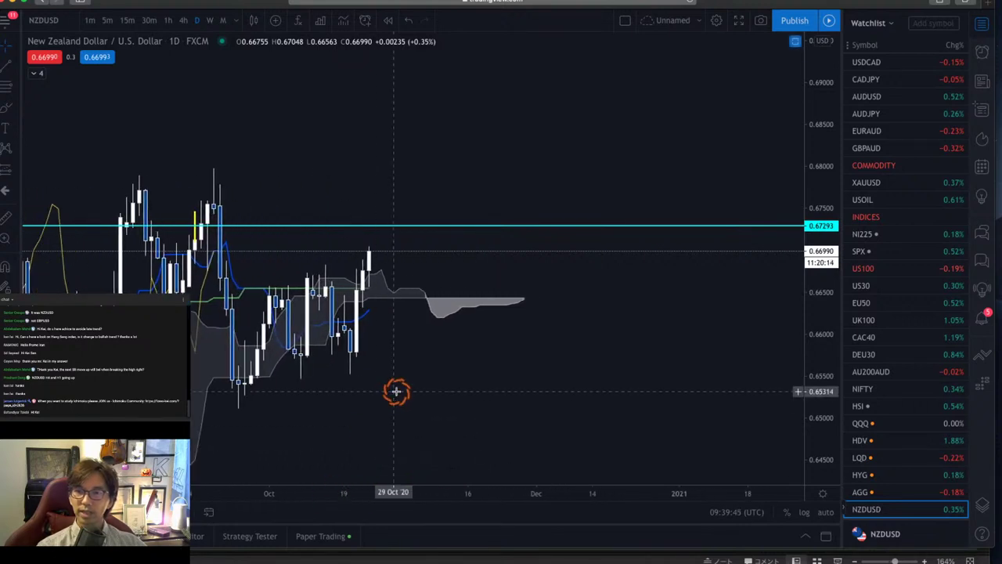
left_click_drag(397, 391, 475, 392)
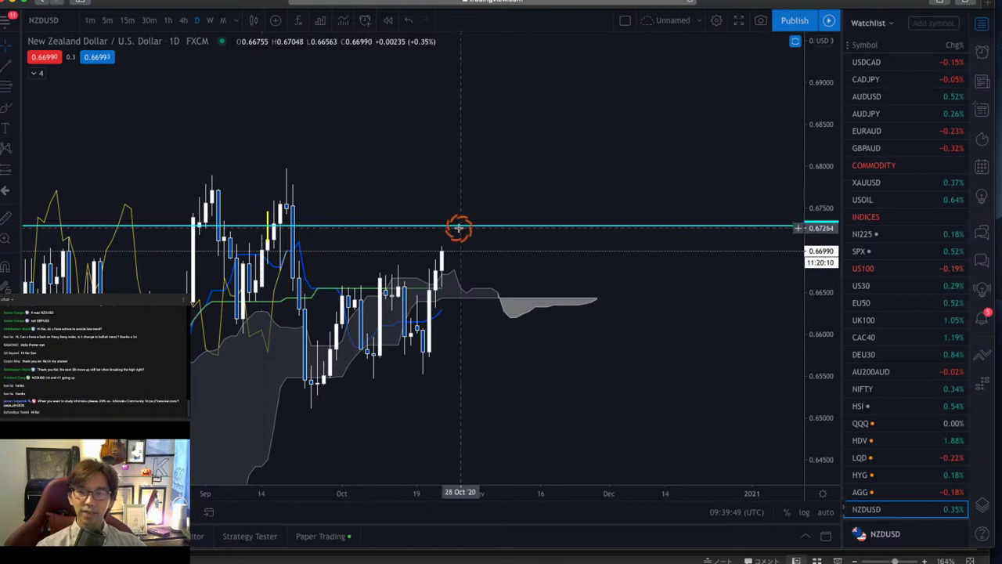
- Delete the cyan horizontal line at 0.67293 from the NZDUSD daily chart
left_click_drag(479, 318, 505, 321)
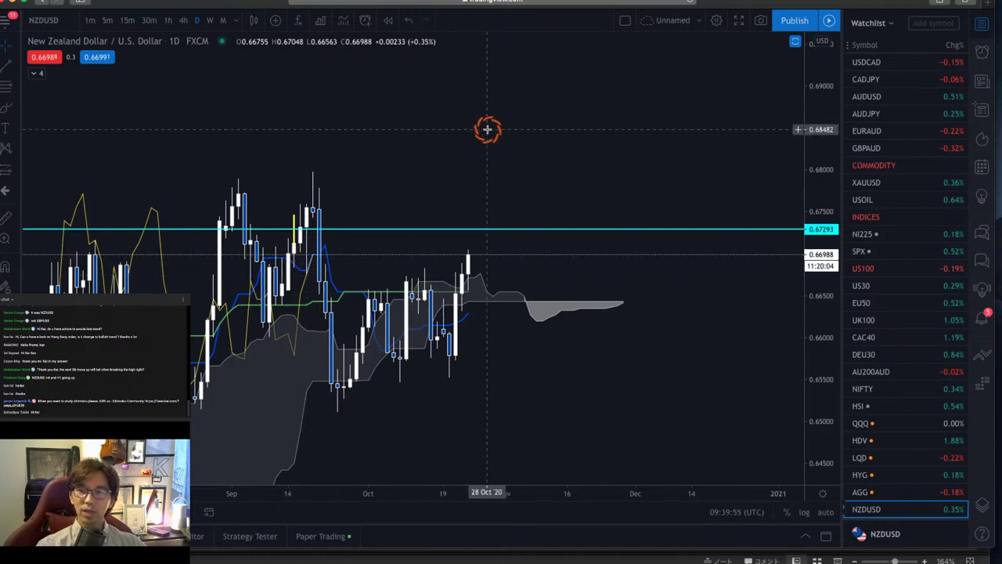
left_click(548, 232)
key("Delete")
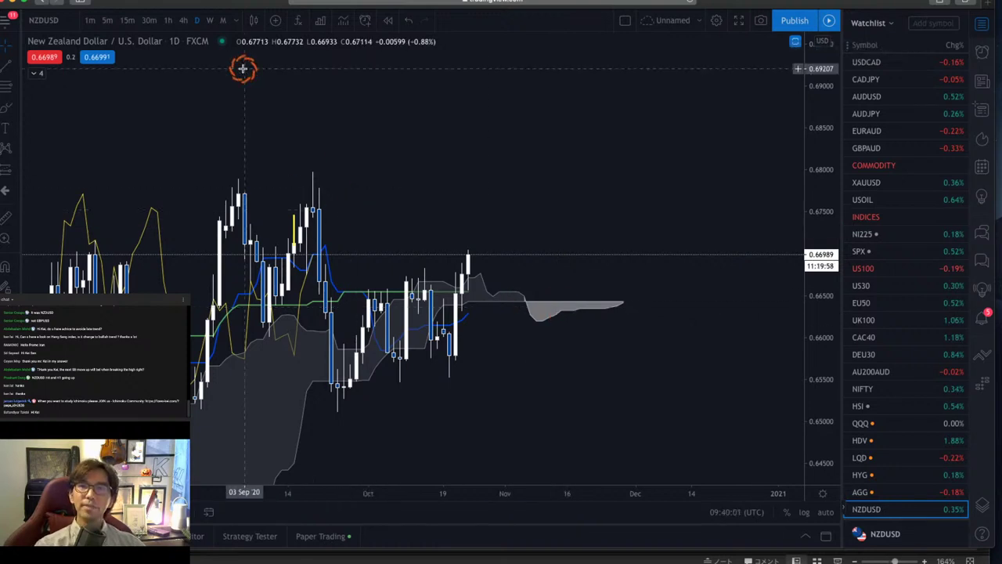
- Switch NZDUSD to the 4-hour timeframe and scale the chart to fit the October candles and the future cloud
left_click(183, 20)
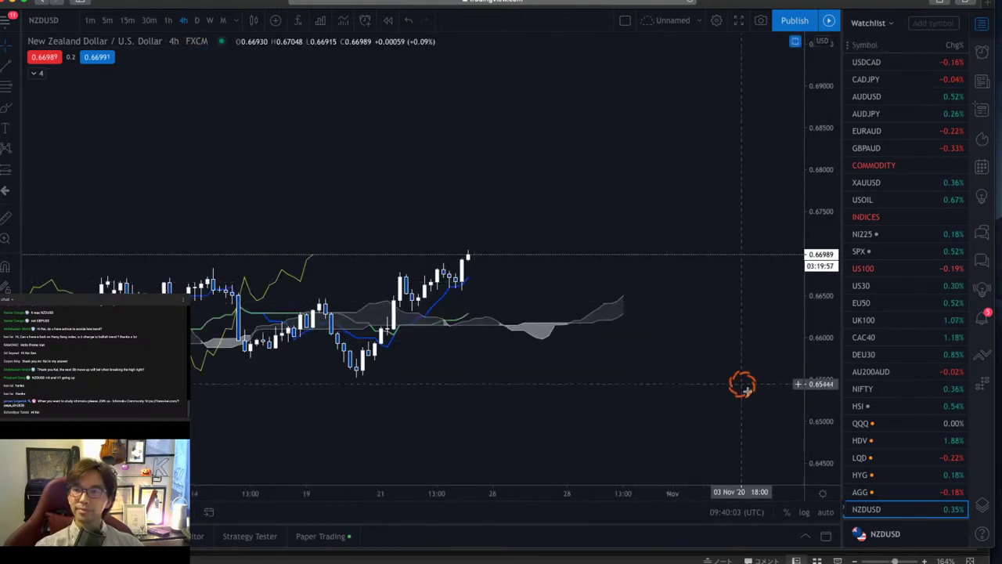
left_click_drag(810, 459, 660, 209)
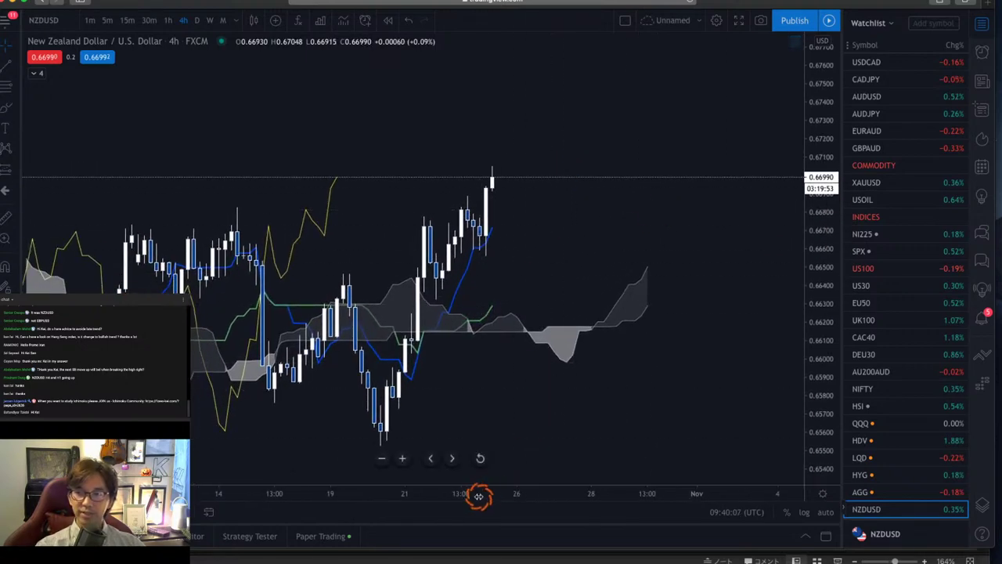
scroll(502, 462, "down", 3)
left_click_drag(600, 398, 564, 391)
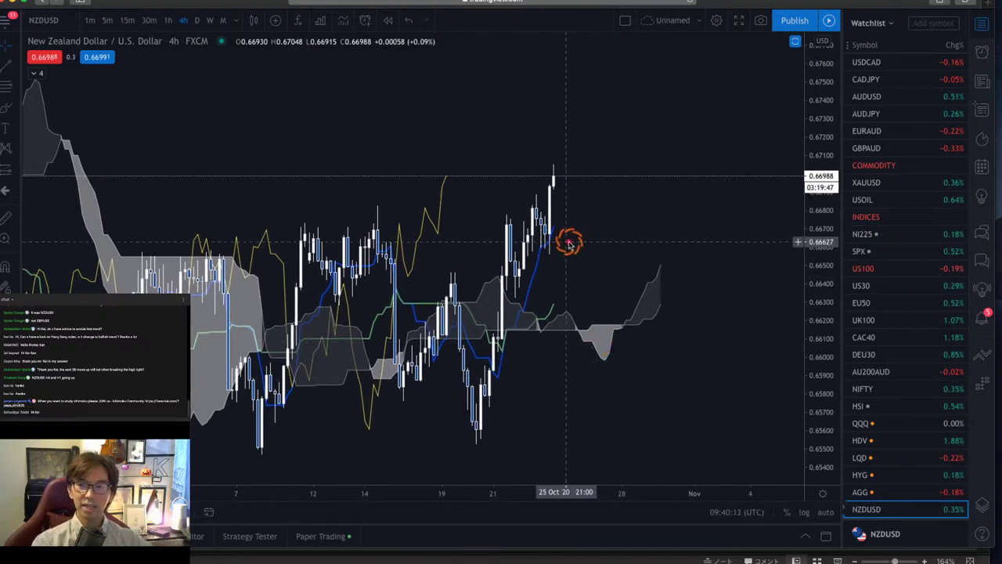
- Circle the yellow lagging line's end, mark rising arrows around the cloud, draw a rising stroke from the October 20 low, and clear the red marks
mouse_move(450, 196)
left_mouse_down()
mouse_move(441, 149)
mouse_move(466, 191)
left_mouse_up()
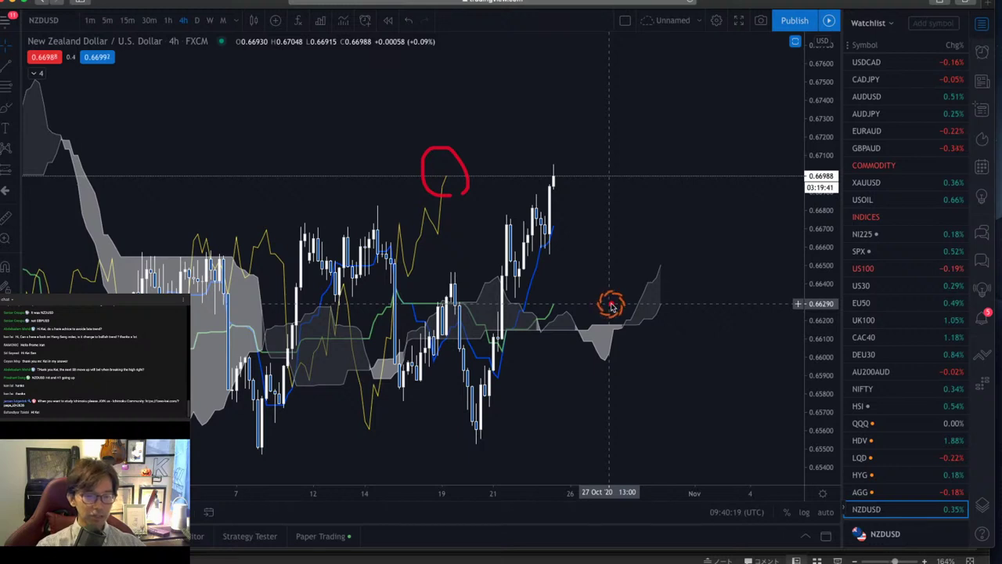
left_click_drag(662, 337, 683, 316)
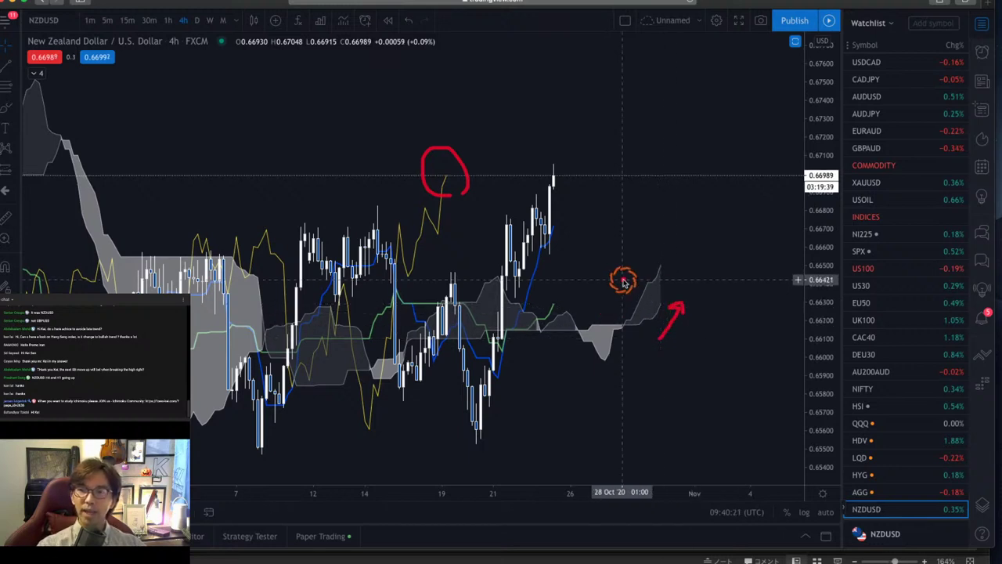
mouse_move(624, 280)
left_mouse_down()
mouse_move(636, 251)
mouse_move(644, 260)
left_mouse_up()
left_click_drag(573, 316, 587, 292)
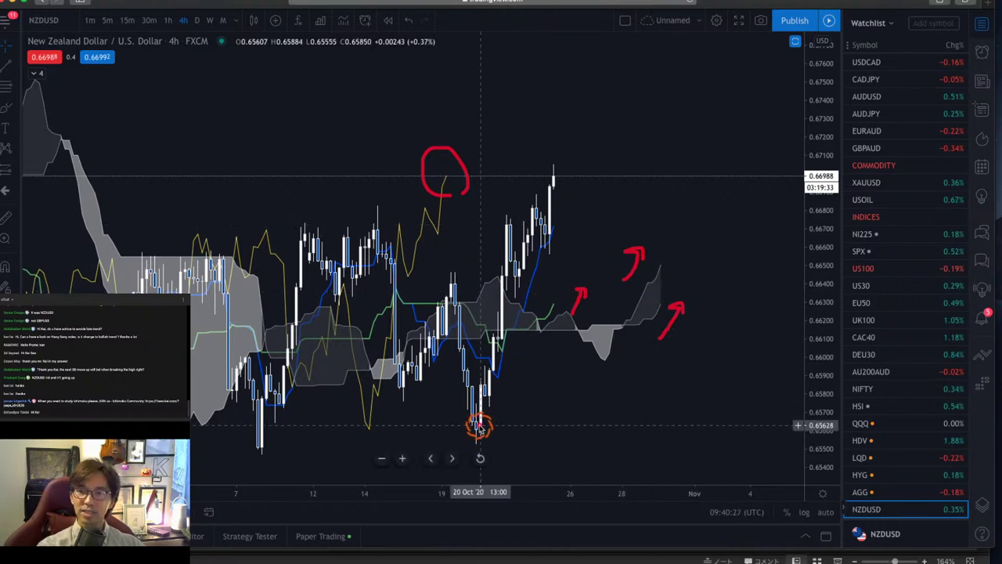
mouse_move(479, 427)
left_mouse_down()
mouse_move(510, 231)
mouse_move(520, 274)
mouse_move(530, 217)
mouse_move(540, 235)
mouse_move(556, 168)
mouse_move(581, 195)
mouse_move(613, 123)
mouse_move(627, 134)
left_mouse_up()
key("Escape")
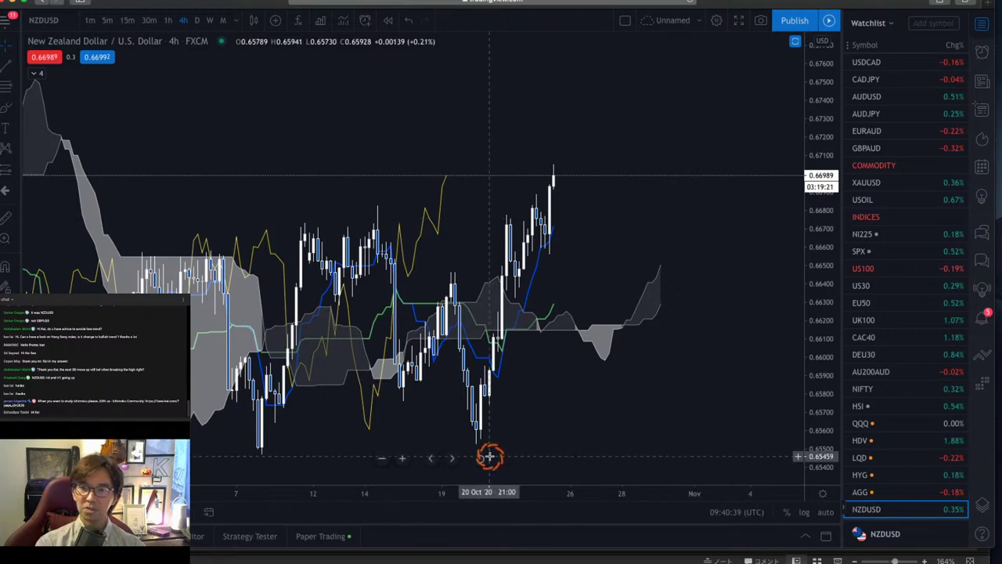
- Place a horizontal line at 0.67974 on the September high of the NZDUSD 4-hour chart
left_click_drag(360, 493, 582, 492)
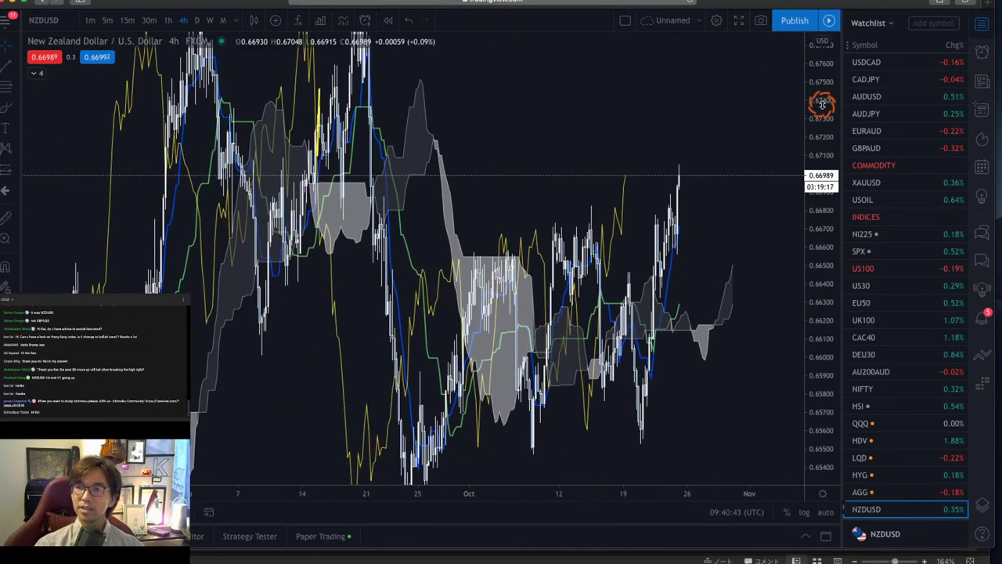
left_click_drag(823, 105, 821, 282)
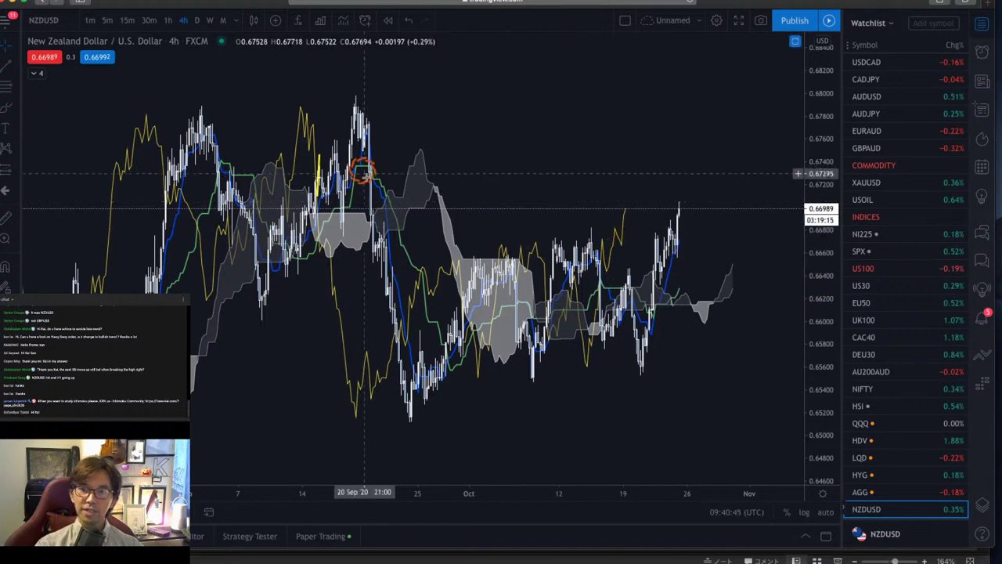
left_click(383, 95)
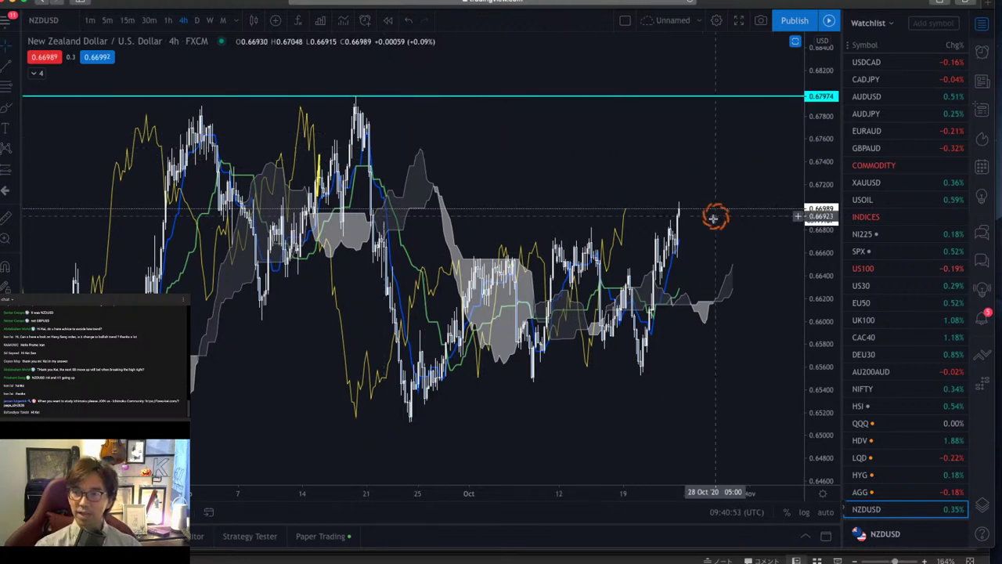
- Circle the rising end of the future cloud in red, draw a dip-then-rise arrow from the latest candle, and clear the marks
left_click_drag(548, 493, 290, 474)
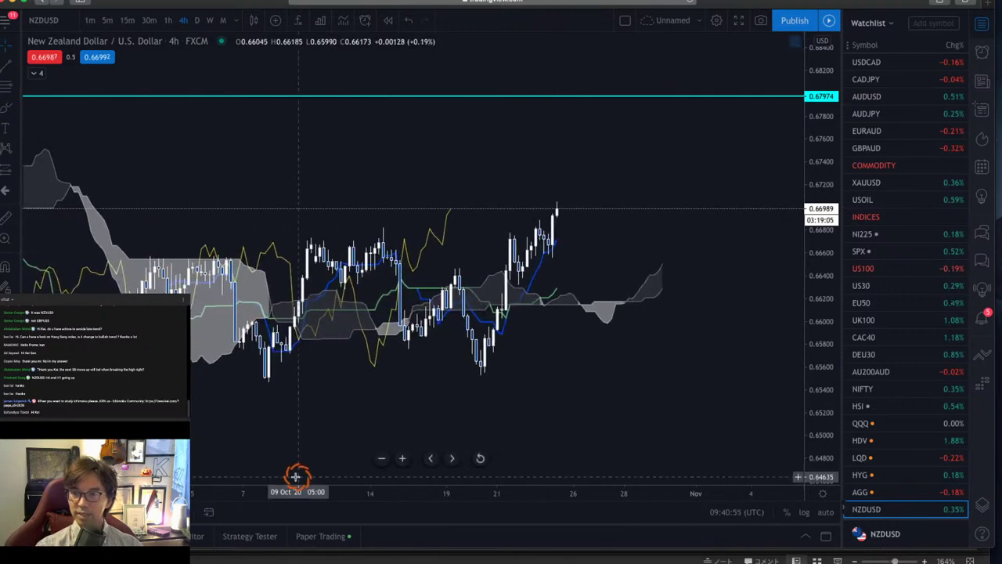
left_click_drag(503, 373, 452, 378)
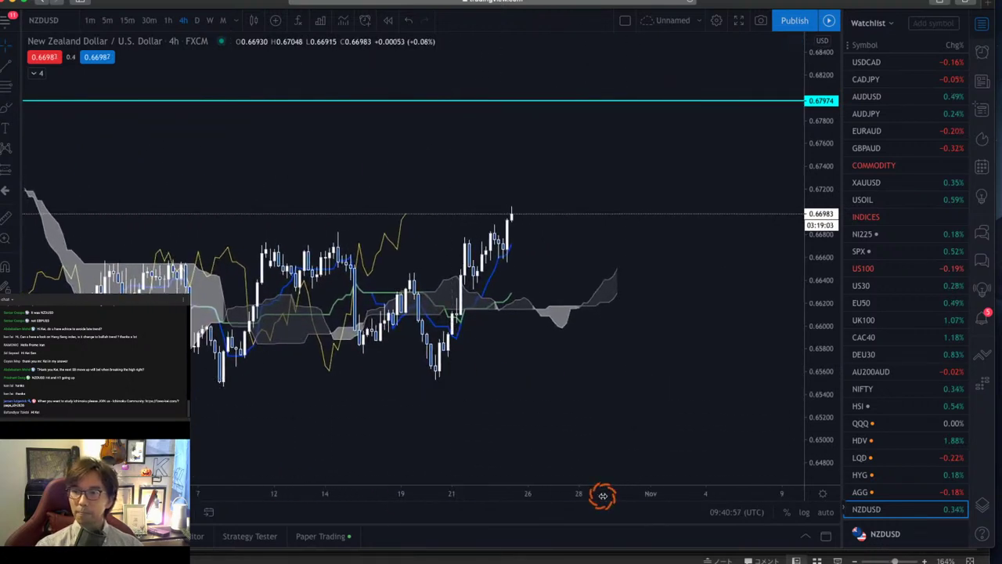
left_click_drag(600, 494, 512, 494)
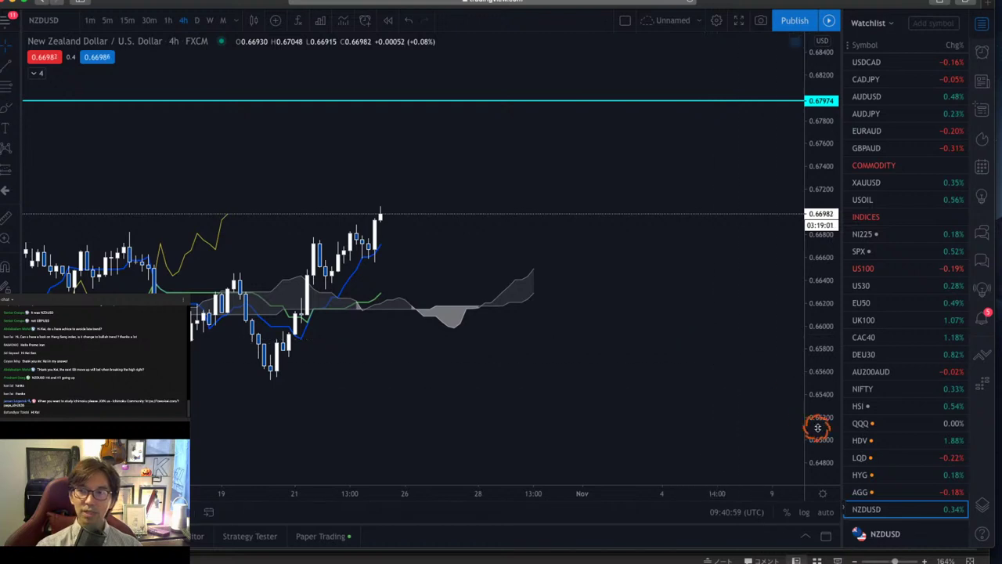
left_click_drag(819, 425, 821, 329)
left_click_drag(587, 344, 671, 331)
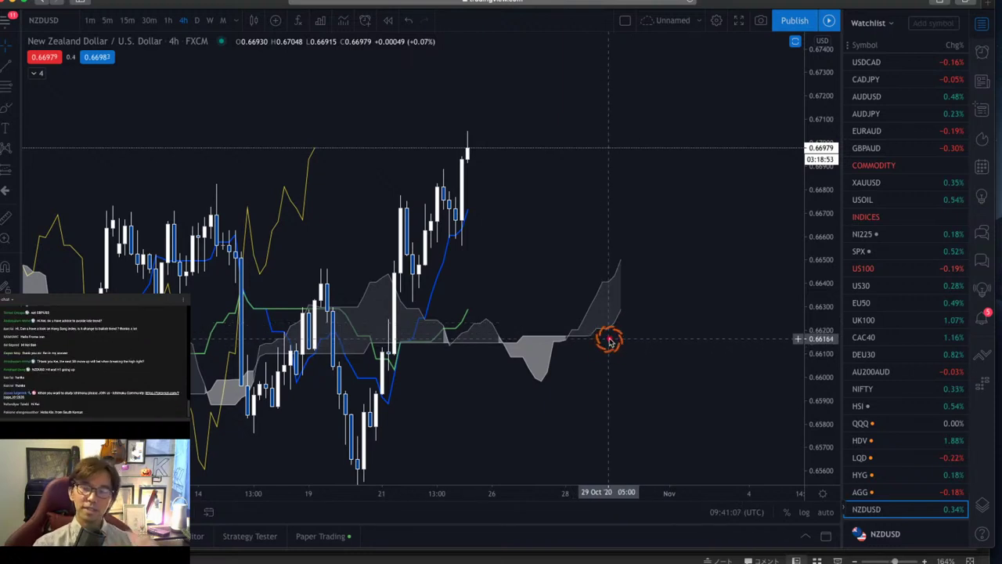
mouse_move(609, 340)
left_mouse_down()
mouse_move(570, 291)
mouse_move(644, 275)
mouse_move(611, 338)
left_mouse_up()
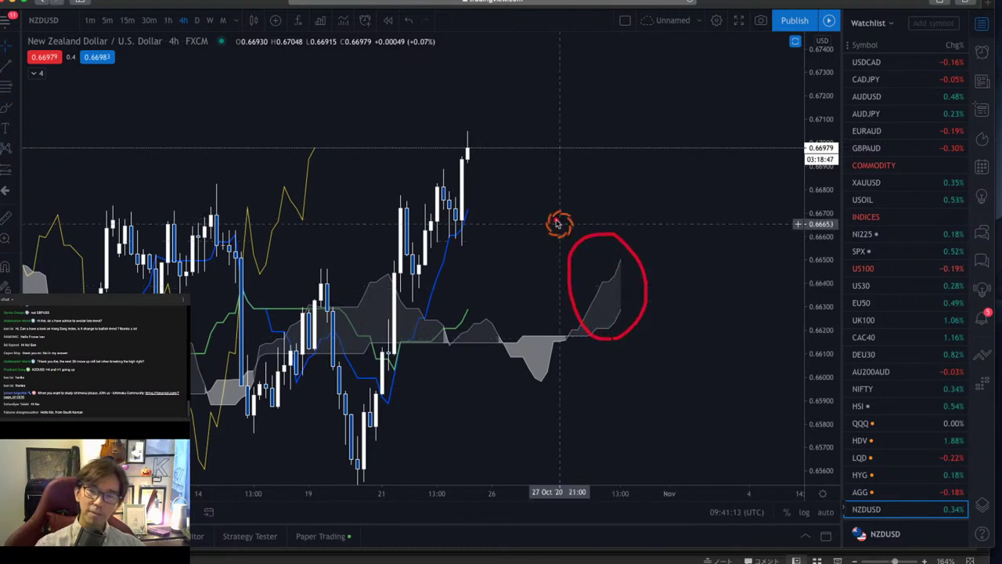
mouse_move(477, 156)
left_mouse_down()
mouse_move(470, 146)
mouse_move(492, 195)
mouse_move(557, 81)
mouse_move(568, 119)
left_mouse_up()
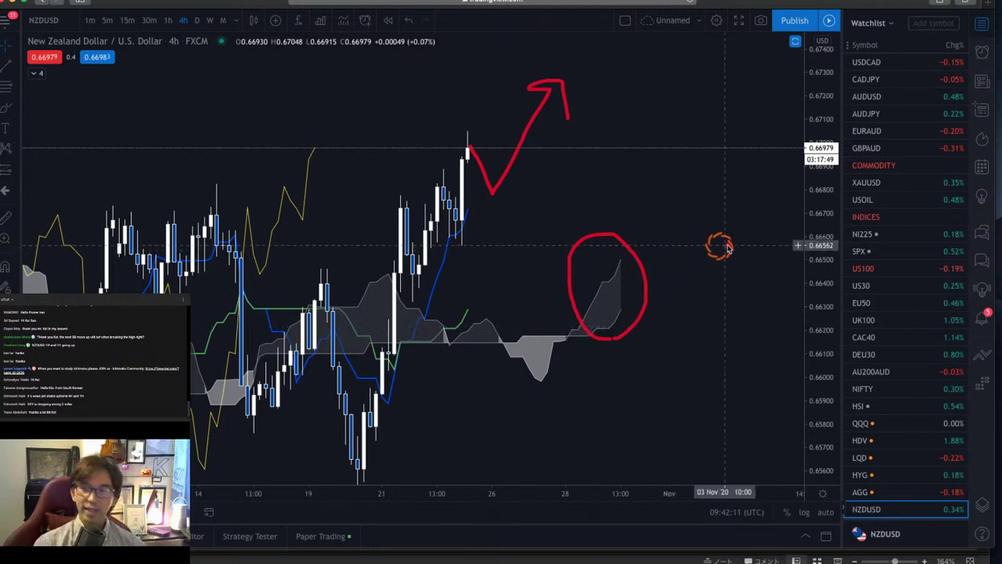
key("Escape")
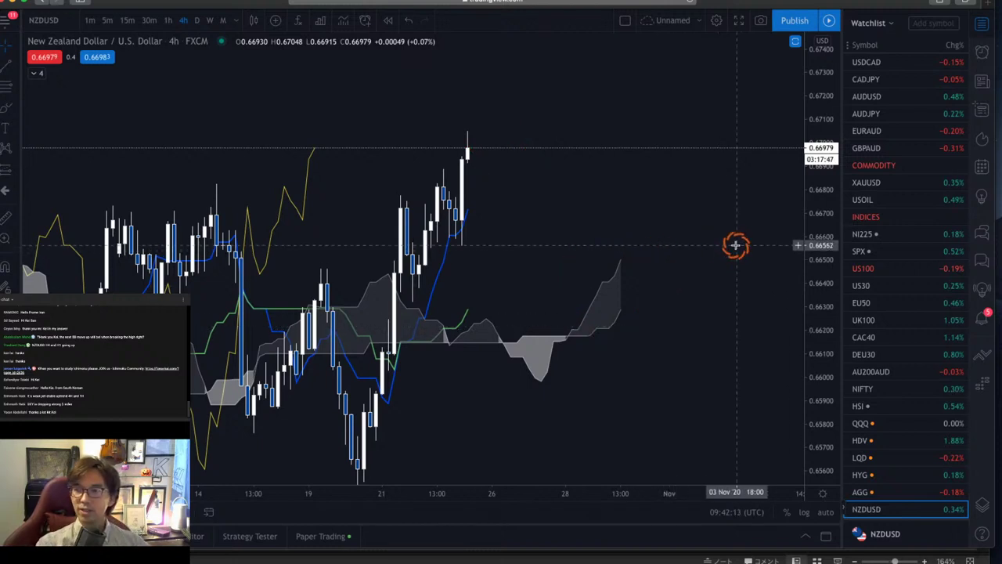
- Switch NZDUSD to the 1-hour timeframe and trace a projected upward move from the latest candle, with the future cloud in view
left_click(167, 20)
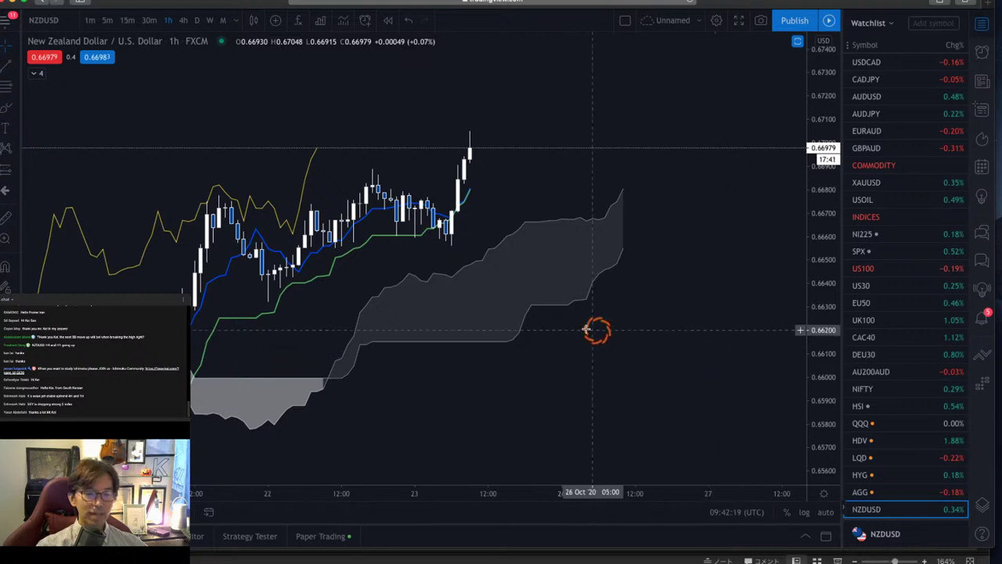
left_click_drag(573, 324, 643, 333)
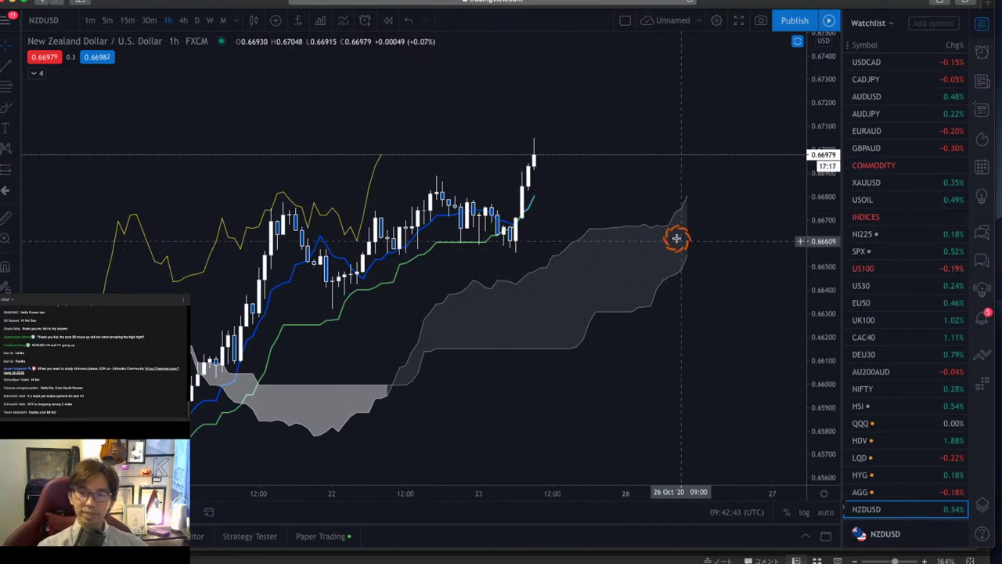
mouse_move(538, 157)
left_mouse_down()
mouse_move(554, 181)
mouse_move(610, 100)
mouse_move(620, 114)
left_mouse_up()
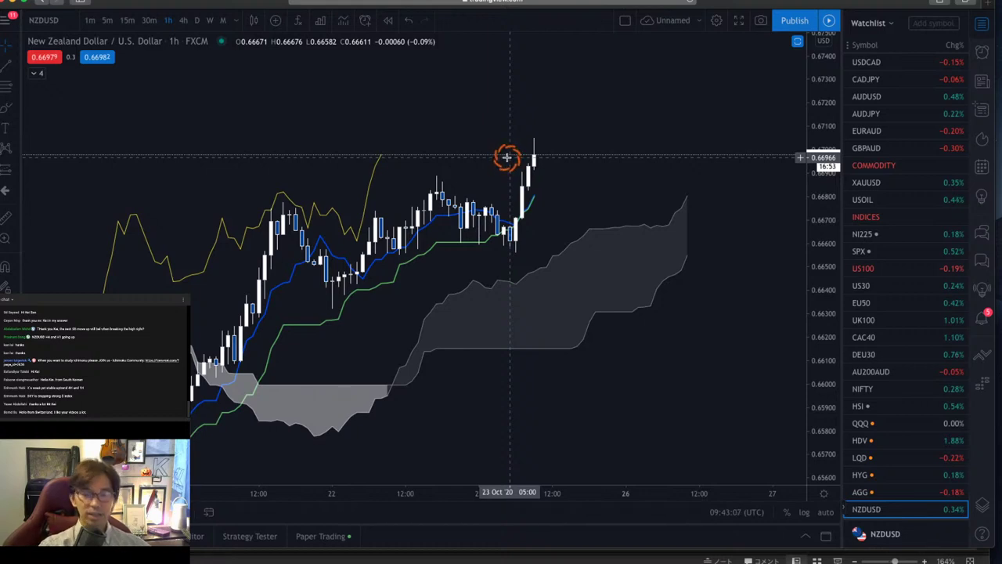
- Switch to the FXStreet economic calendar and look through the events listed for October 20 to 22
key("ctrl+Right")
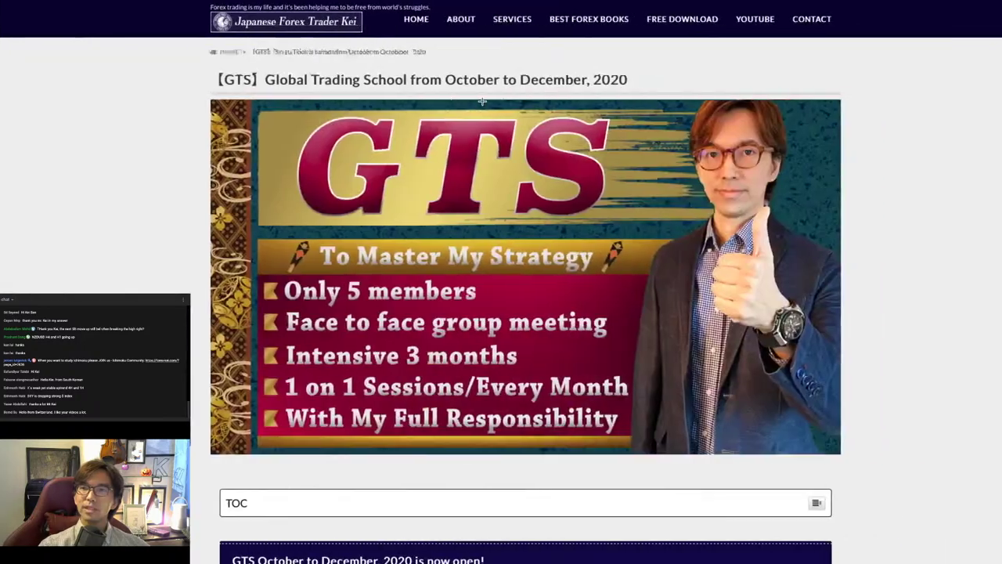
key("ctrl+Right")
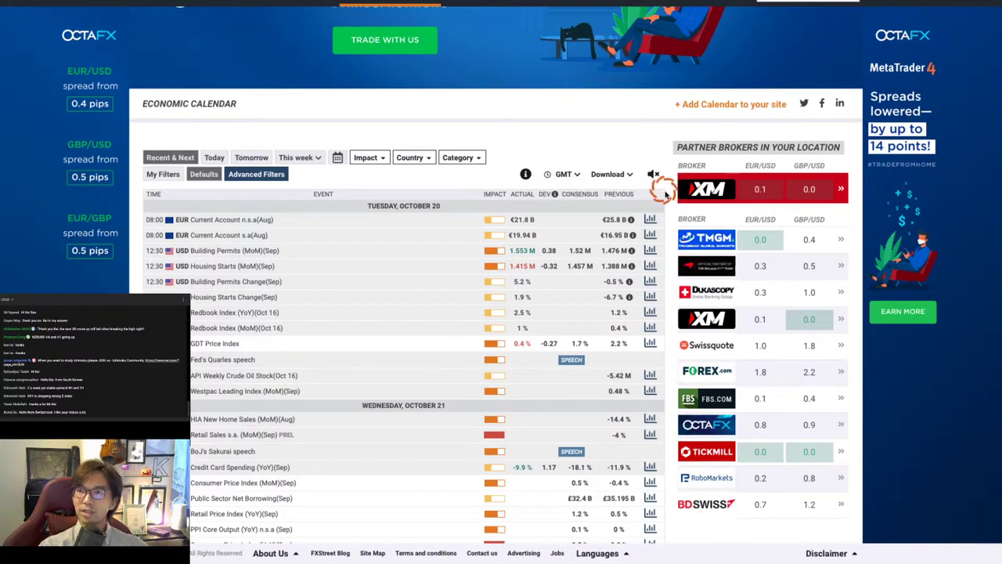
scroll(658, 205, "down", 5)
scroll(669, 207, "down", 4)
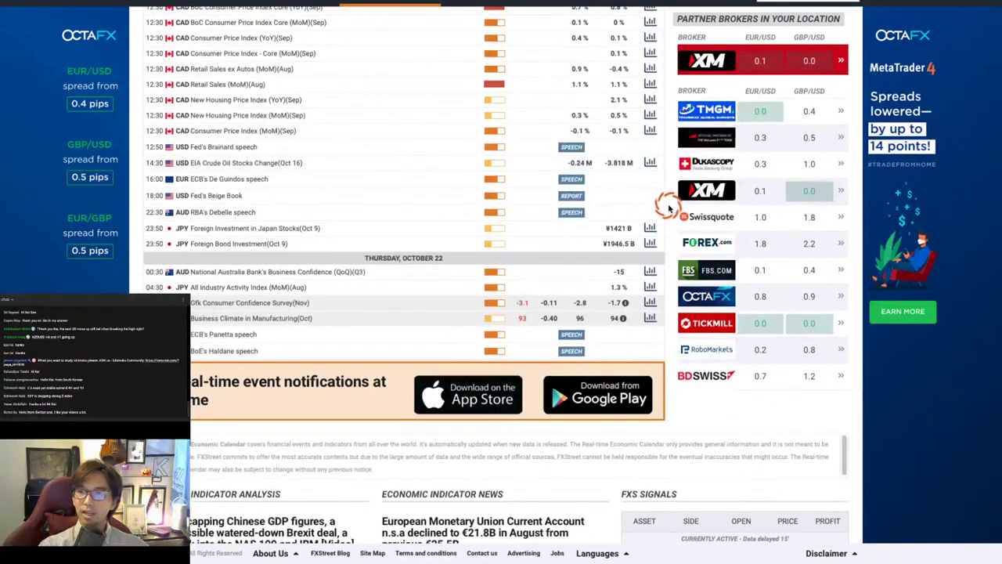
scroll(670, 207, "up", 12)
scroll(671, 282, "down", 3)
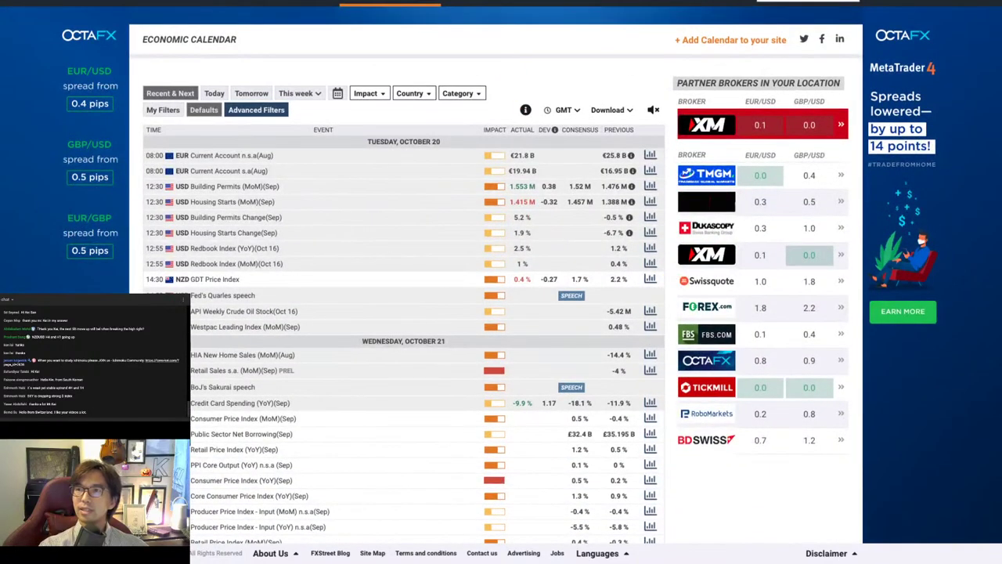
- Reload the economic calendar, skip the advertisement page, and review the events from Friday, October 23 onward
left_click(687, 132)
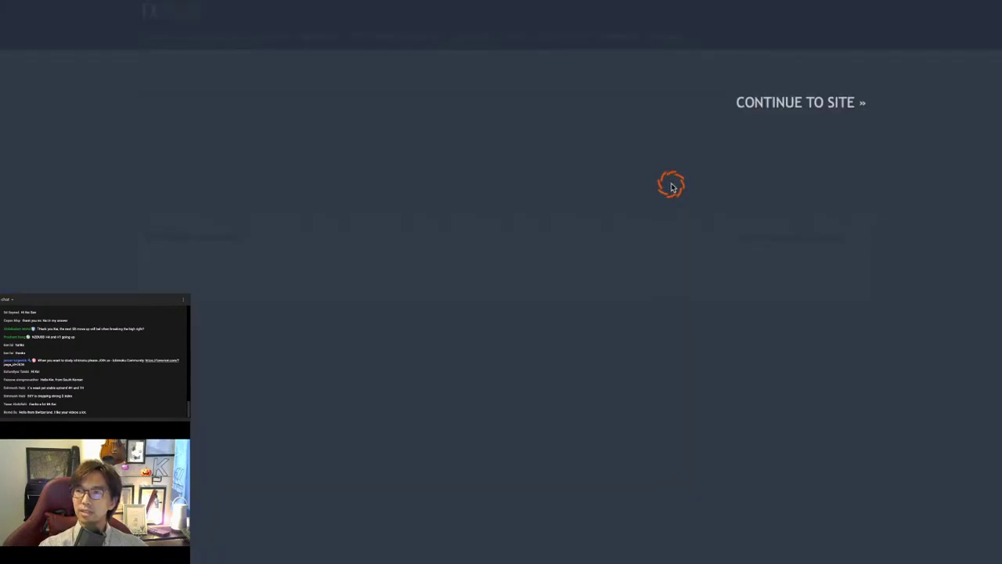
left_click(772, 101)
scroll(678, 324, "down", 3)
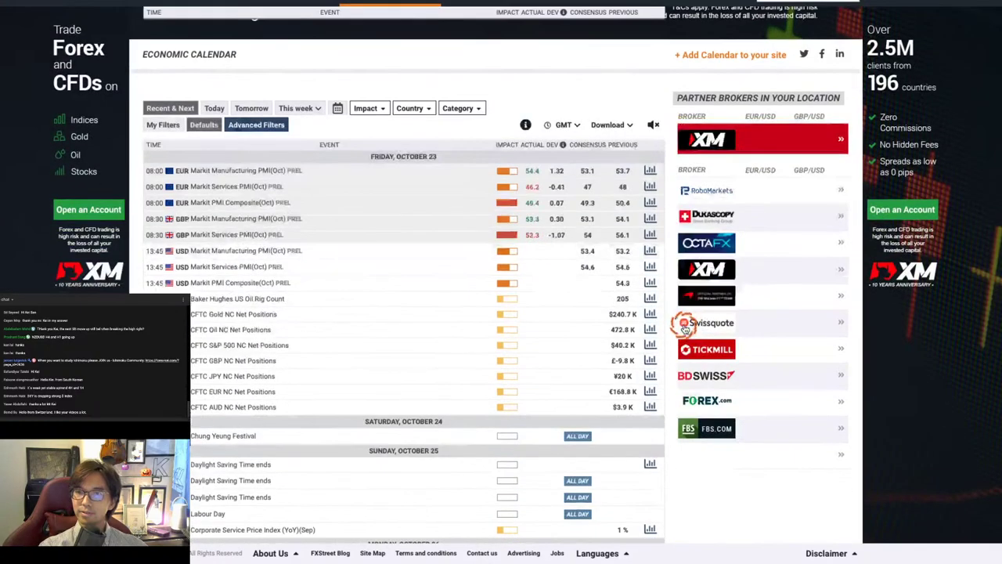
scroll(671, 305, "down", 1)
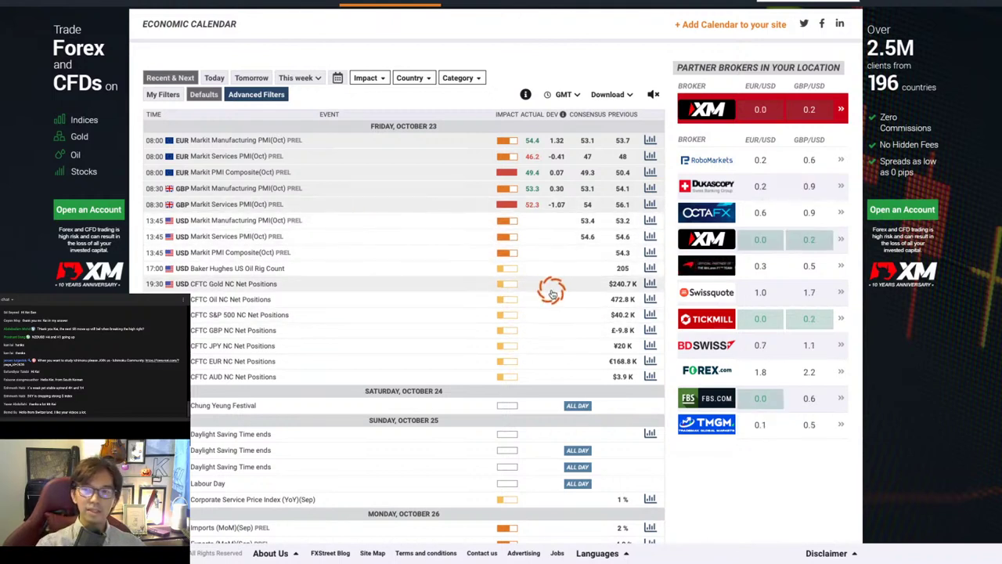
scroll(664, 342, "down", 2)
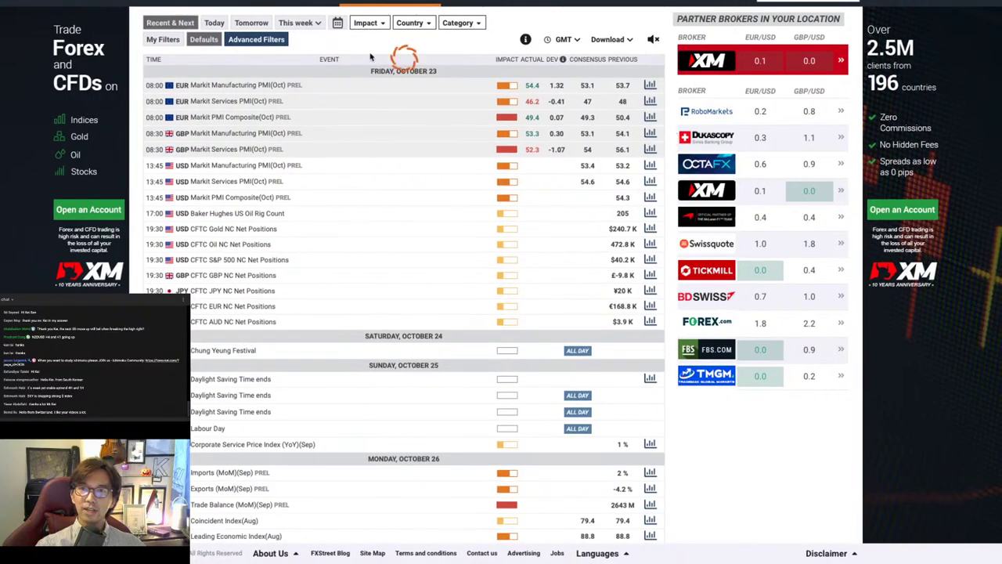
- Switch to the YouTube channel's Community page and outline its subscriber count with a red box
key("ctrl+Left")
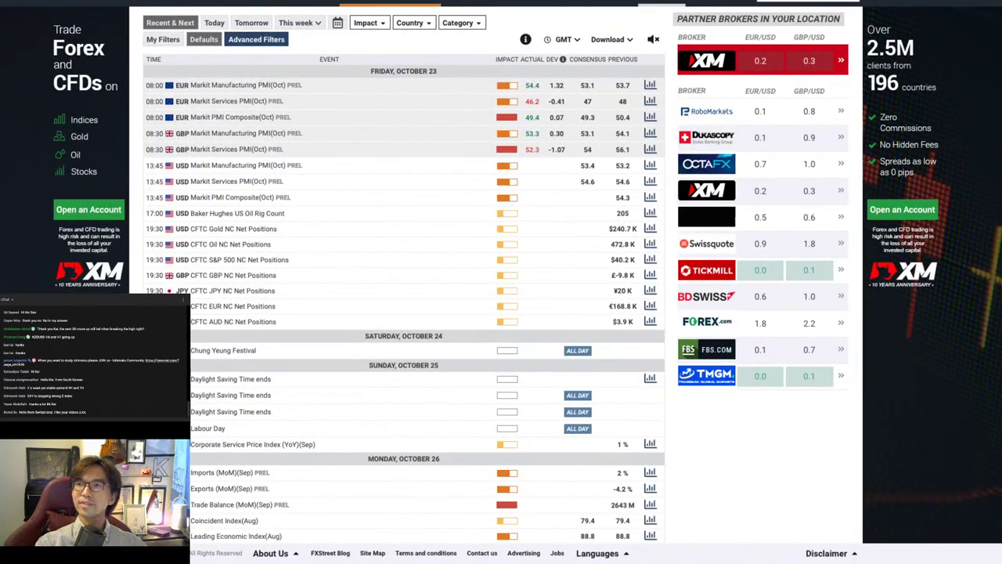
left_click(658, 4)
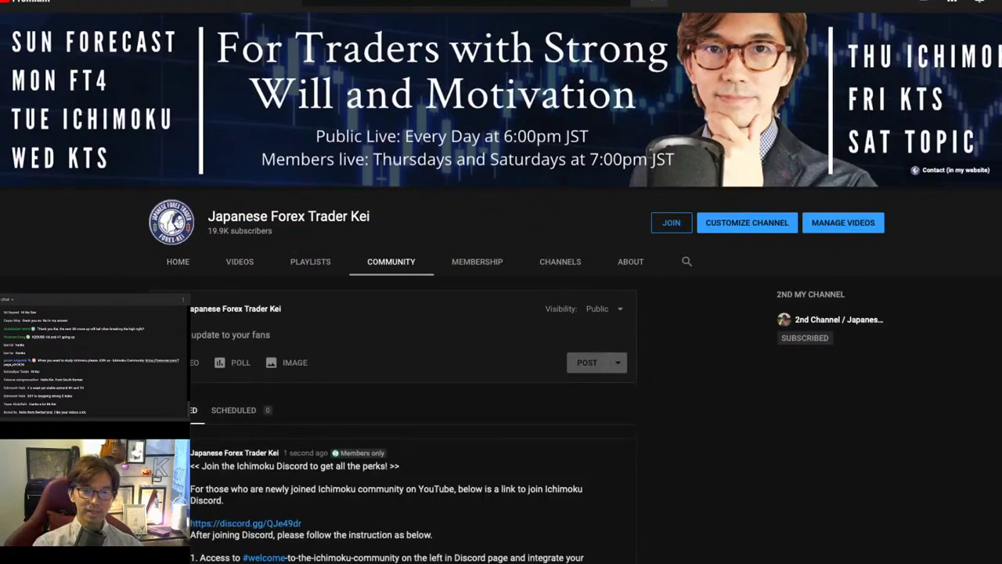
right_click(106, 317)
left_click(86, 285)
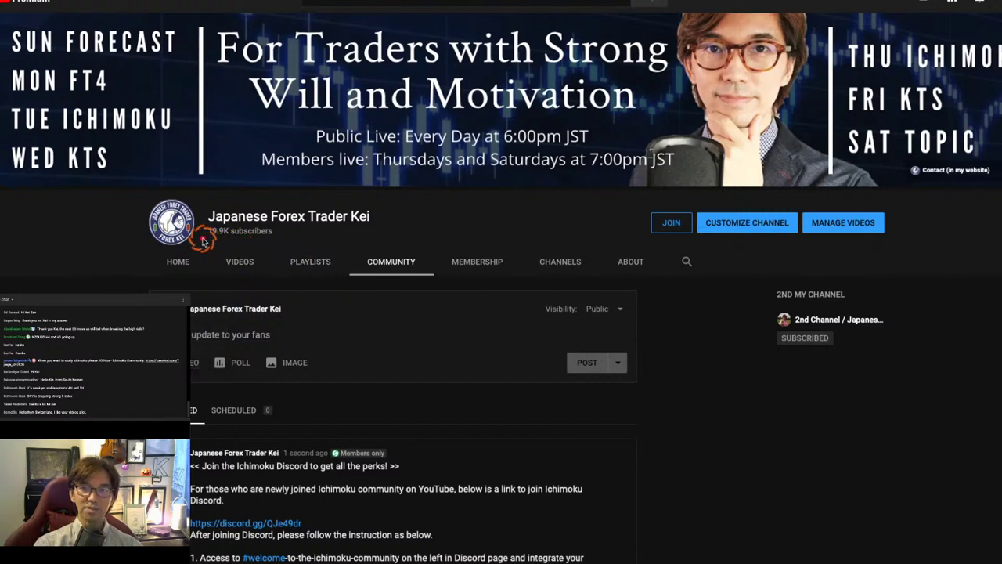
mouse_move(202, 235)
left_mouse_down()
mouse_move(282, 234)
mouse_move(212, 220)
mouse_move(205, 240)
left_mouse_up()
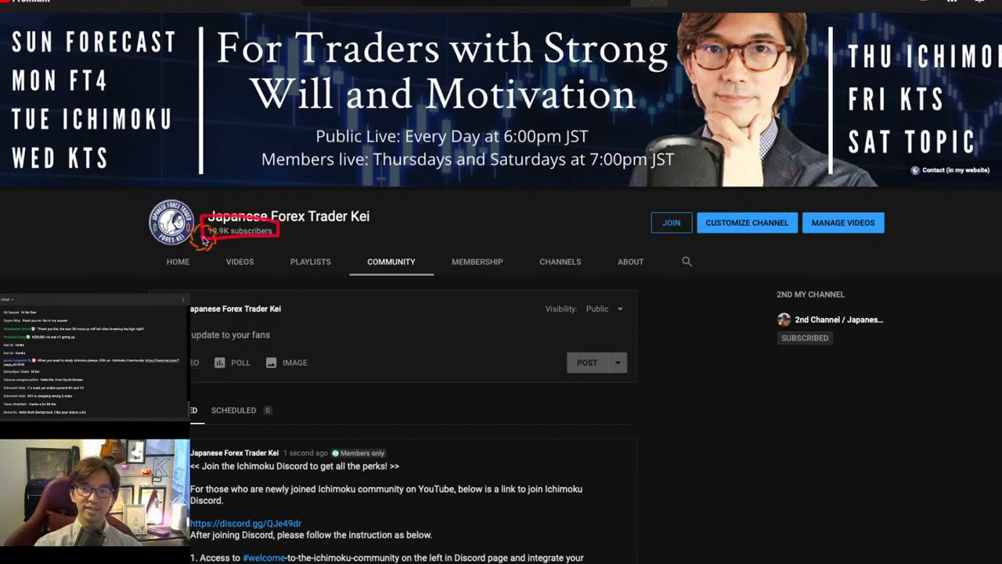